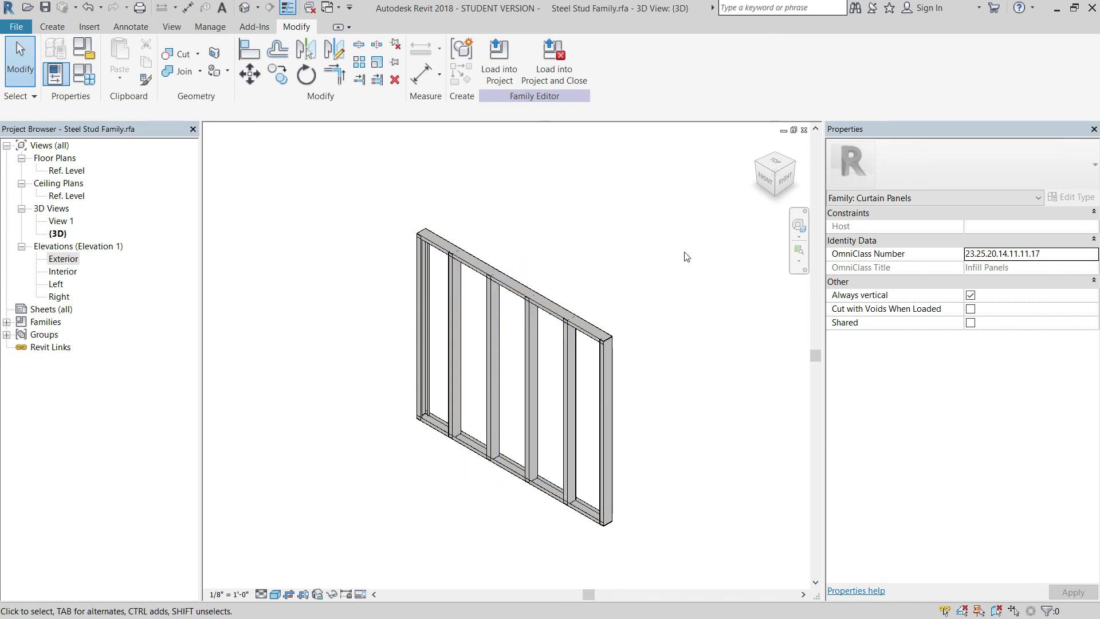
# - Start a new family parameter named Internal Studs Visibility and make it an instance parameter
pyautogui.click(662, 214)
pyautogui.click(662, 215)
pyautogui.click(86, 78)
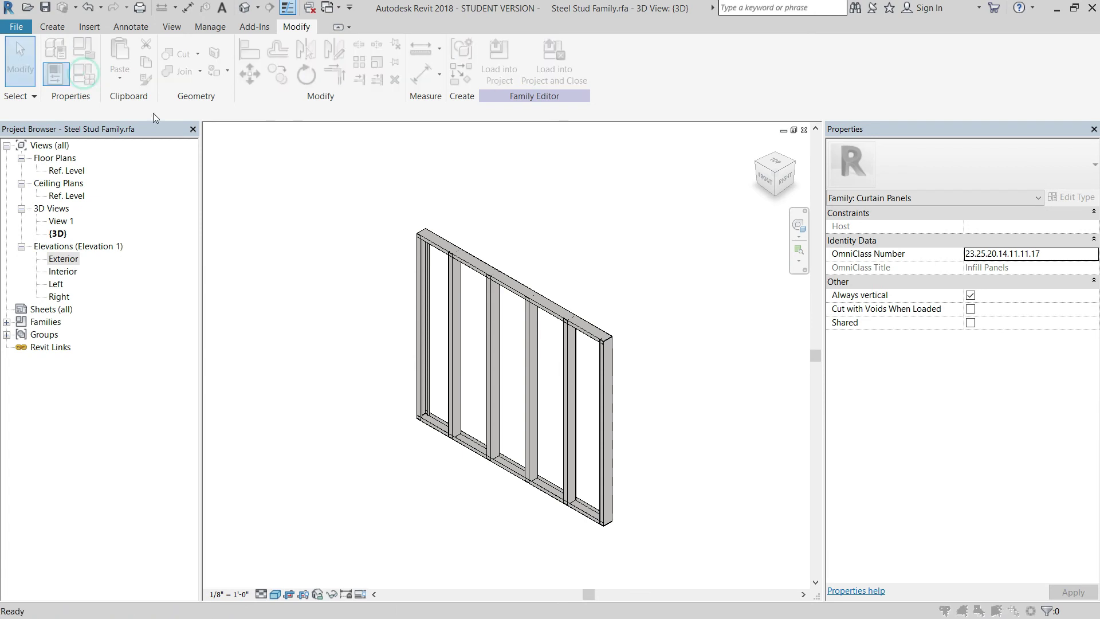
pyautogui.scroll(-3, 258, 390)
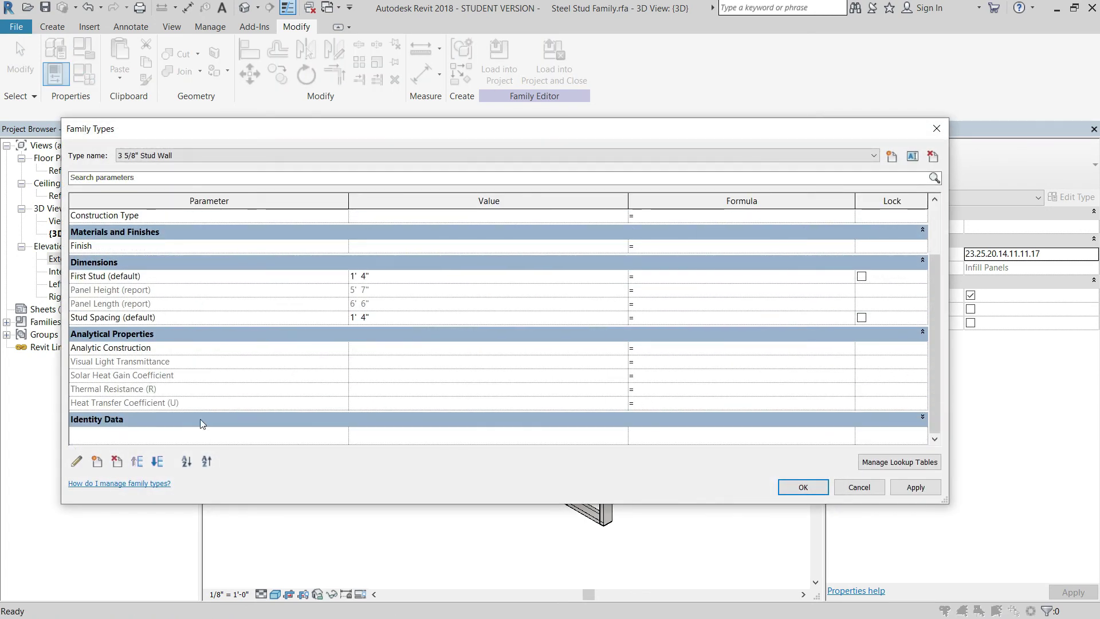
pyautogui.click(97, 462)
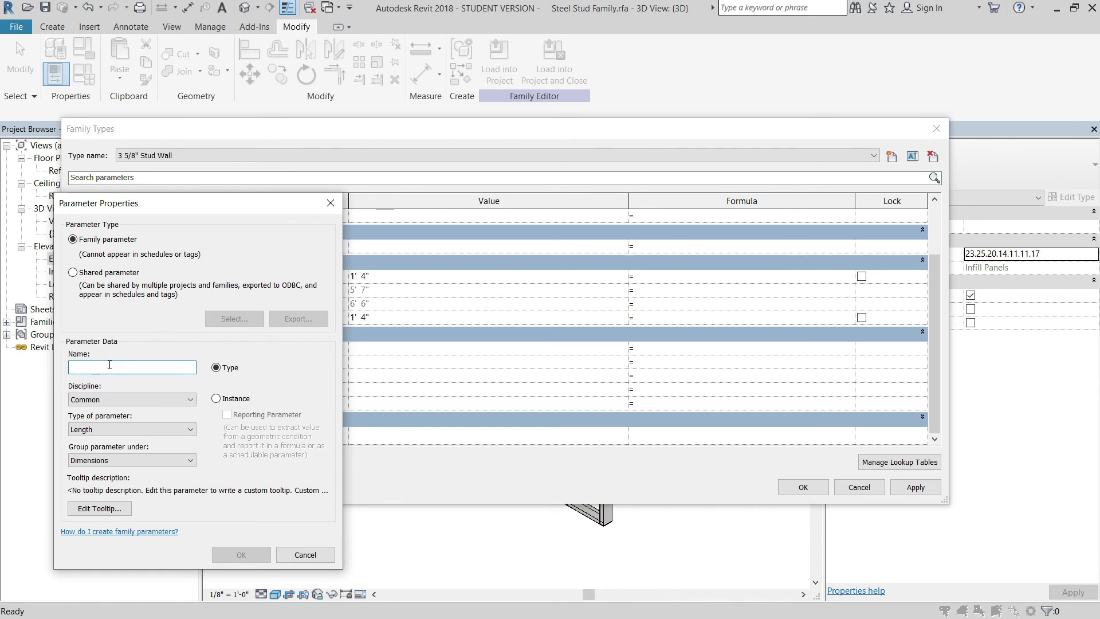
pyautogui.write('Interna')
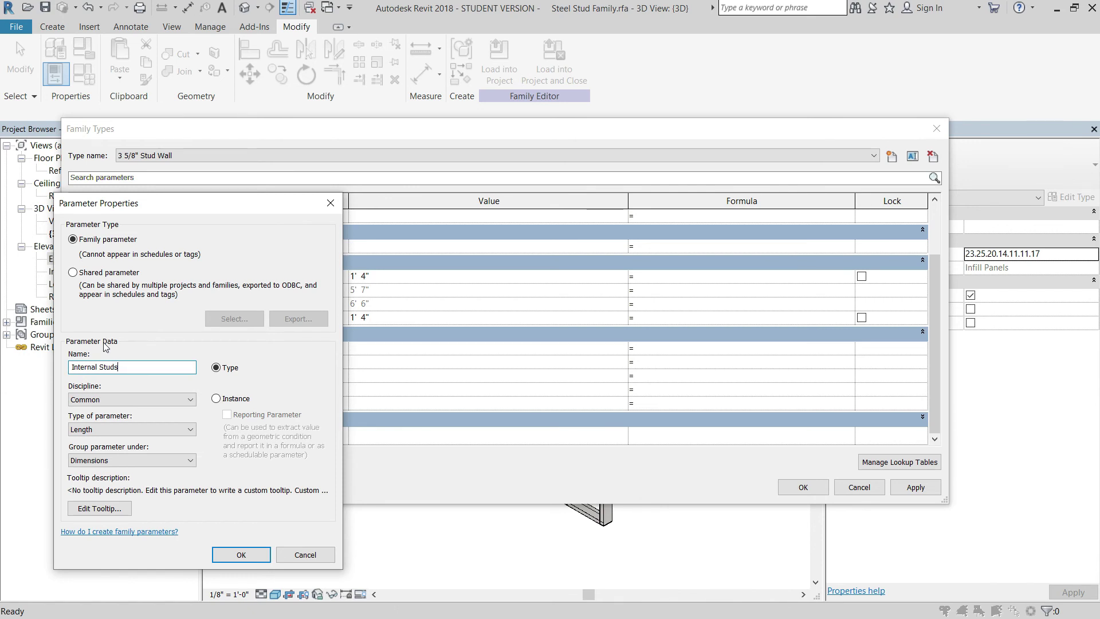
pyautogui.write('l Studs Visibility')
pyautogui.click(216, 398)
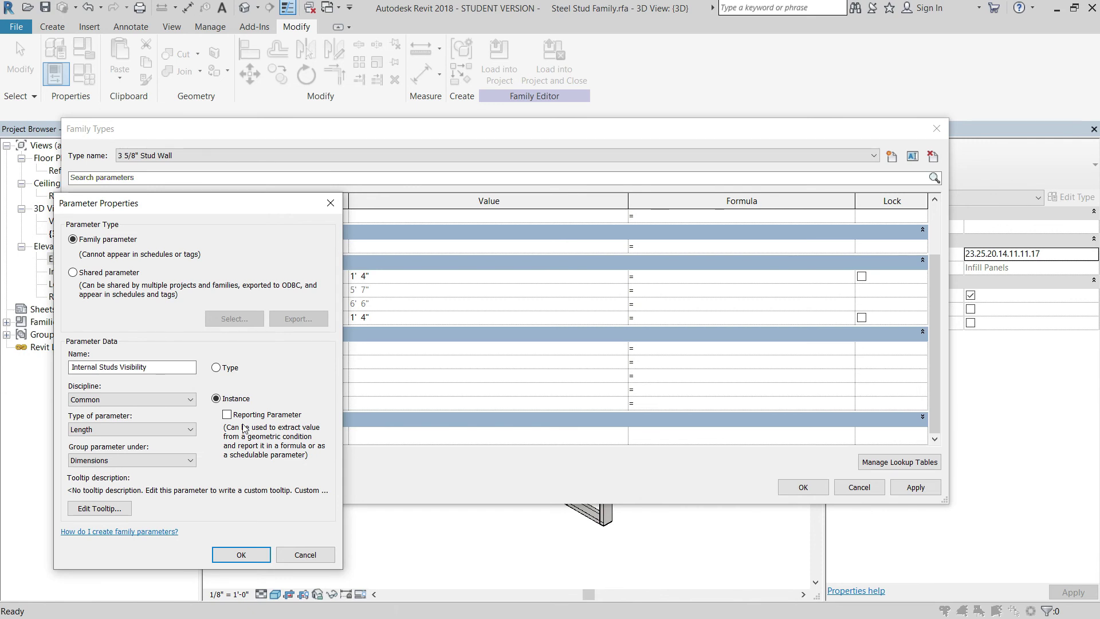
# - Set the new parameter's type to Yes/No, group it under Visibility, and add it to the family with its value enabled
pyautogui.click(184, 430)
pyautogui.scroll(-2, 143, 487)
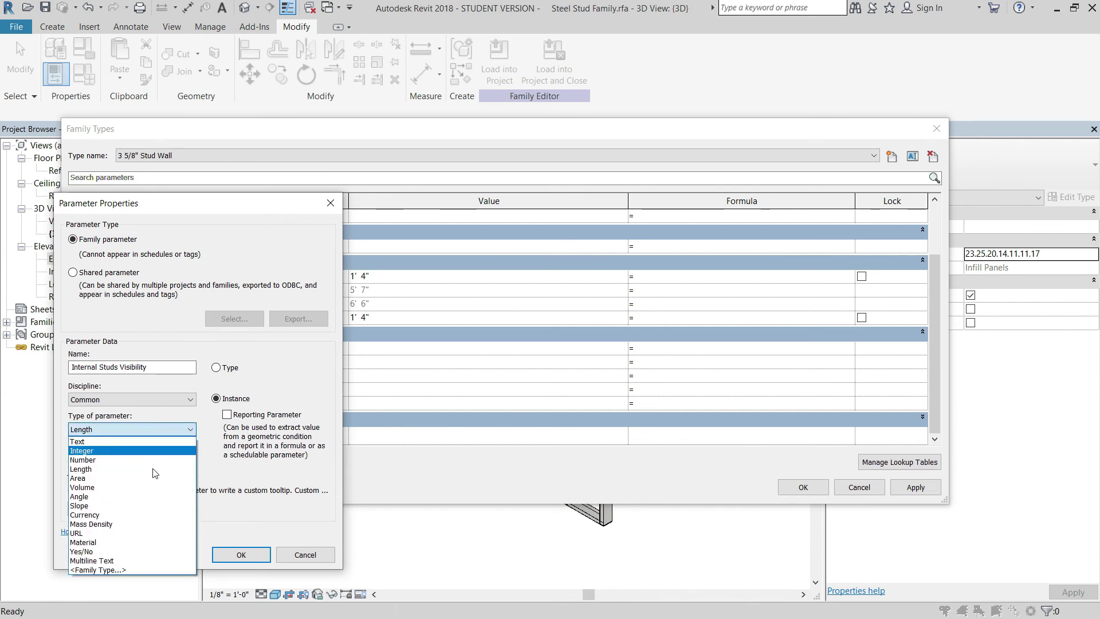
pyautogui.click(144, 561)
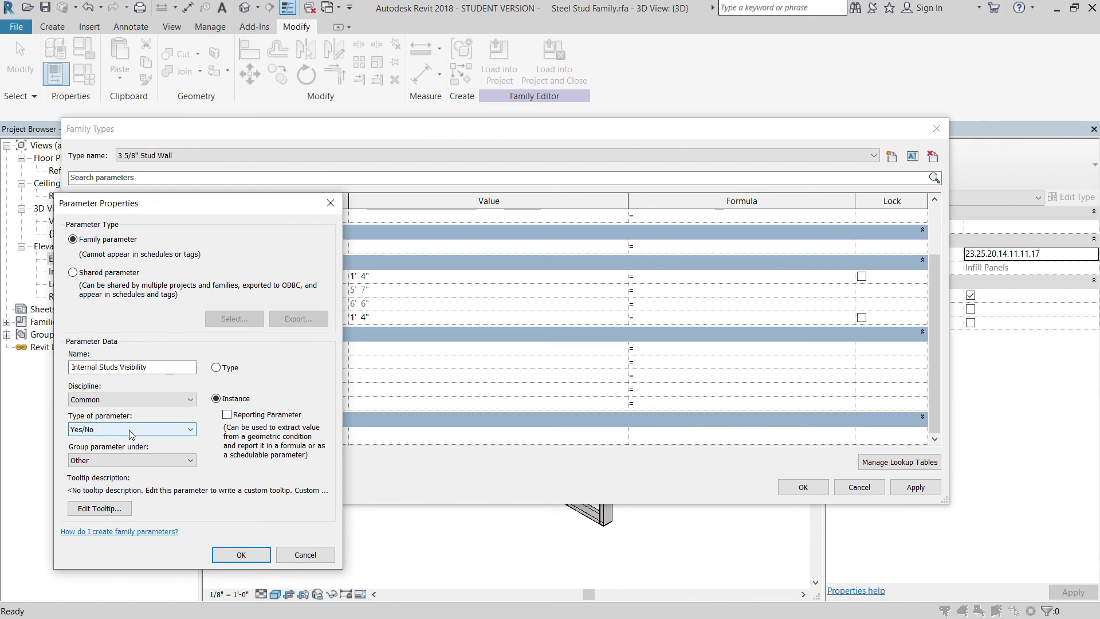
pyautogui.click(150, 461)
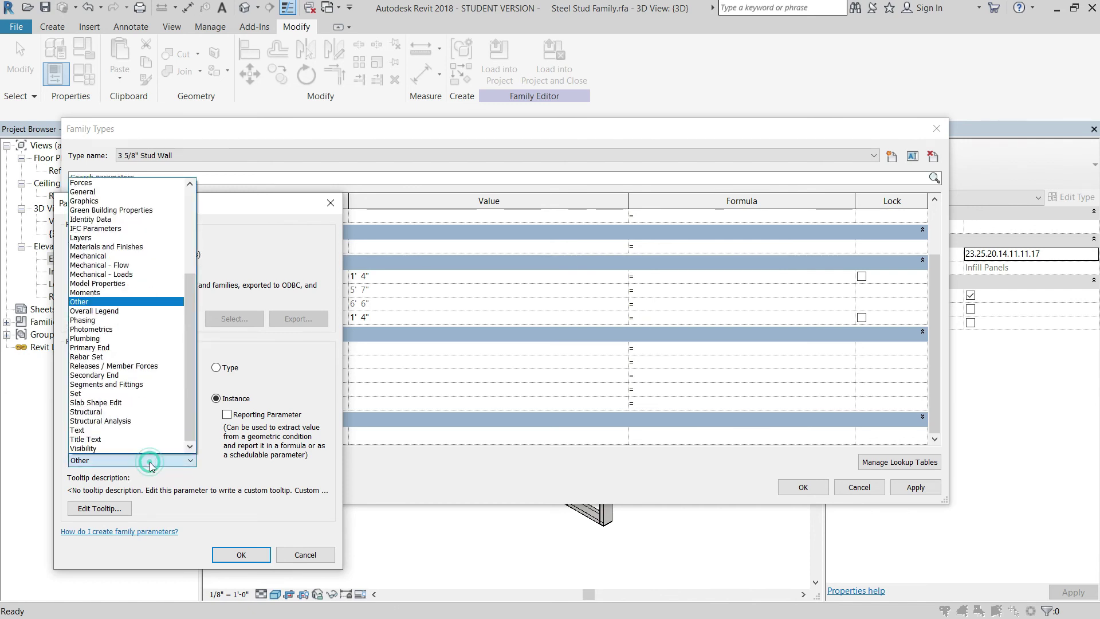
pyautogui.click(119, 448)
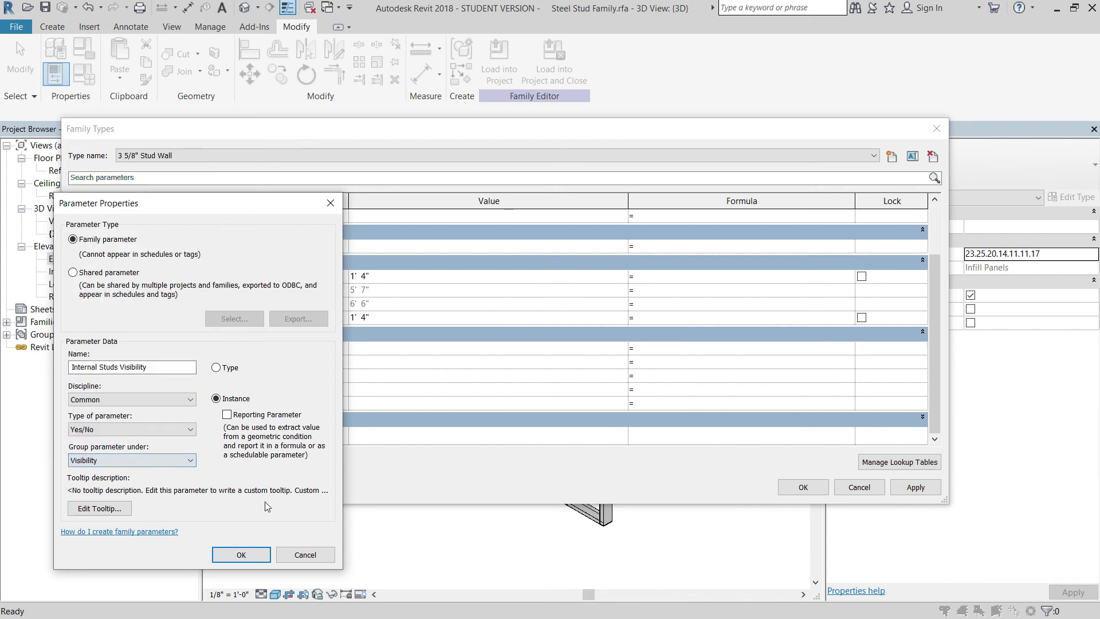
pyautogui.click(241, 555)
pyautogui.scroll(-1, 350, 413)
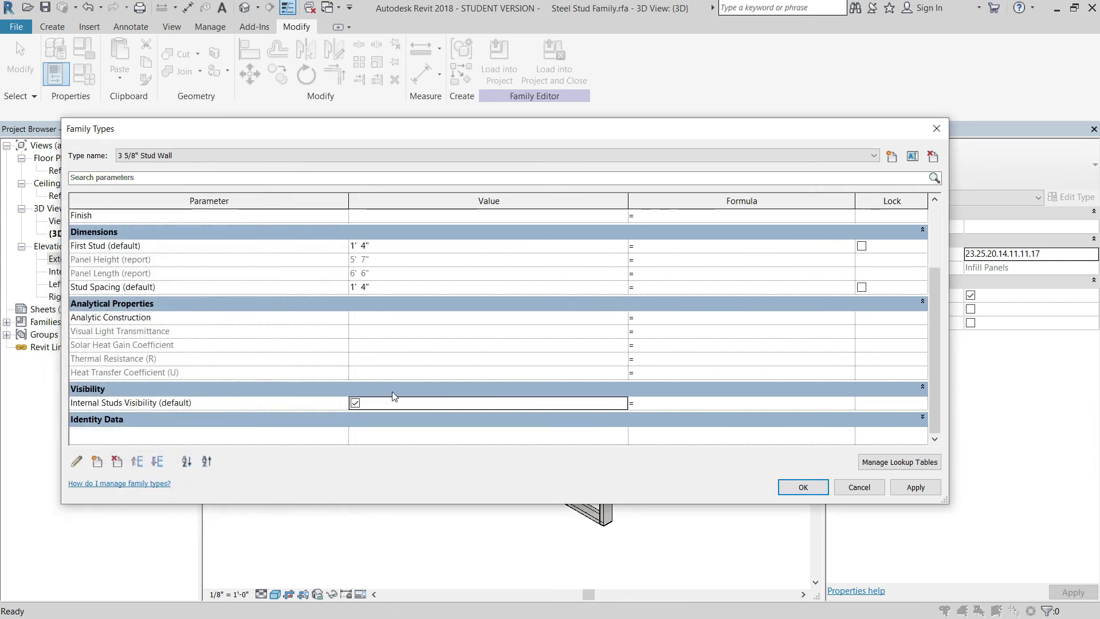
pyautogui.click(354, 403)
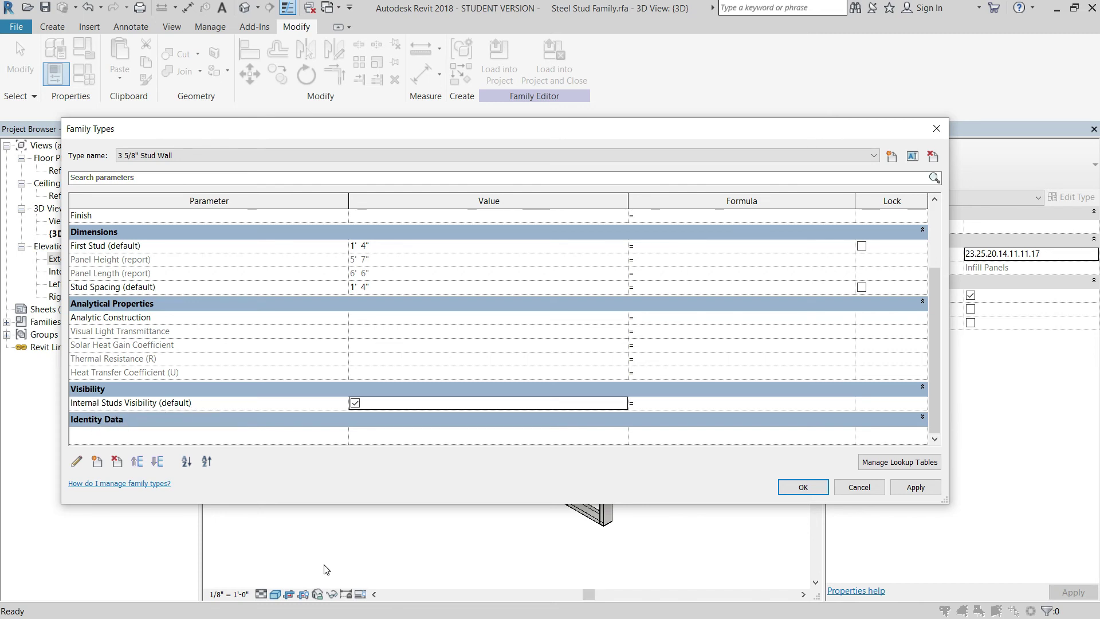
# - Add a Yes/No instance parameter named Left End Stud, grouped under Visibility
pyautogui.click(96, 462)
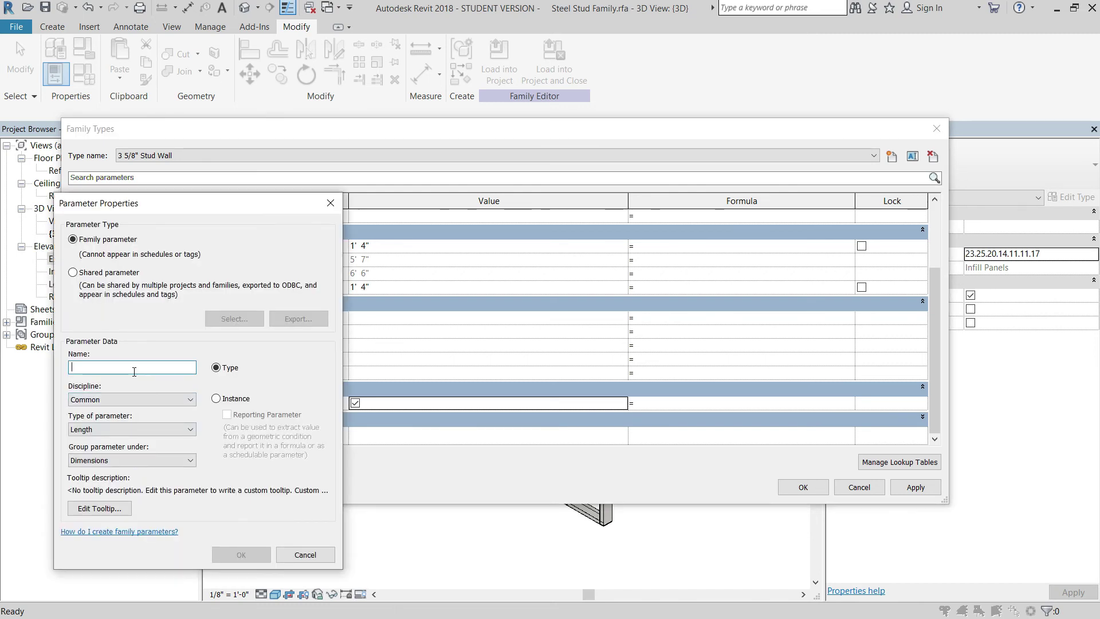
pyautogui.write('Left S')
pyautogui.write('nd')
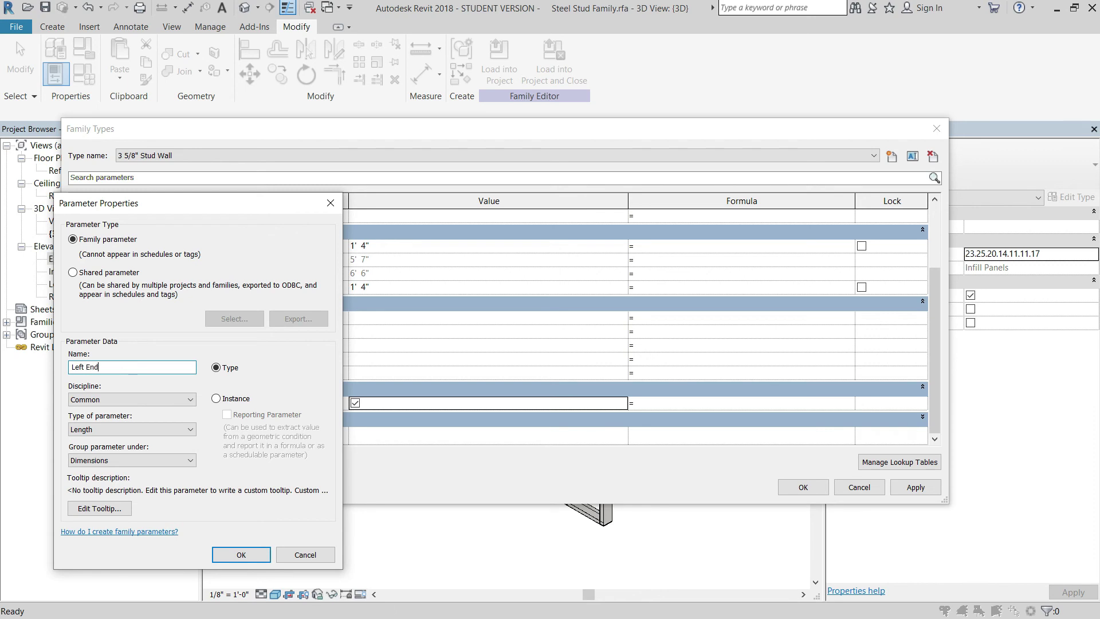
pyautogui.write(' Stud')
pyautogui.click(216, 398)
pyautogui.click(161, 432)
pyautogui.click(120, 551)
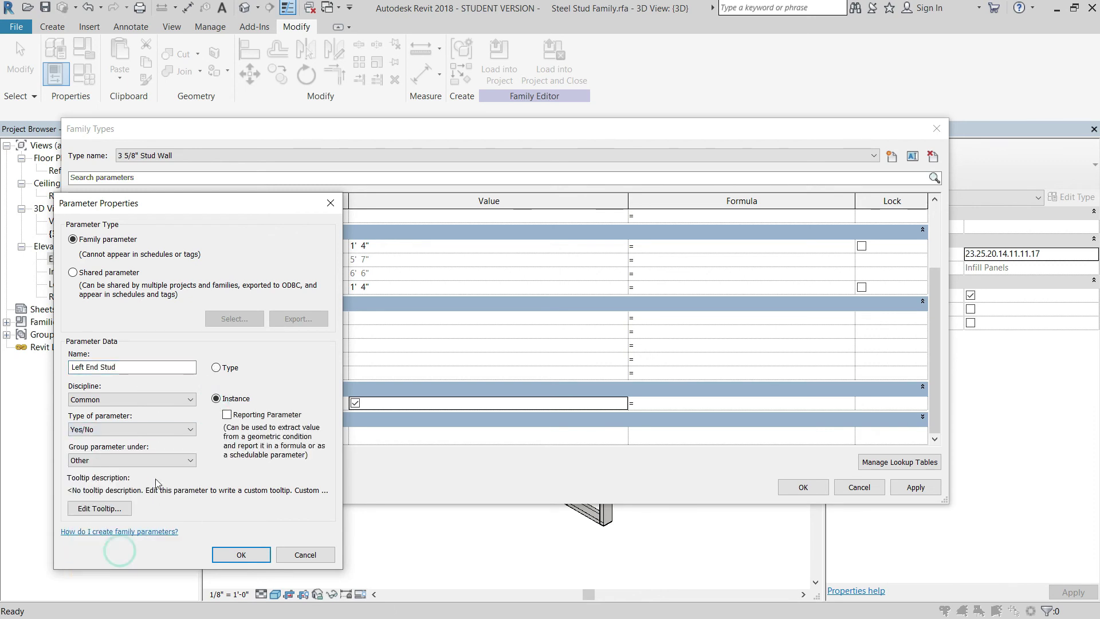
pyautogui.click(158, 460)
pyautogui.click(119, 450)
pyautogui.click(241, 554)
# - Add a Yes/No instance parameter named Right Side End Stud, grouped under Visibility
pyautogui.click(94, 460)
pyautogui.click(127, 367)
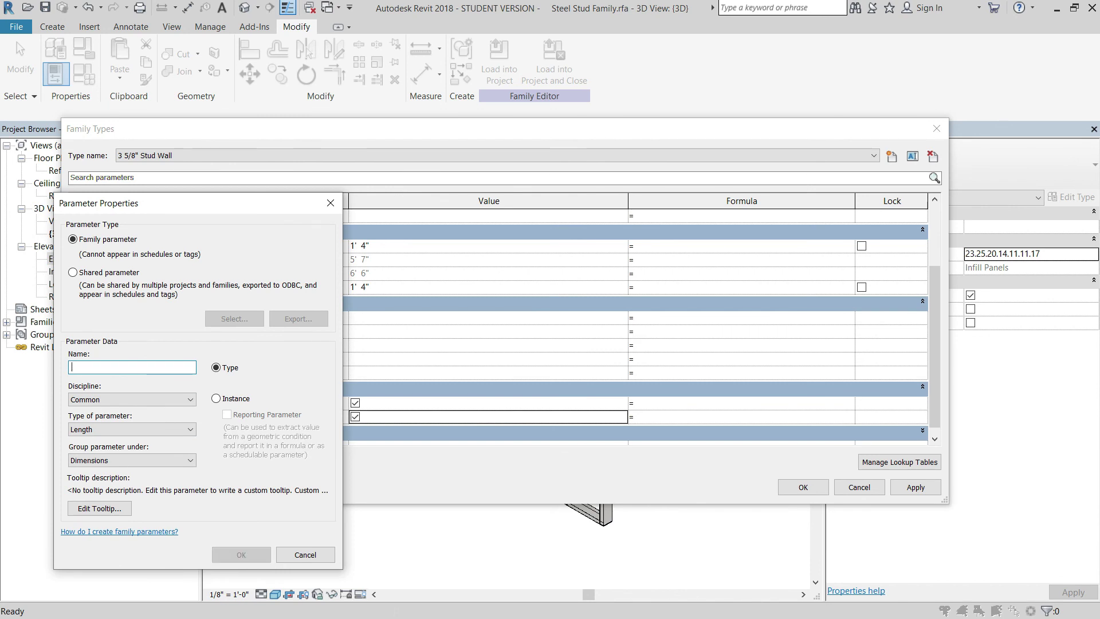
pyautogui.write('Right Side End Stud')
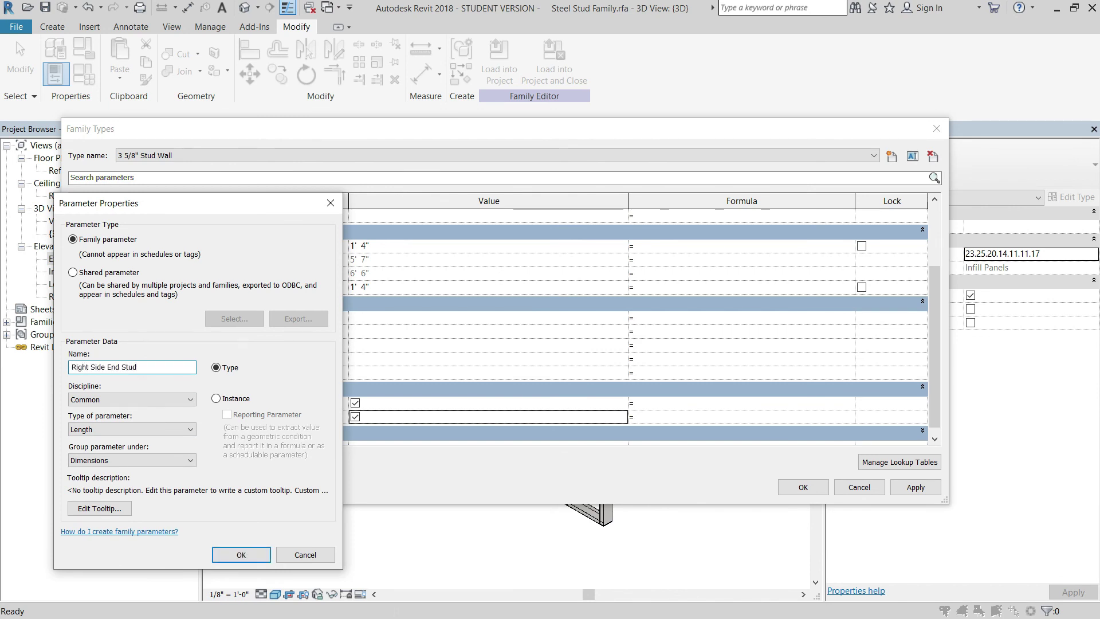
pyautogui.click(128, 427)
pyautogui.click(131, 460)
pyautogui.click(132, 448)
pyautogui.click(241, 555)
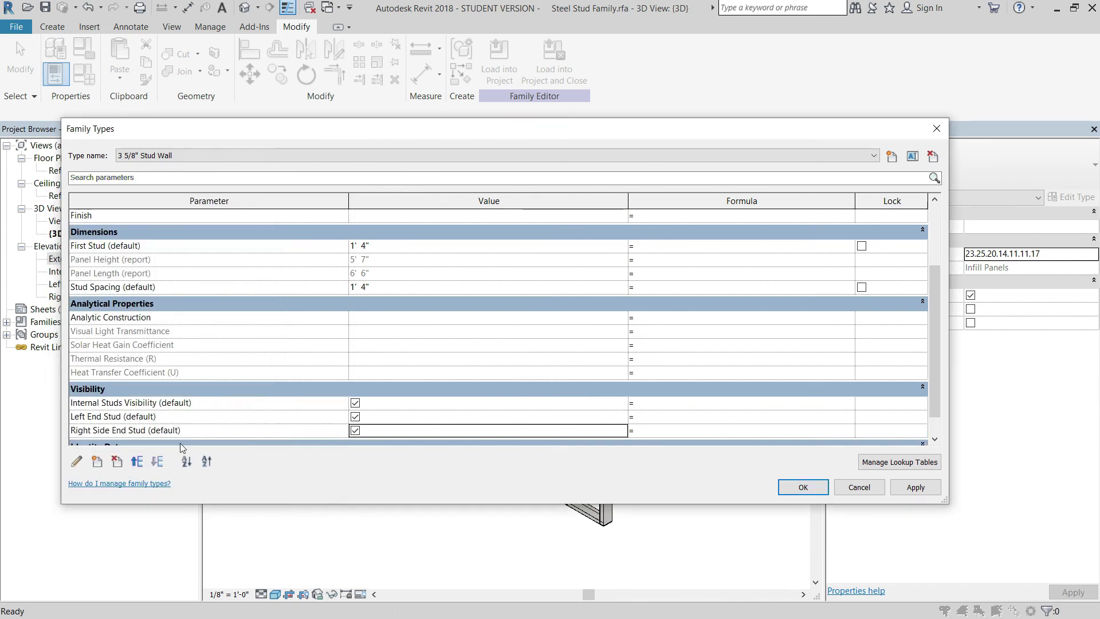
# - Add a Yes/No instance parameter named Filler Stud under Visibility and accept the family type changes
pyautogui.click(91, 461)
pyautogui.write('Filler')
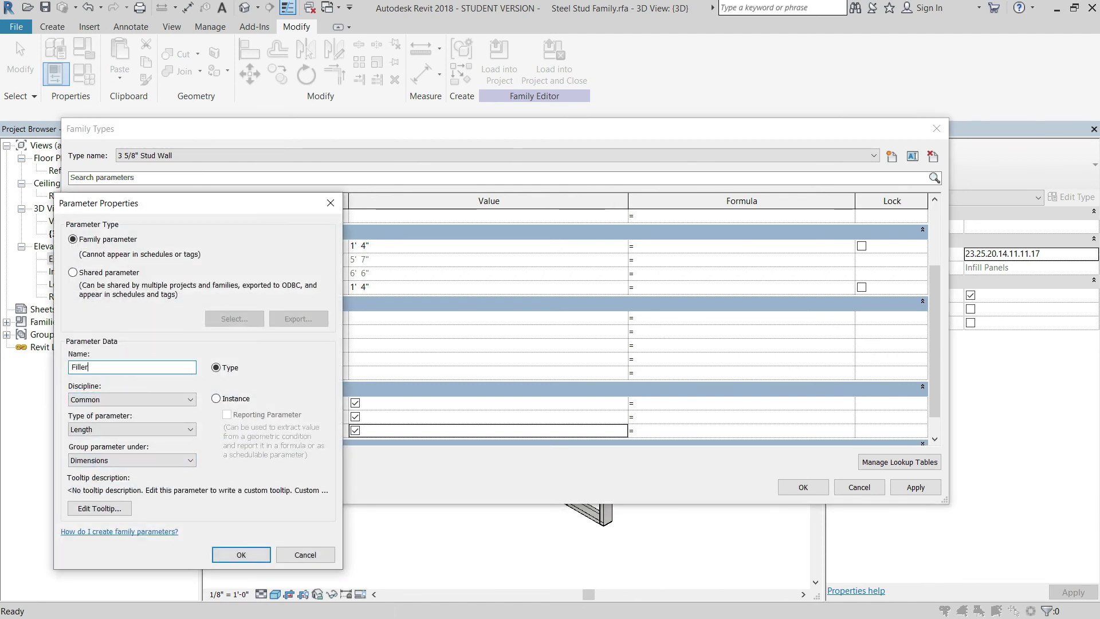
pyautogui.write(' Stud')
pyautogui.click(150, 430)
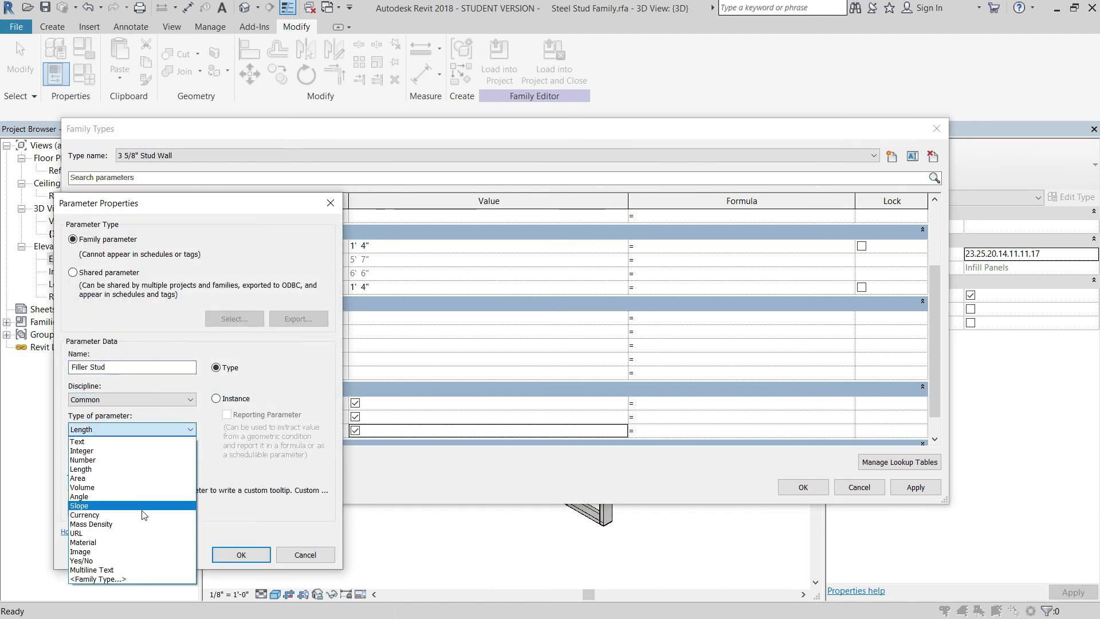
pyautogui.click(115, 561)
pyautogui.click(132, 460)
pyautogui.click(129, 447)
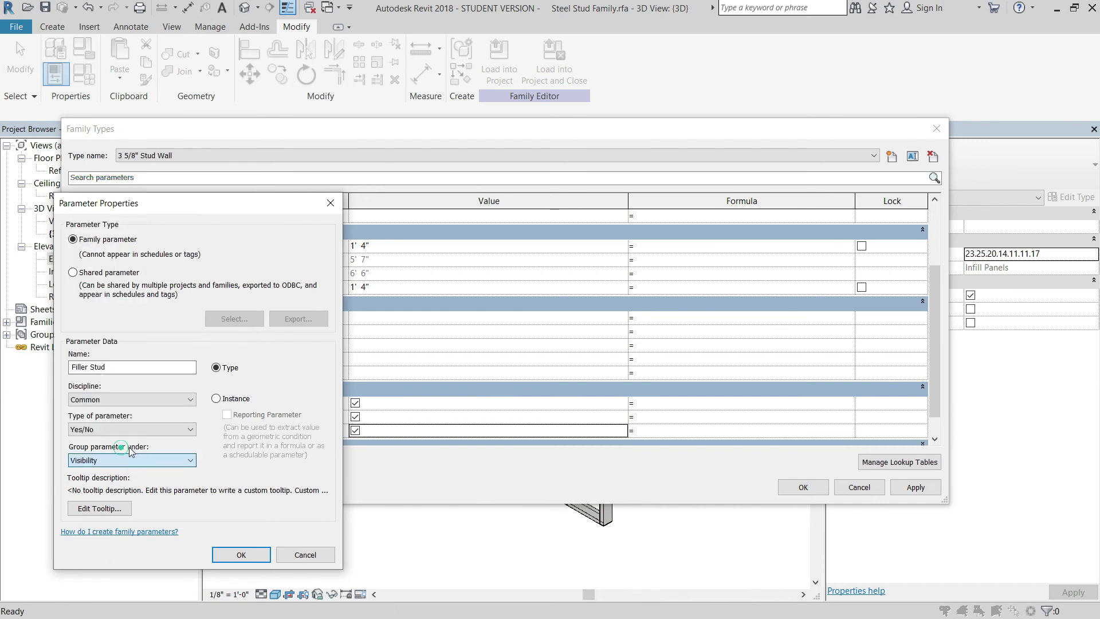
pyautogui.click(216, 399)
pyautogui.click(241, 555)
pyautogui.scroll(-2, 430, 393)
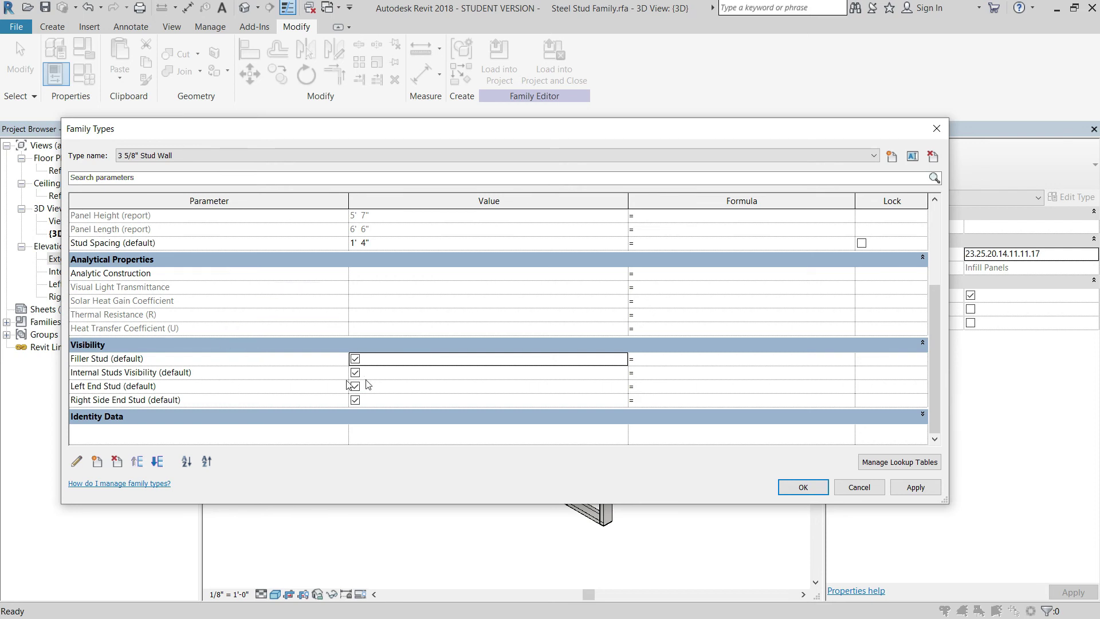
pyautogui.scroll(4, 269, 291)
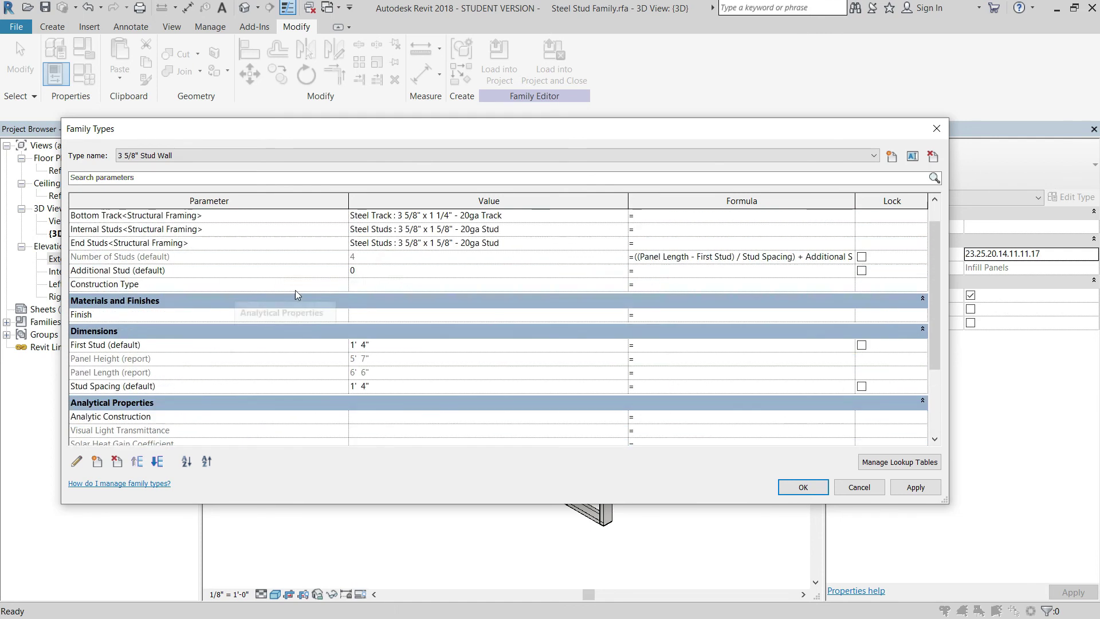
pyautogui.scroll(1, 321, 272)
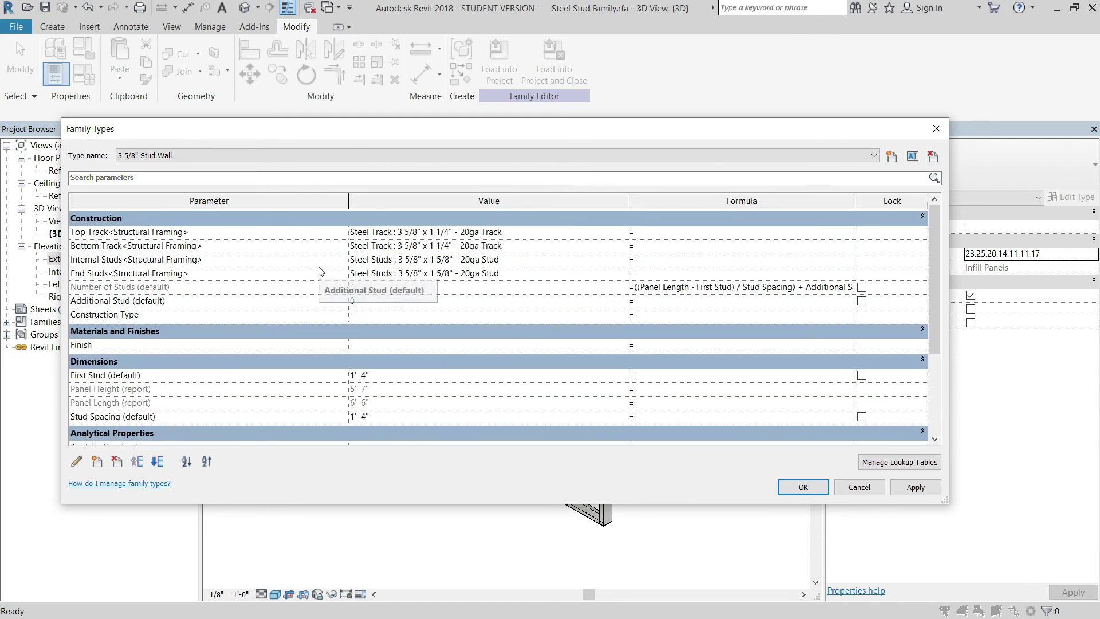
pyautogui.scroll(-5, 321, 275)
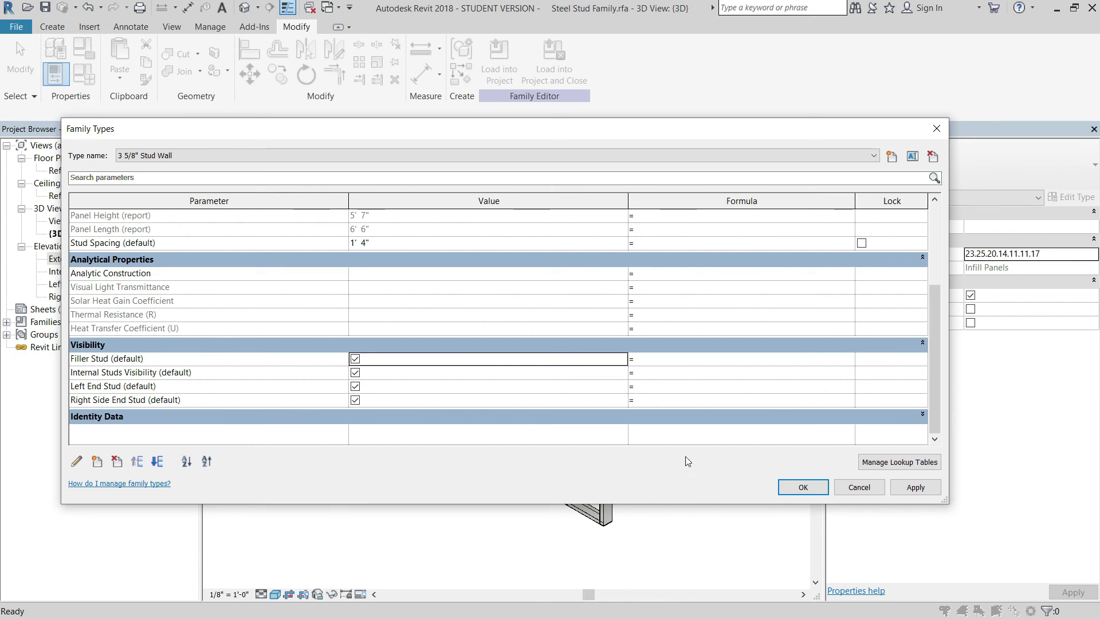
pyautogui.click(804, 488)
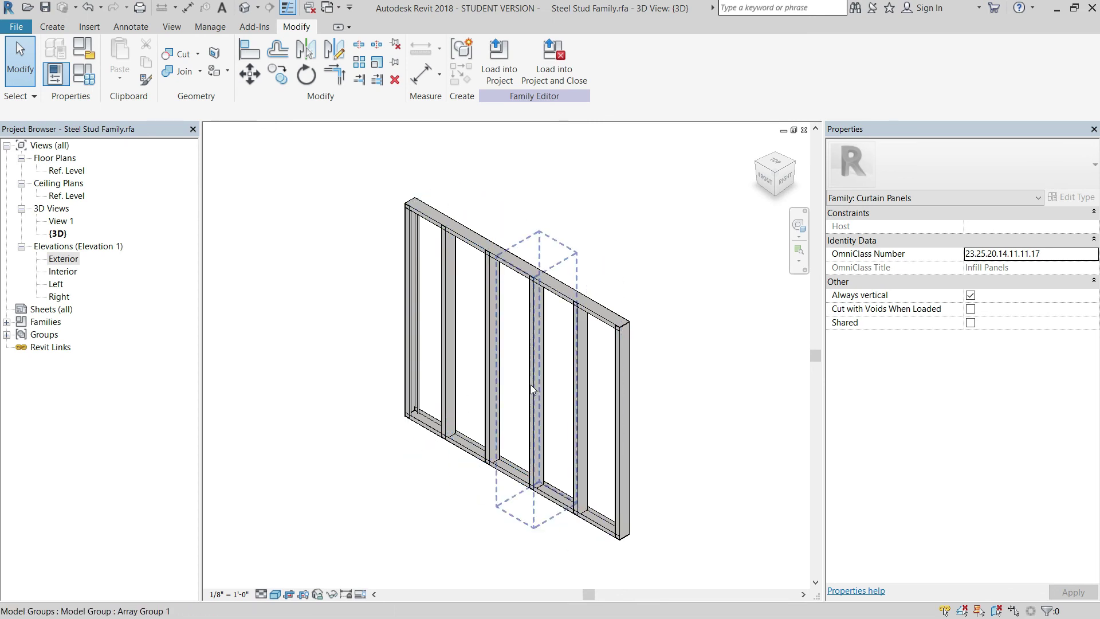
# - In the Ref. Level floor plan, delete the array of internal studs between the two end studs
pyautogui.click(341, 269)
pyautogui.doubleClick(67, 170)
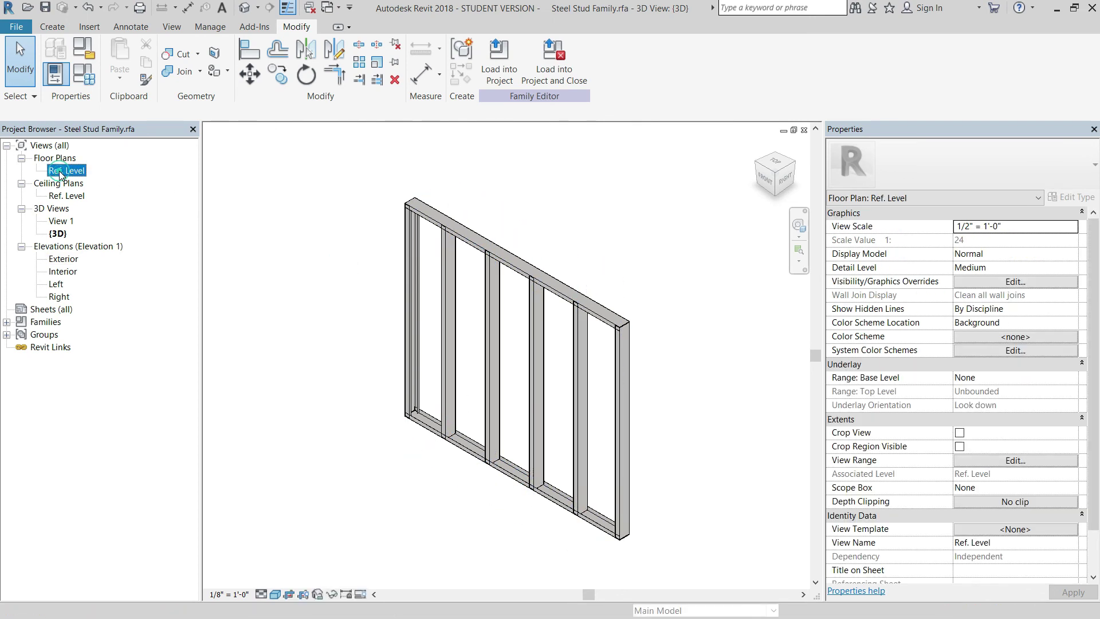
pyautogui.moveTo(536, 358); pyautogui.dragTo(627, 371, button='middle')
pyautogui.scroll(-1, 627, 371)
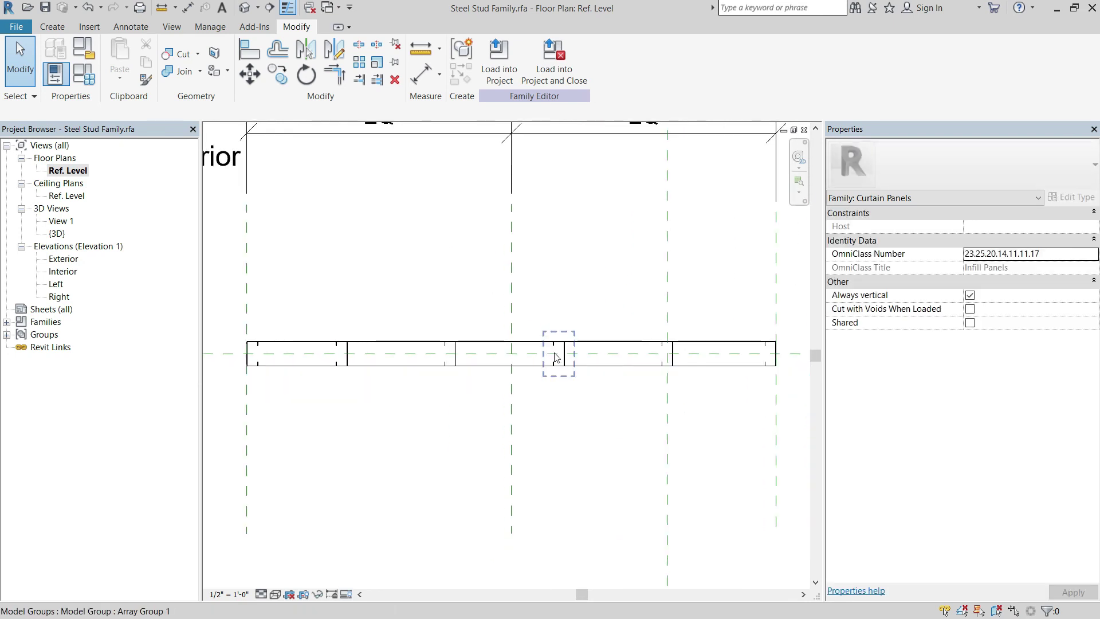
pyautogui.click(678, 352)
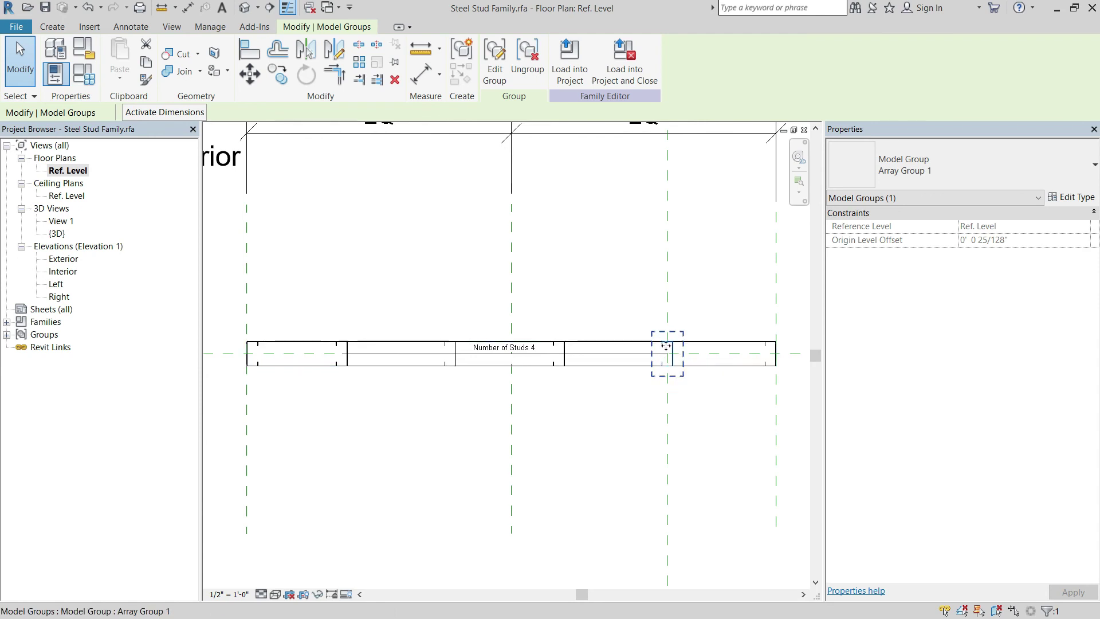
pyautogui.click(613, 320)
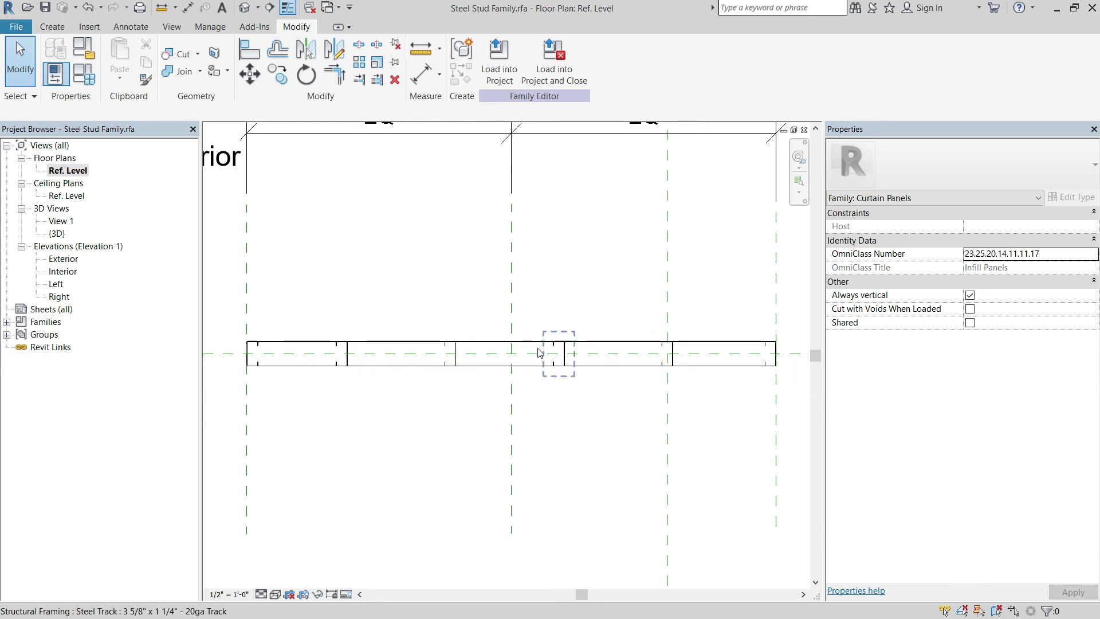
pyautogui.moveTo(310, 312); pyautogui.dragTo(687, 384)
pyautogui.press('Delete')
# - Place a 3 5/8" x 1 5/8" - 20ga steel stud on the First Stud reference plane and align it to the wall's center plane
pyautogui.click(89, 27)
pyautogui.press('c')
pyautogui.press('m')
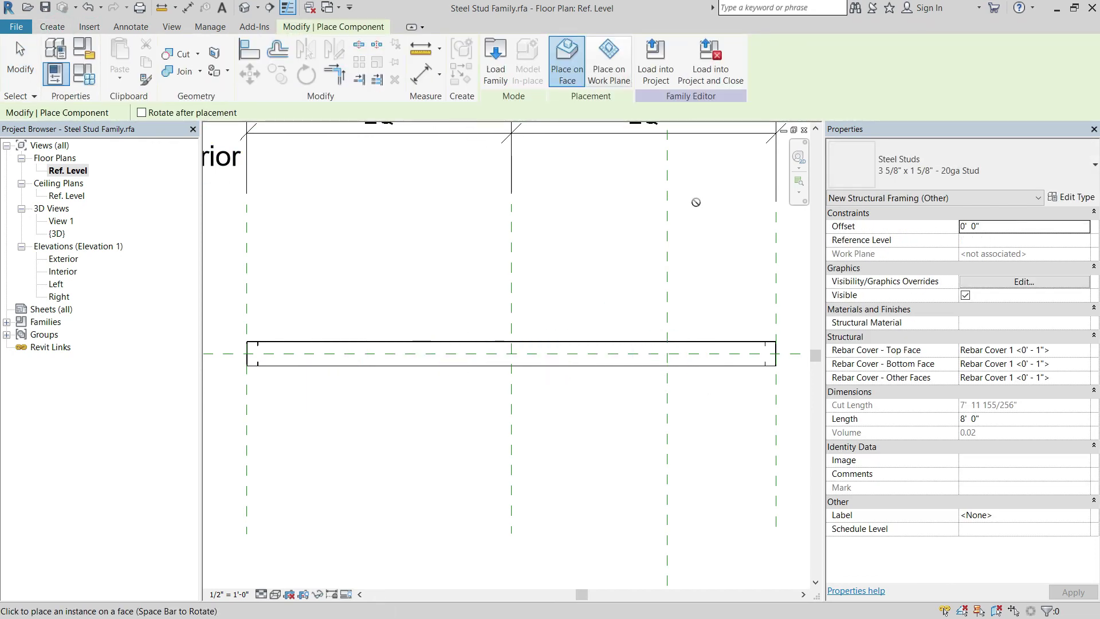
pyautogui.press('a')
pyautogui.press('l')
pyautogui.click(666, 298)
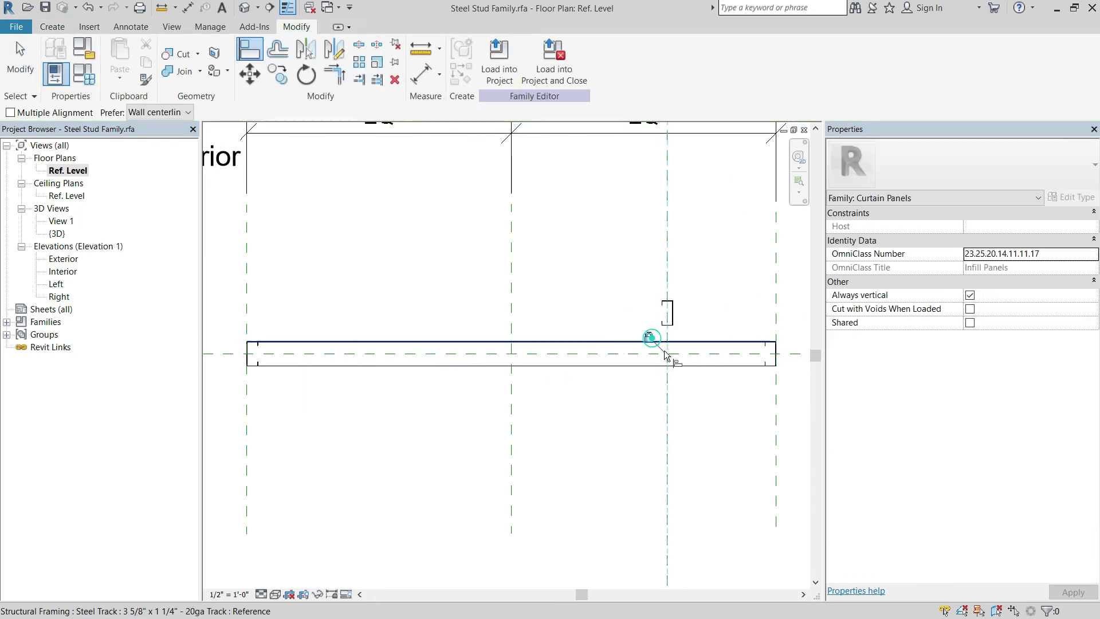
pyautogui.click(665, 351)
pyautogui.press('Escape')
# - Link the placed stud's length to the Panel Height parameter and label the stud with Internal Studs
pyautogui.click(1094, 419)
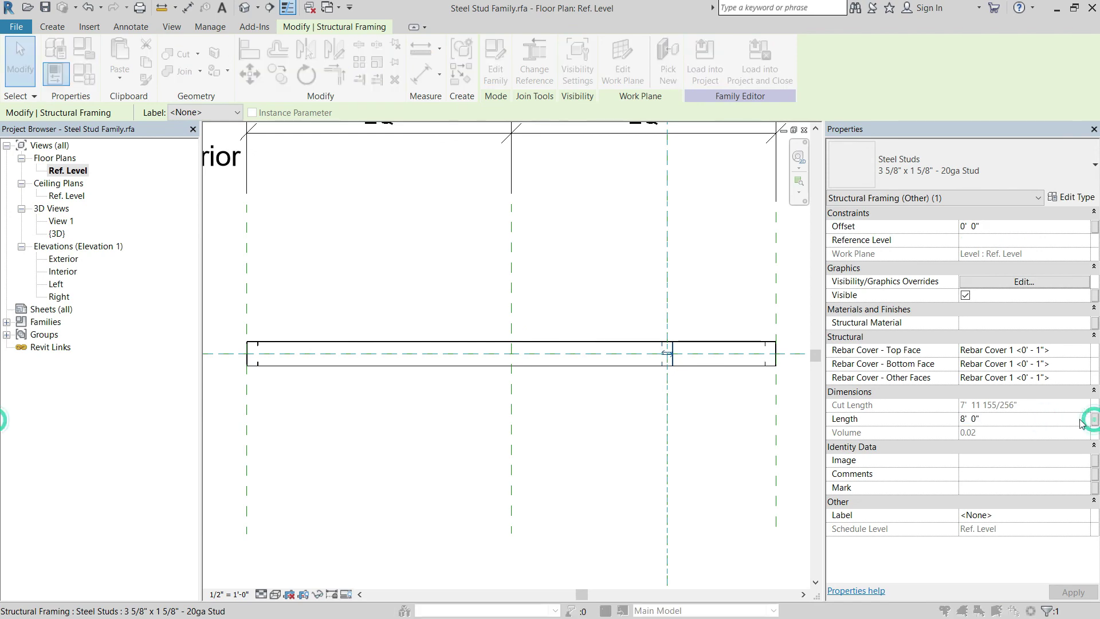
pyautogui.click(688, 267)
pyautogui.click(757, 418)
pyautogui.click(237, 112)
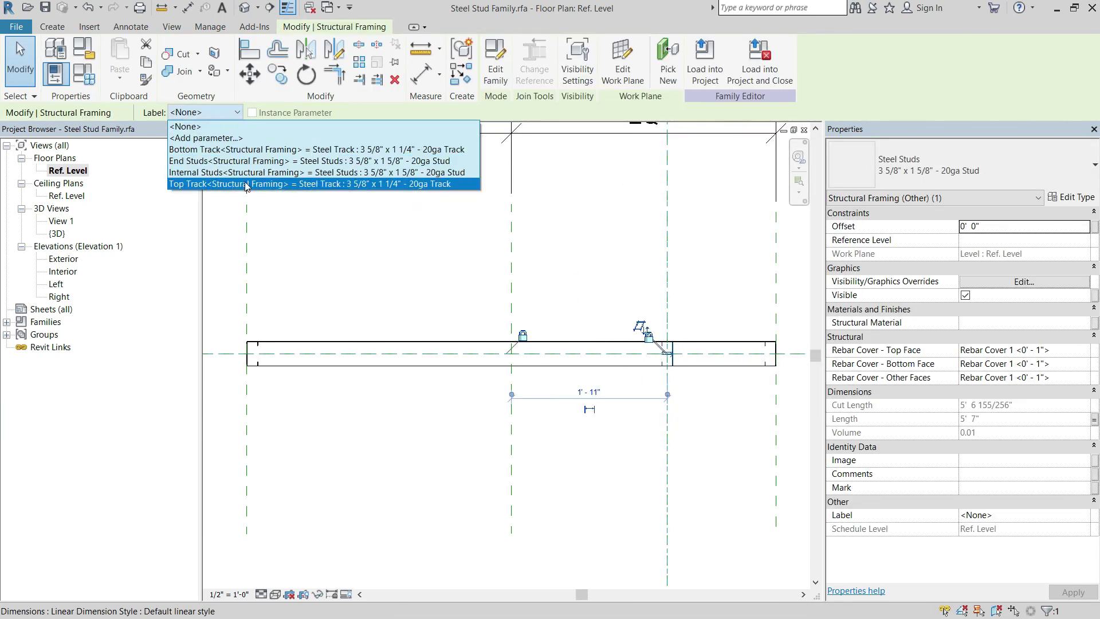
pyautogui.press('Escape')
pyautogui.press('Escape')
# - In the Exterior elevation, associate the placed internal stud's Visible property with the Internal Studs Visibility parameter
pyautogui.click(64, 259)
pyautogui.doubleClick(64, 259)
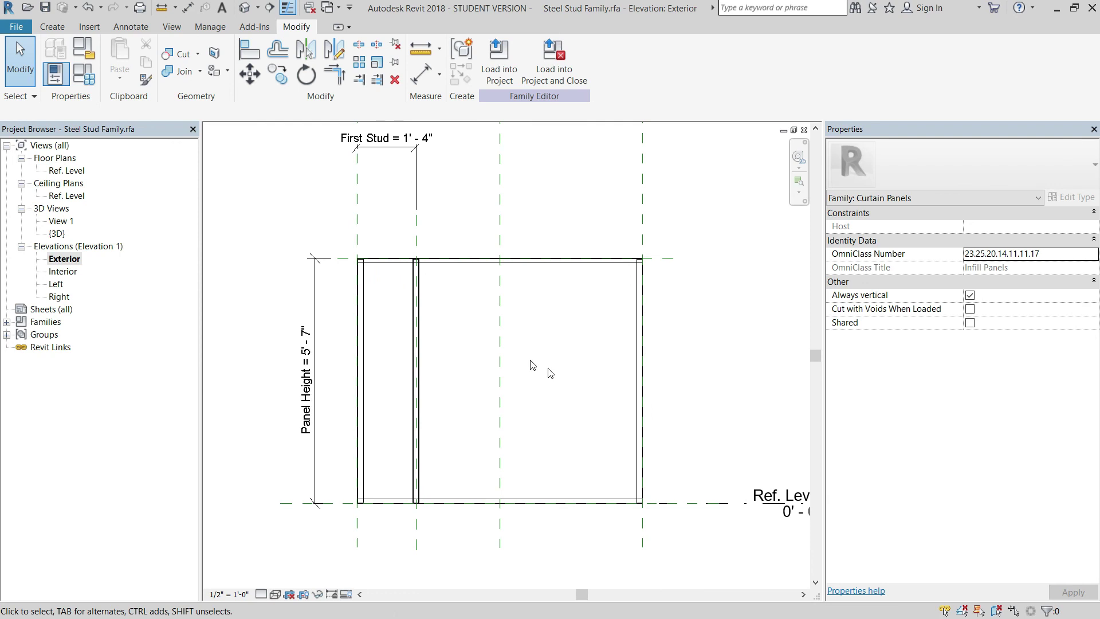
pyautogui.click(421, 315)
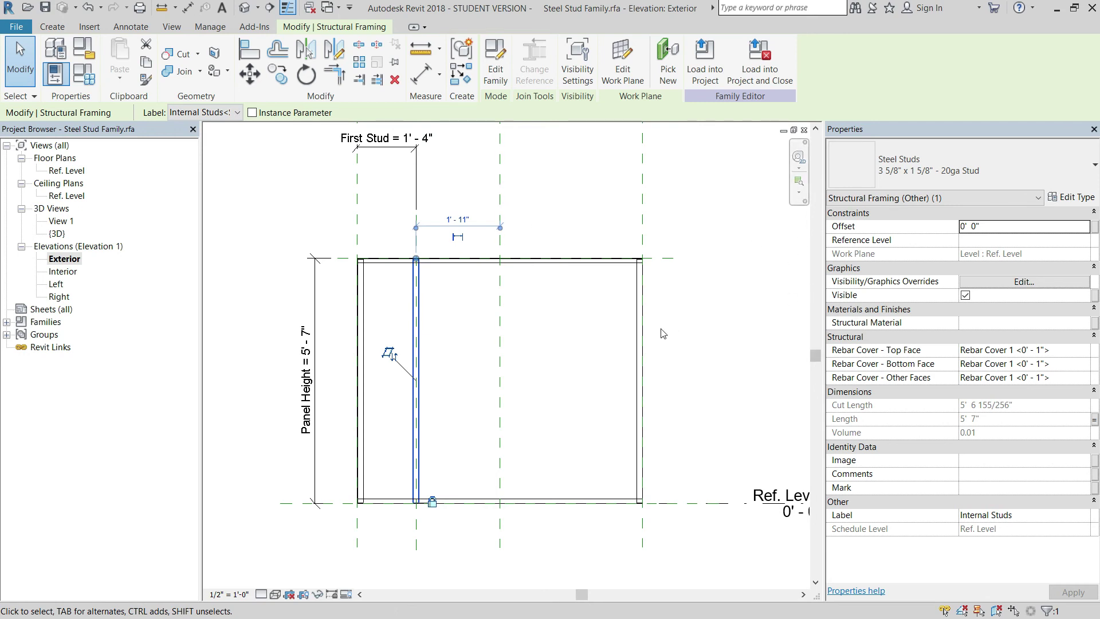
pyautogui.click(569, 345)
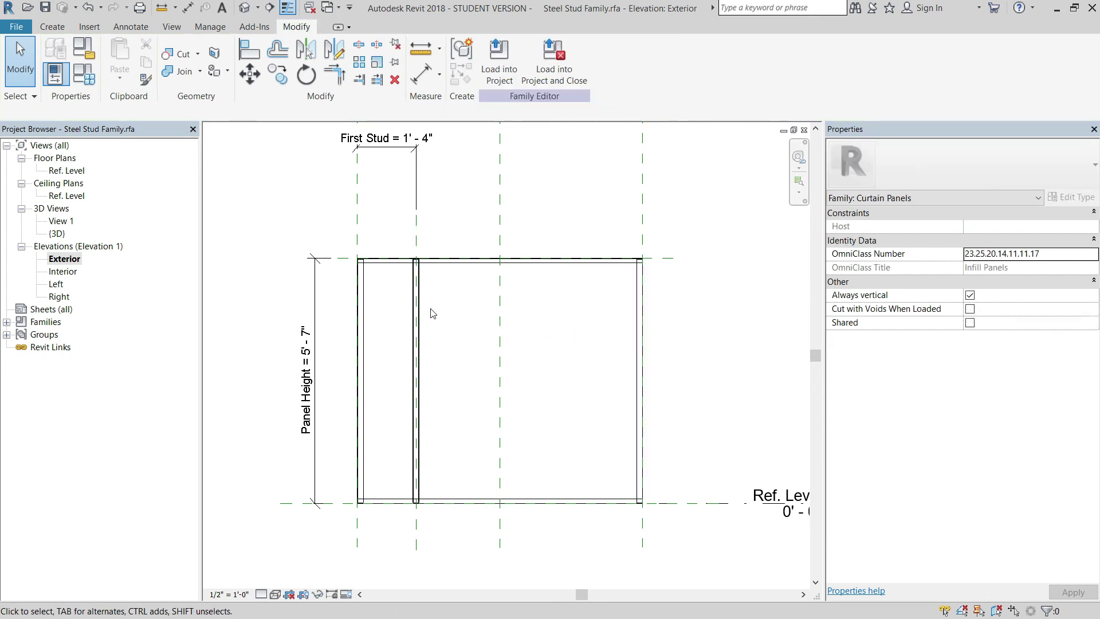
pyautogui.click(417, 309)
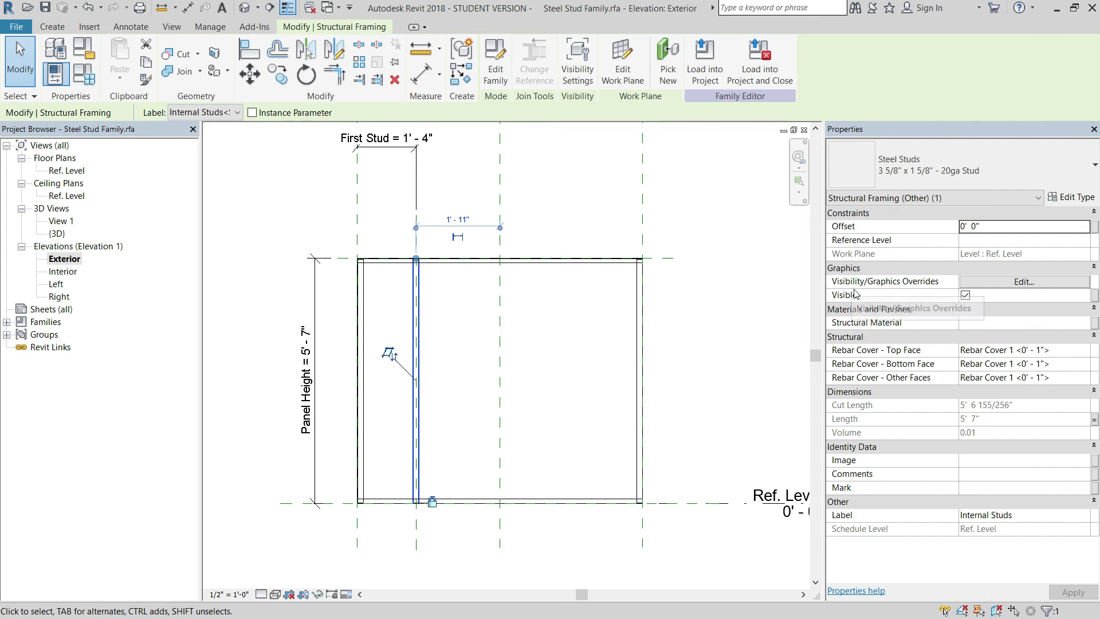
pyautogui.click(1096, 297)
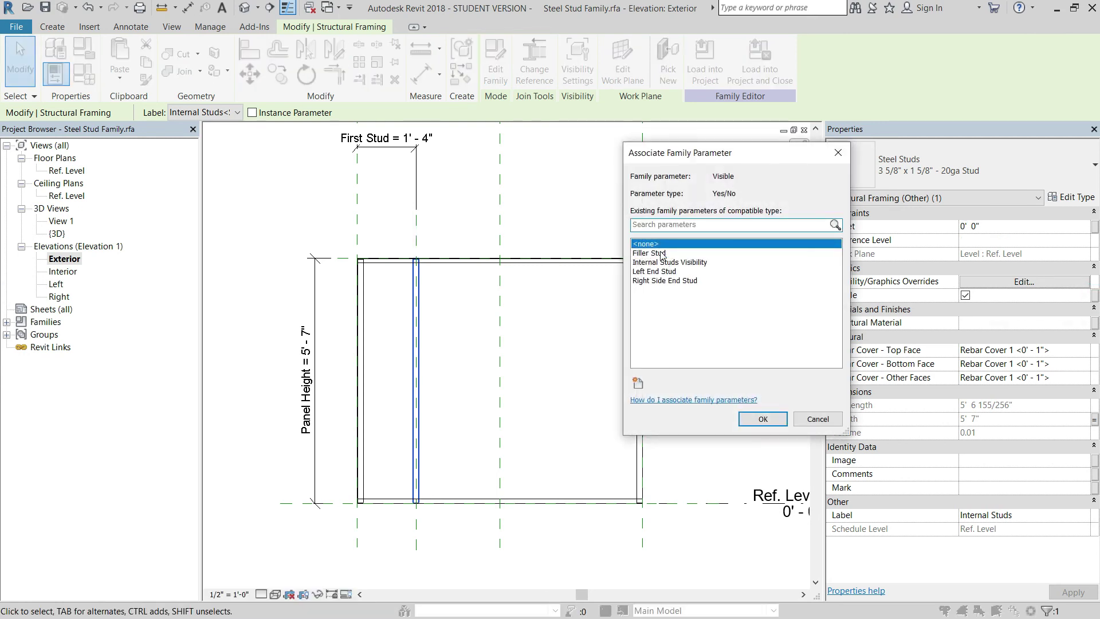
pyautogui.click(665, 263)
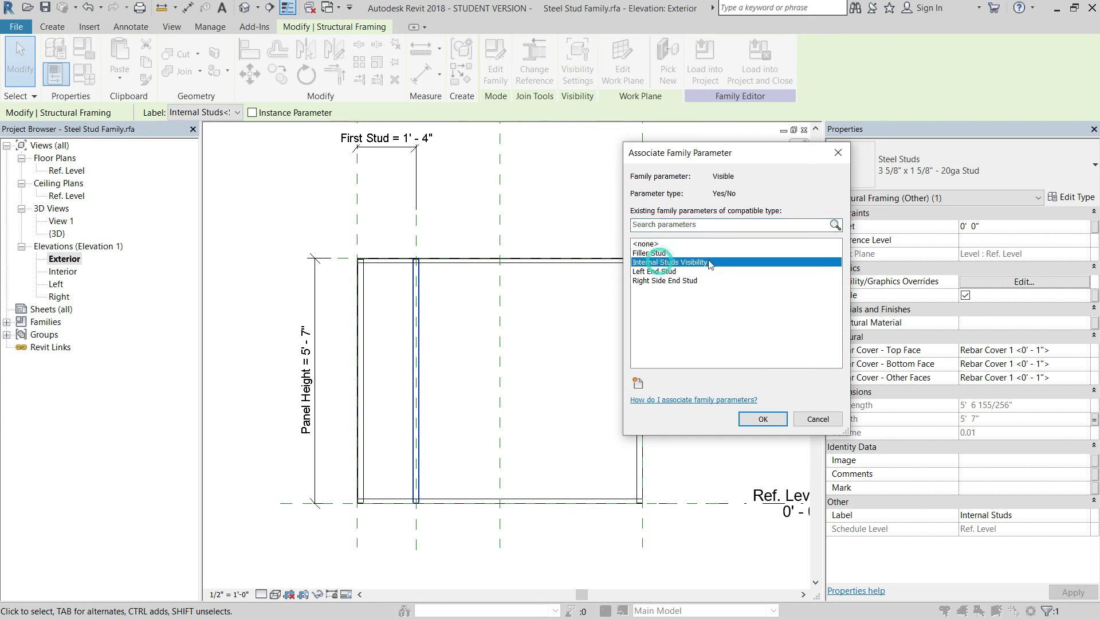
pyautogui.click(764, 419)
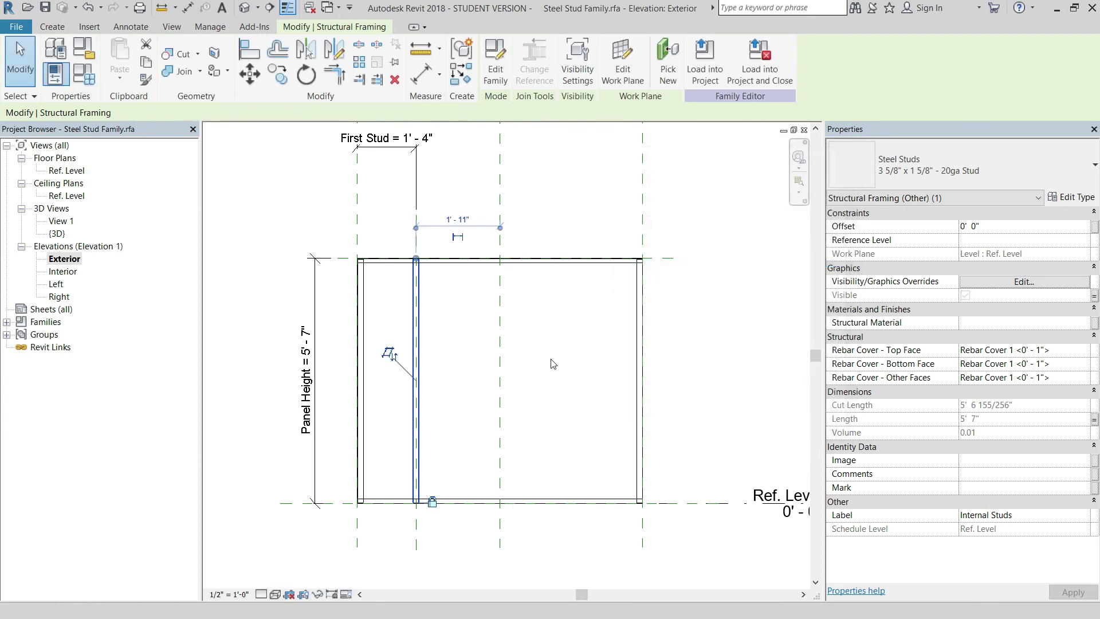
pyautogui.click(555, 367)
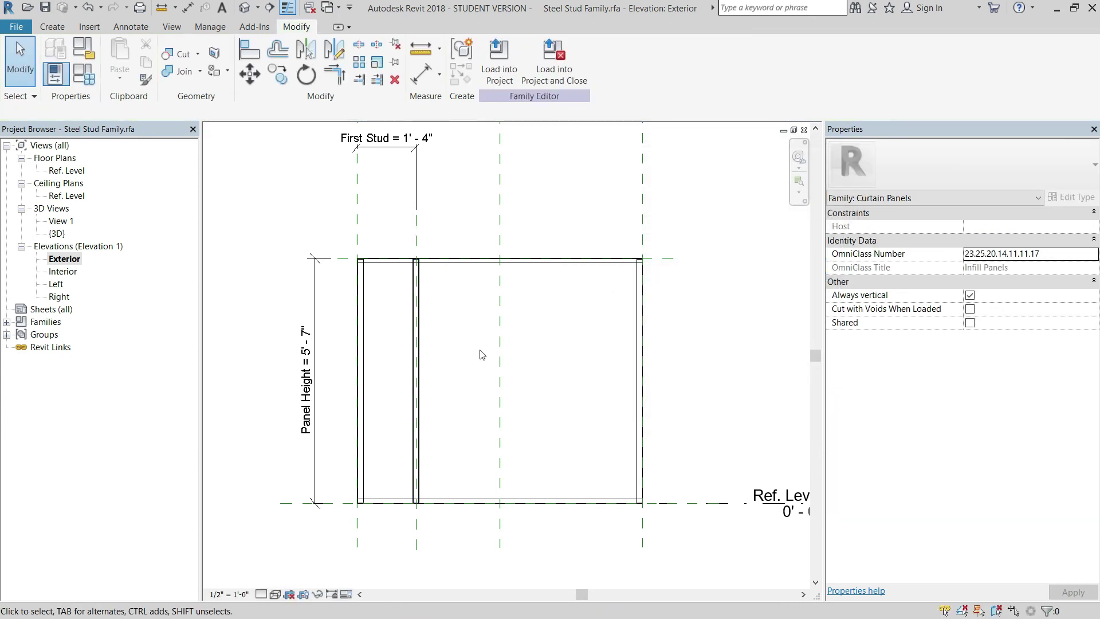
# - Array the internal stud horizontally from the First Stud plane, with the second stud about 1' - 1" away
pyautogui.click(417, 348)
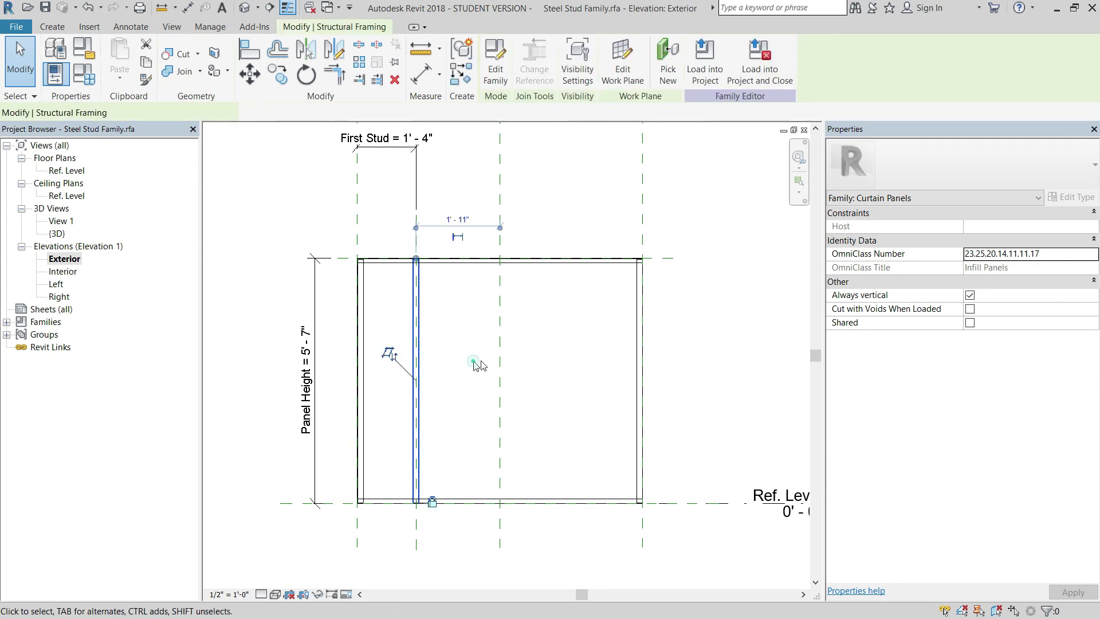
pyautogui.click(475, 362)
pyautogui.click(434, 353)
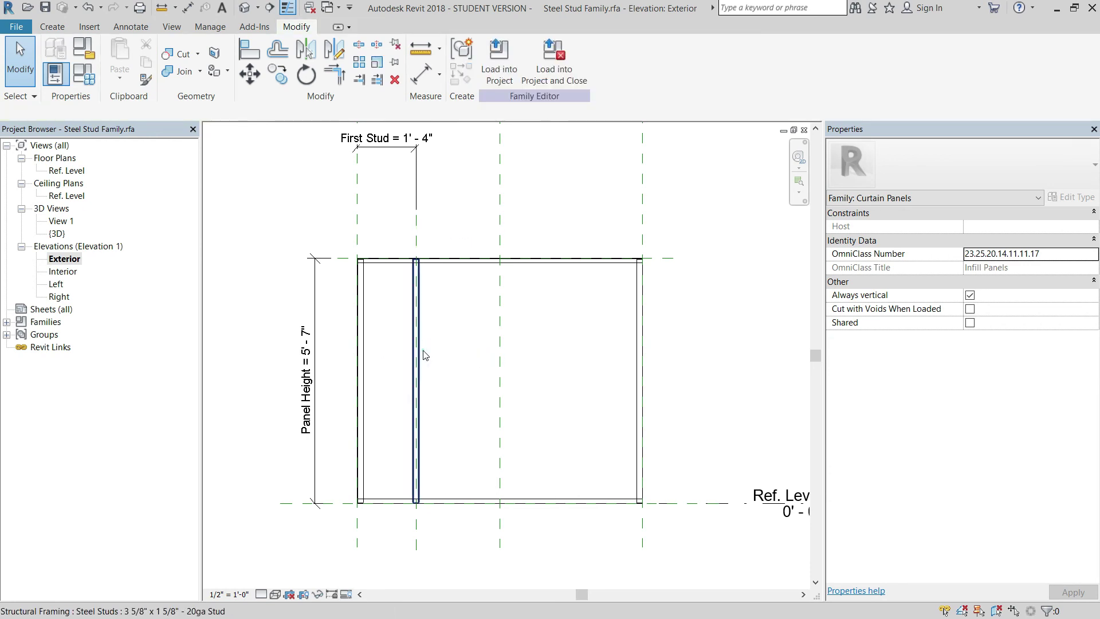
pyautogui.press('a')
pyautogui.press('r')
pyautogui.click(417, 239)
pyautogui.click(464, 239)
pyautogui.press('Return')
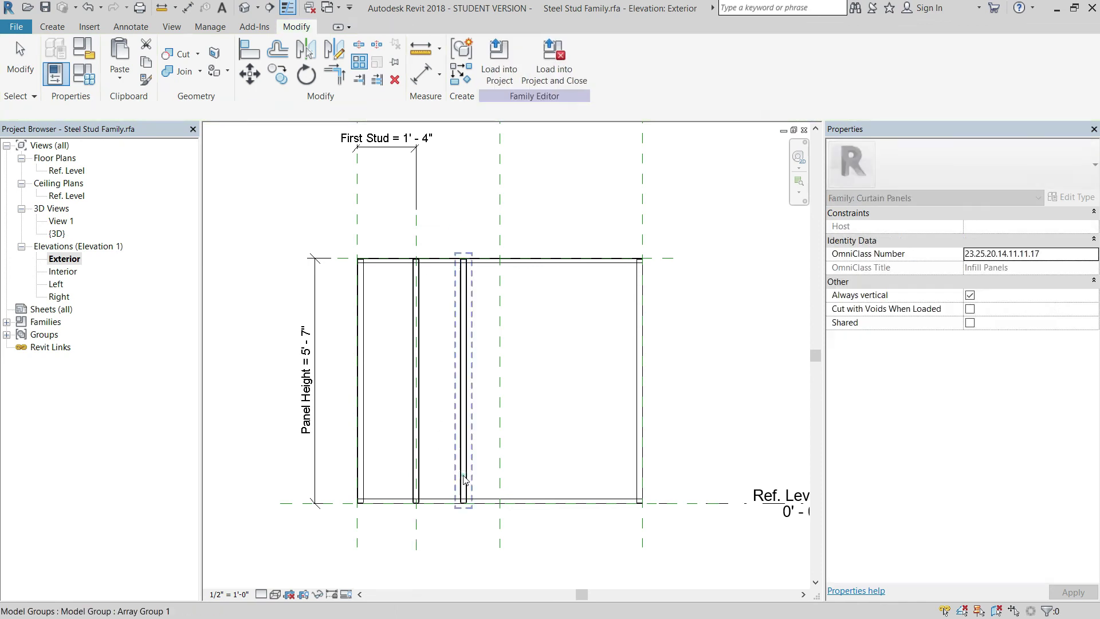
pyautogui.press('Escape')
# - Label the stud array's count with the Number of Studs parameter
pyautogui.click(465, 427)
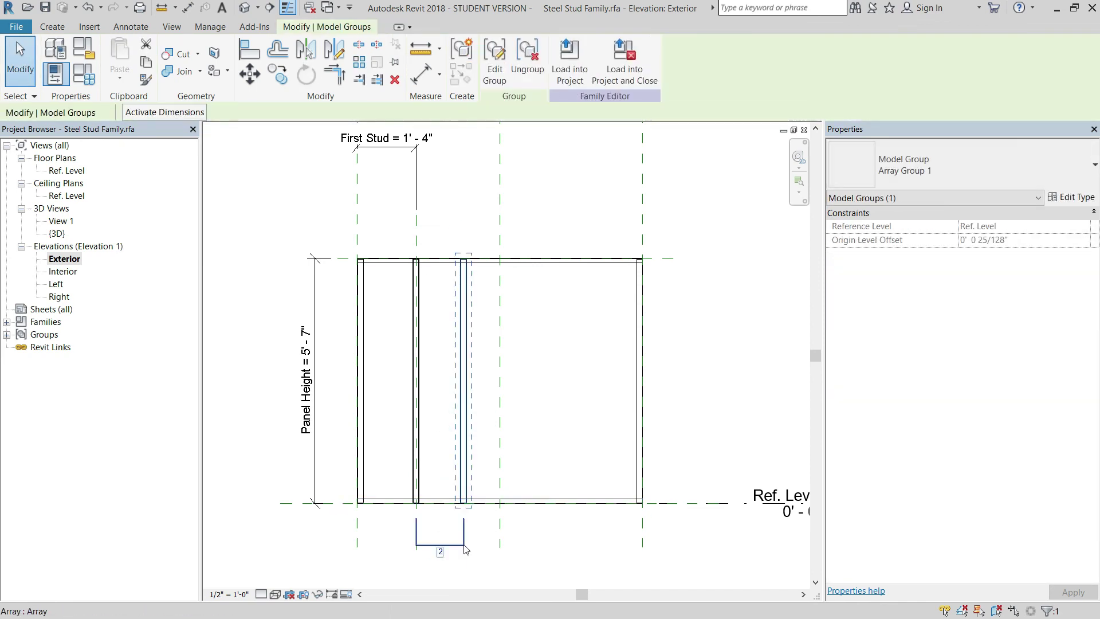
pyautogui.click(442, 533)
pyautogui.click(230, 111)
pyautogui.click(298, 156)
pyautogui.click(447, 205)
# - Dimension from the First Stud reference plane to the second arrayed stud and label the dimension with Stud Spacing
pyautogui.press('d')
pyautogui.press('i')
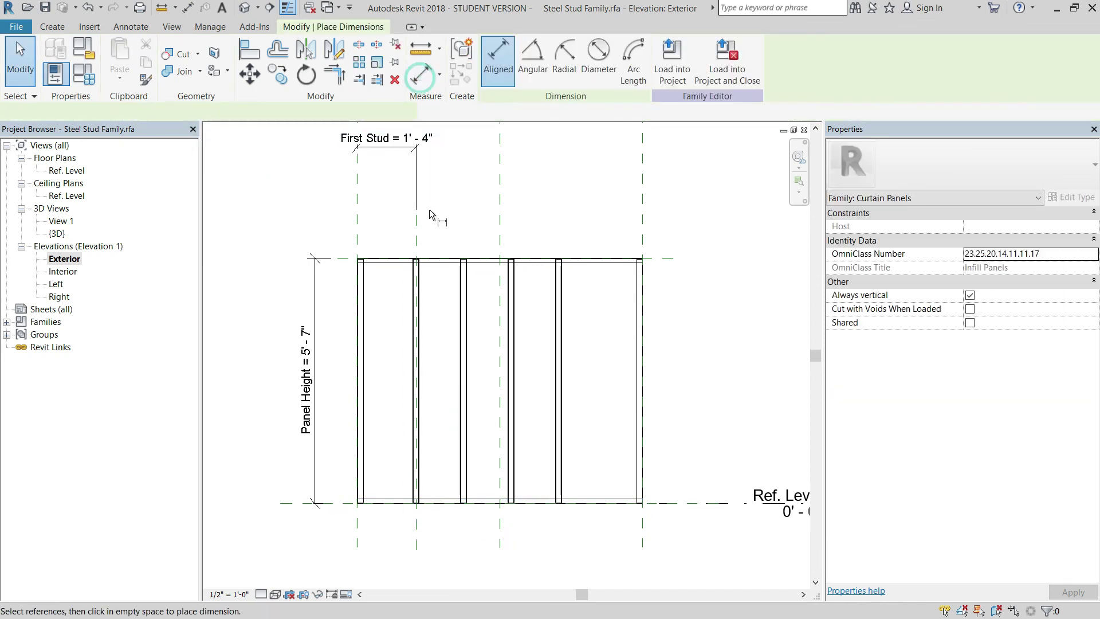
pyautogui.click(417, 212)
pyautogui.click(464, 275)
pyautogui.click(442, 202)
pyautogui.press('Escape')
pyautogui.click(526, 59)
pyautogui.click(526, 127)
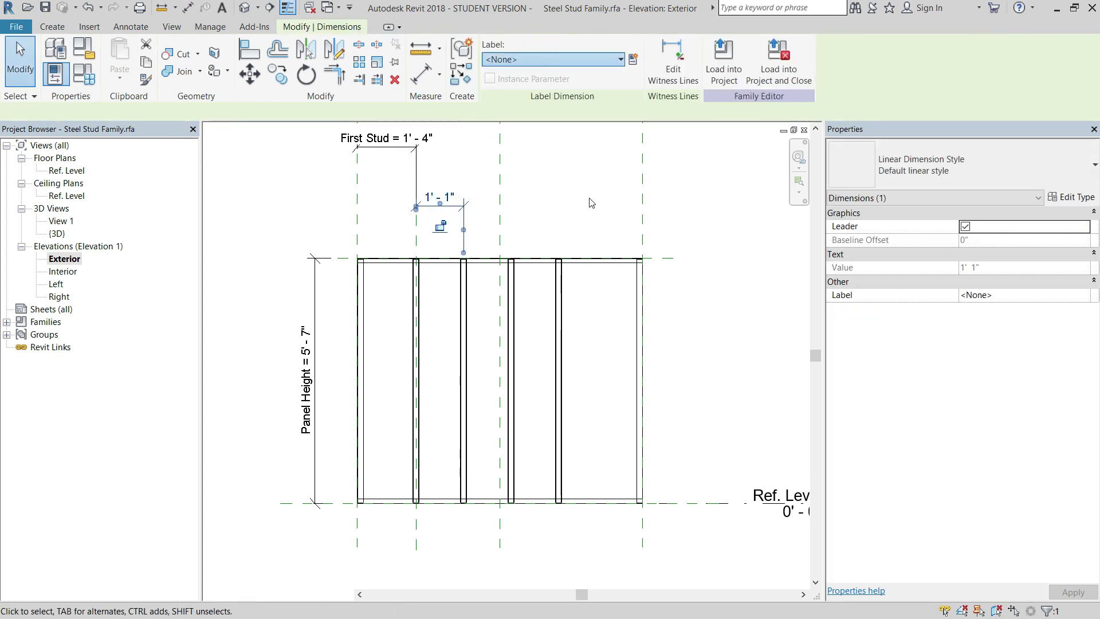
pyautogui.click(769, 229)
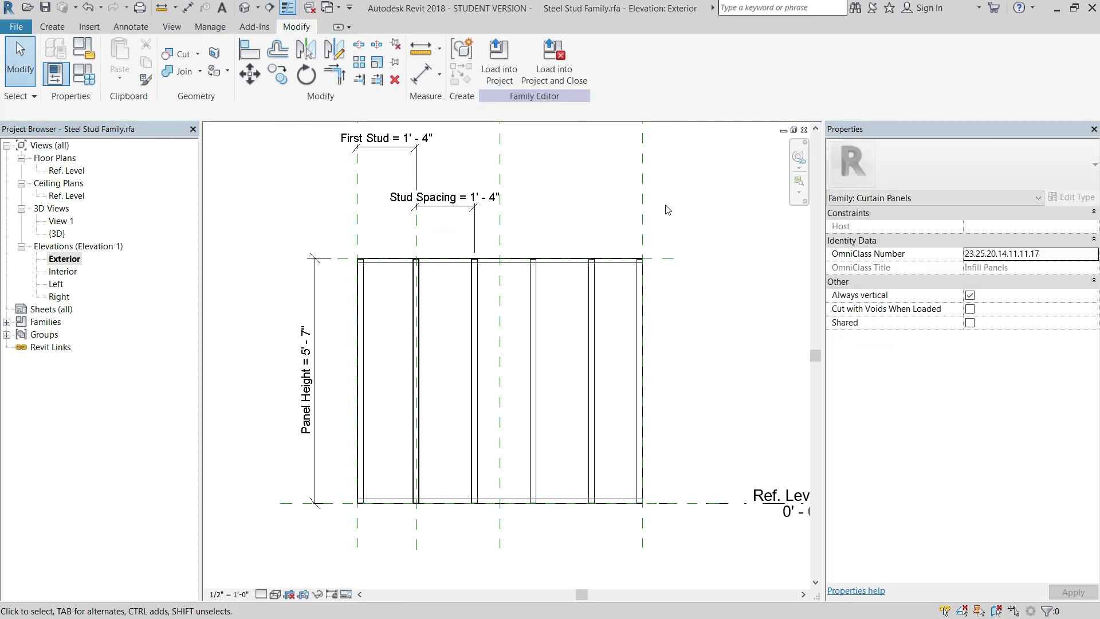
pyautogui.click(475, 486)
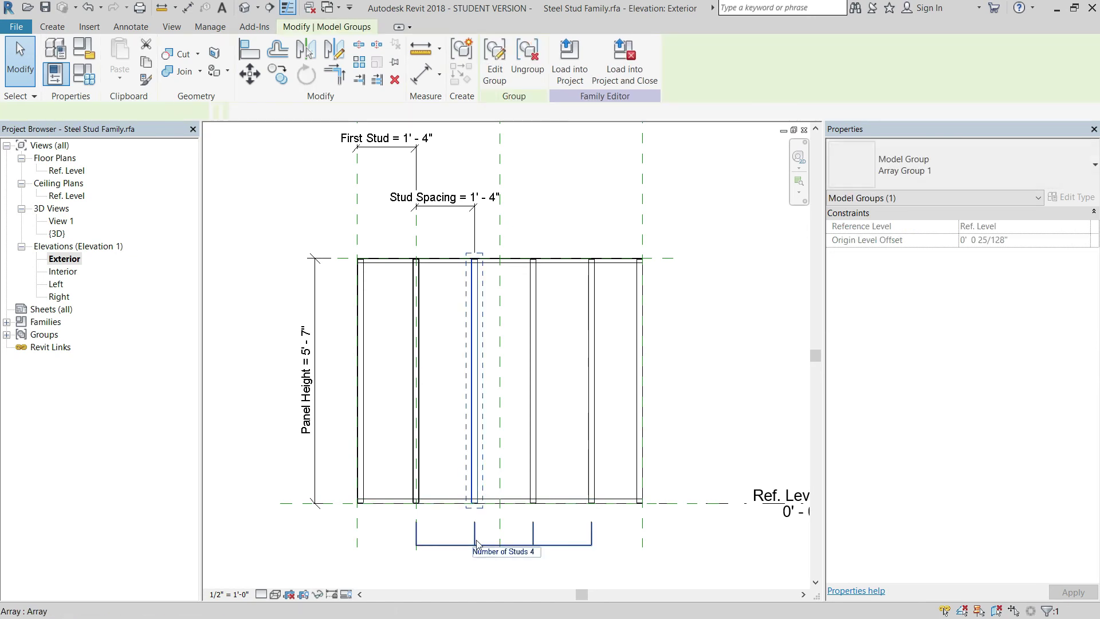
pyautogui.click(560, 314)
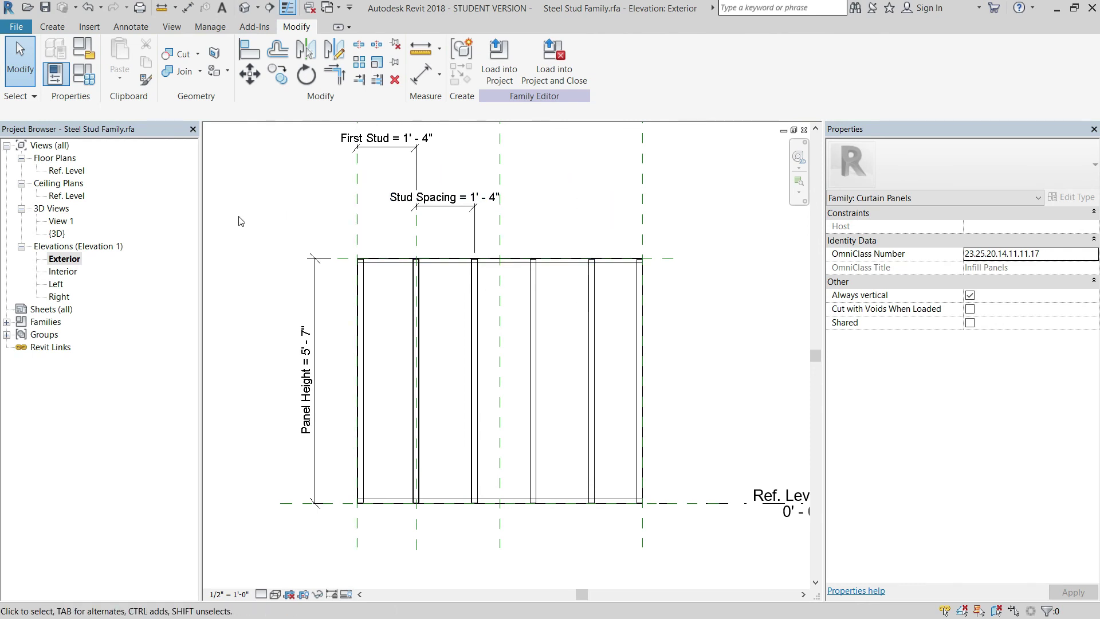
# - In the Ref. Level floor plan, draw two short vertical reference planes about 4 27/32" and 3 21/32" inside the left and right panel ends
pyautogui.doubleClick(67, 171)
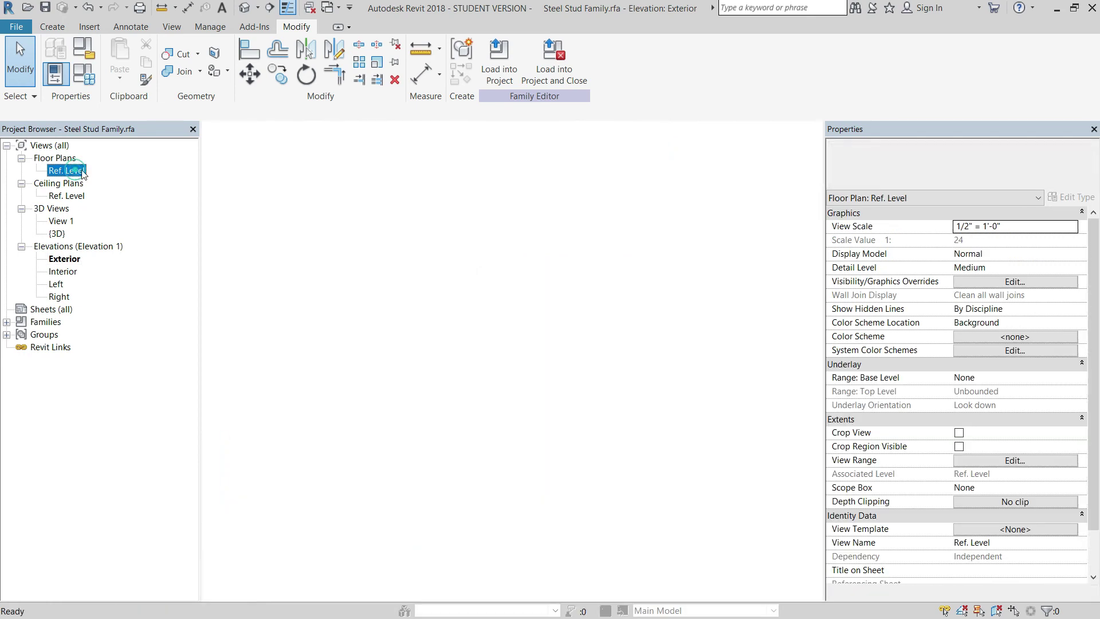
pyautogui.moveTo(532, 348); pyautogui.dragTo(513, 351, button='middle')
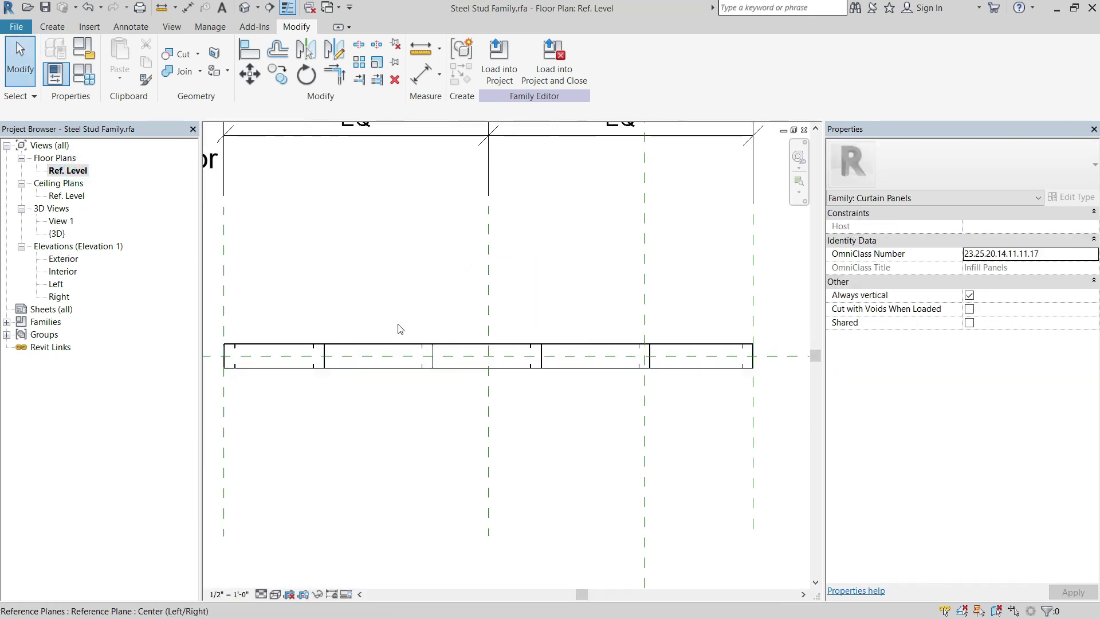
pyautogui.click(50, 27)
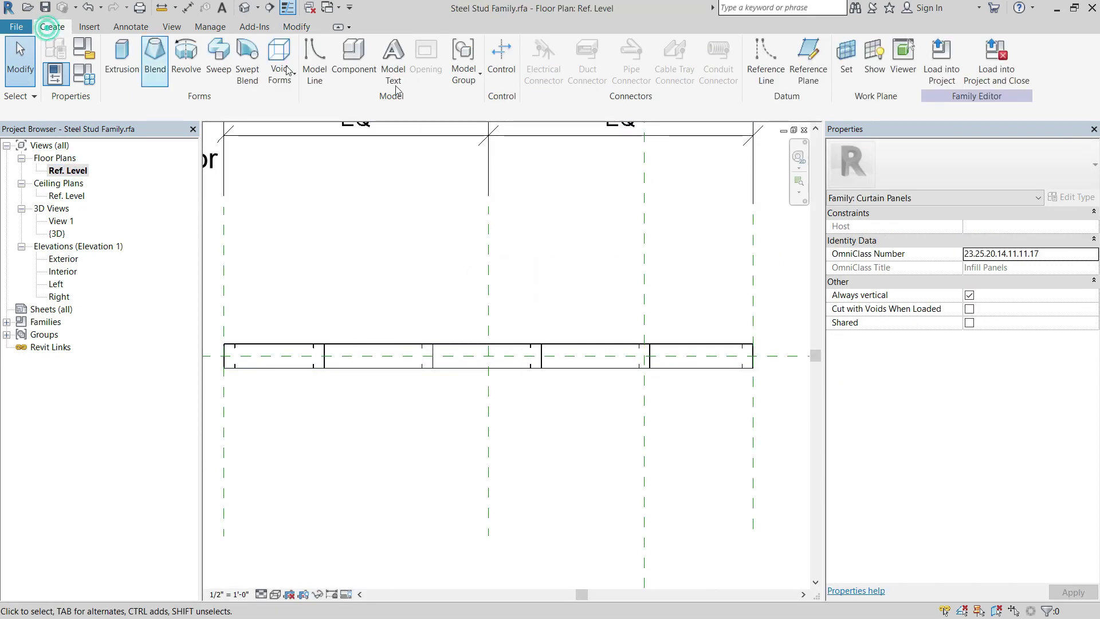
pyautogui.click(808, 57)
pyautogui.click(257, 326)
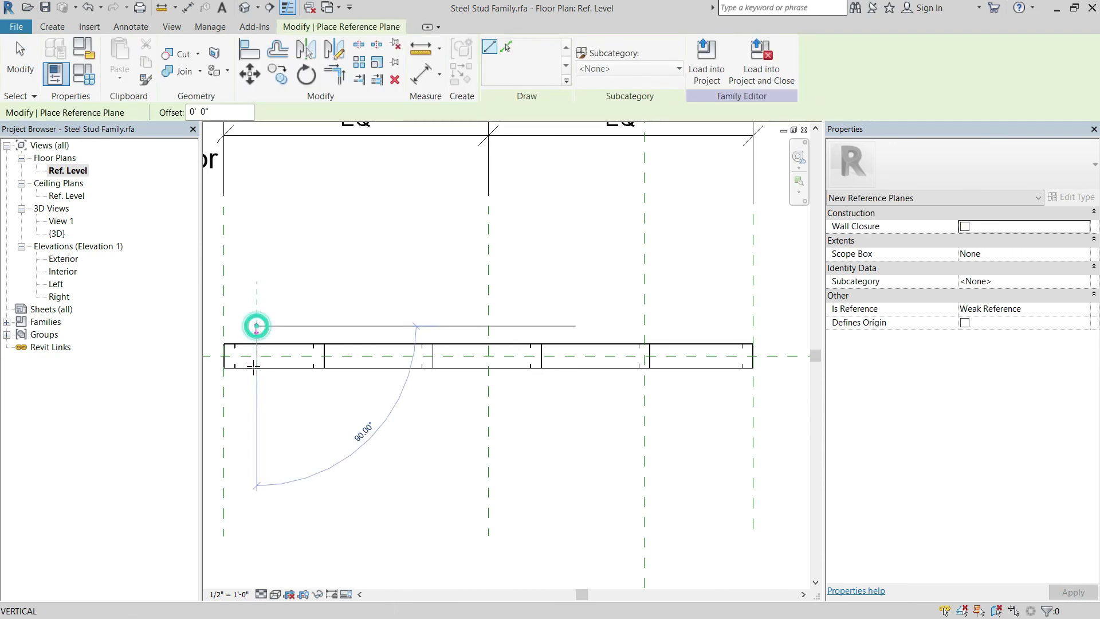
pyautogui.click(257, 404)
pyautogui.click(728, 314)
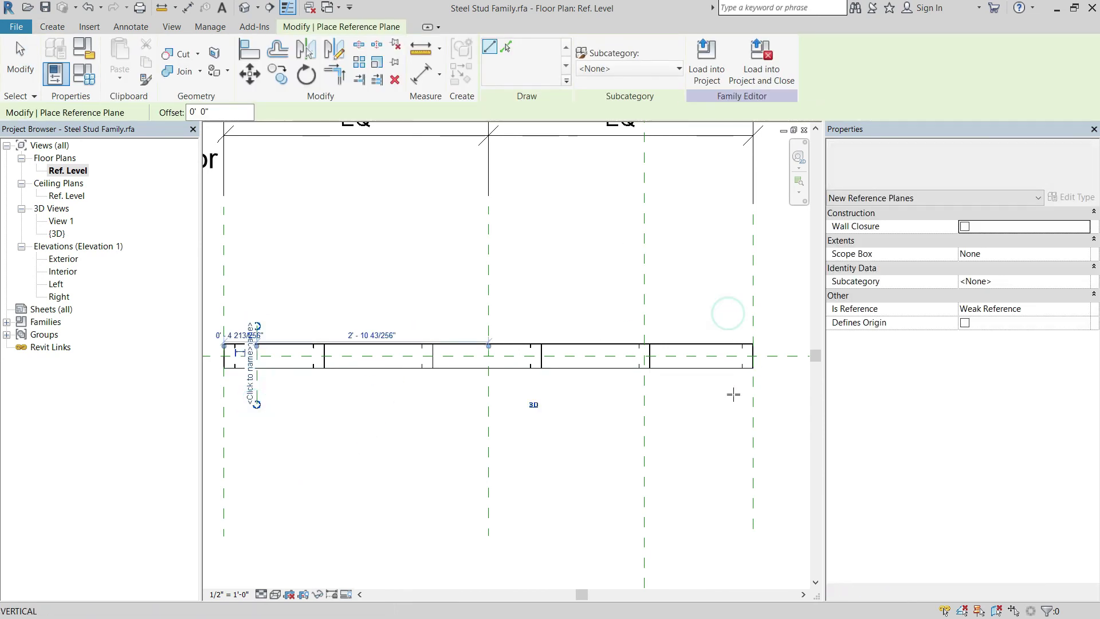
pyautogui.click(728, 404)
pyautogui.press('Escape')
pyautogui.press('Escape')
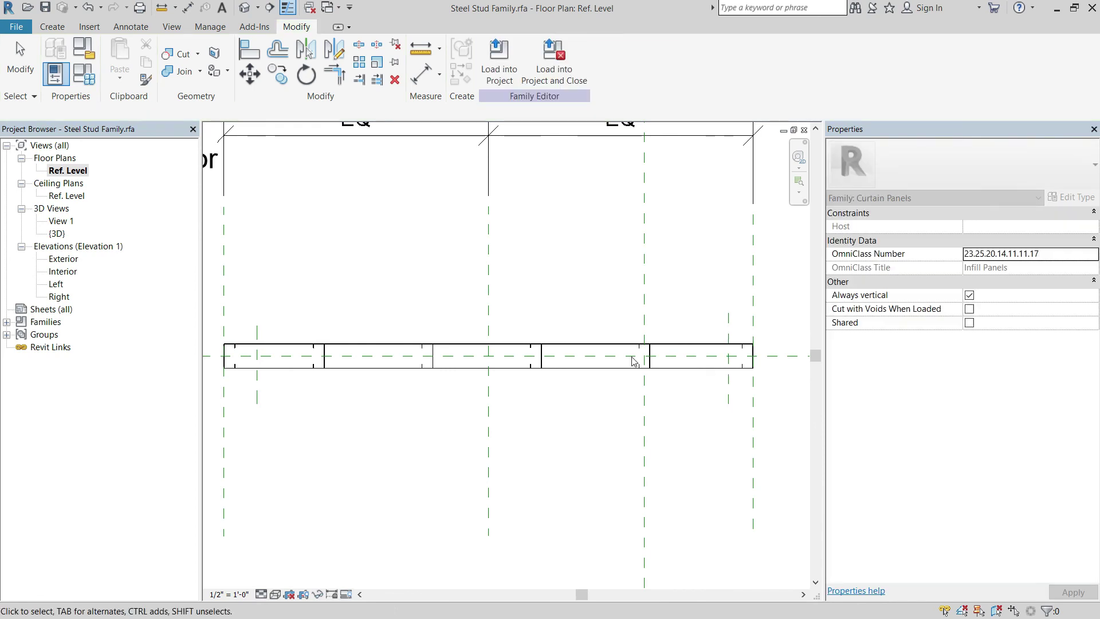
# - In the Exterior elevation, dimension each new reference plane to its nearest panel end plane
pyautogui.doubleClick(64, 261)
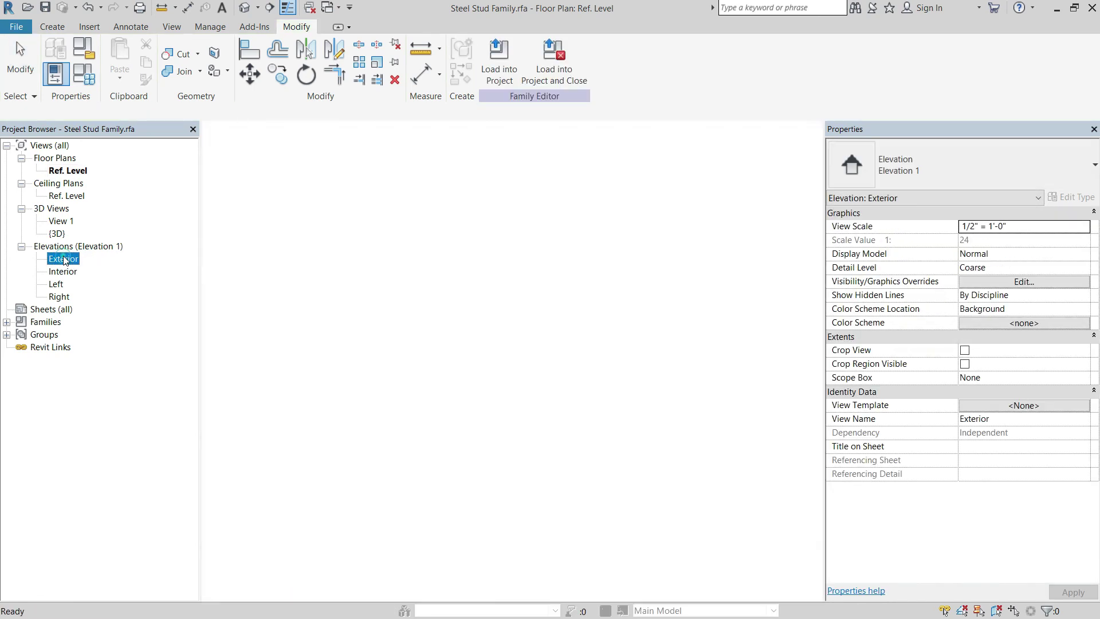
pyautogui.scroll(1, 480, 233)
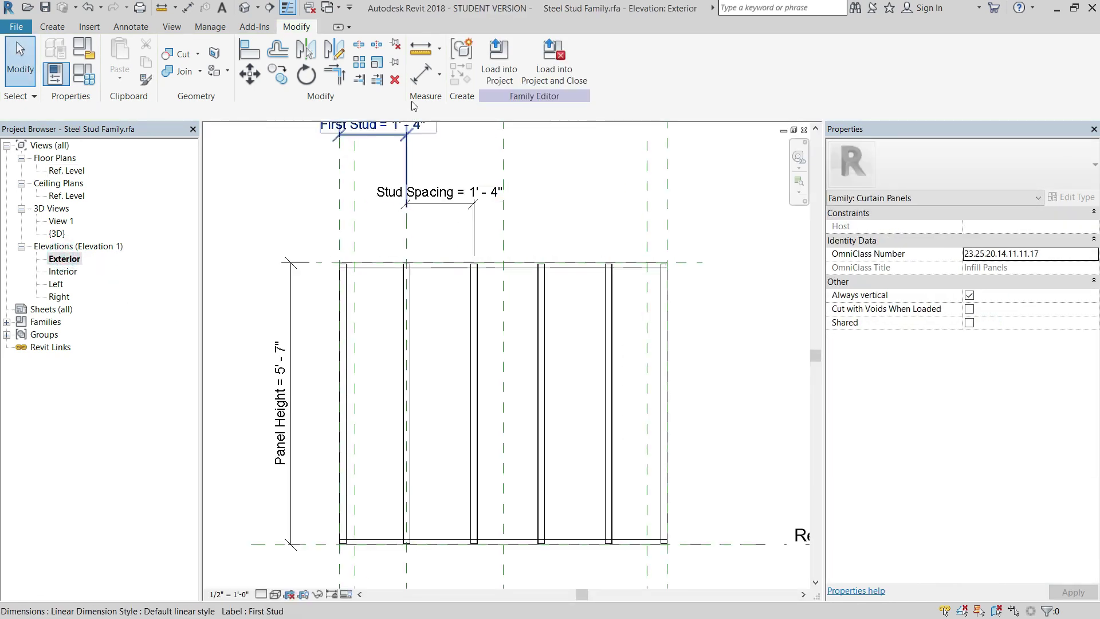
pyautogui.click(416, 79)
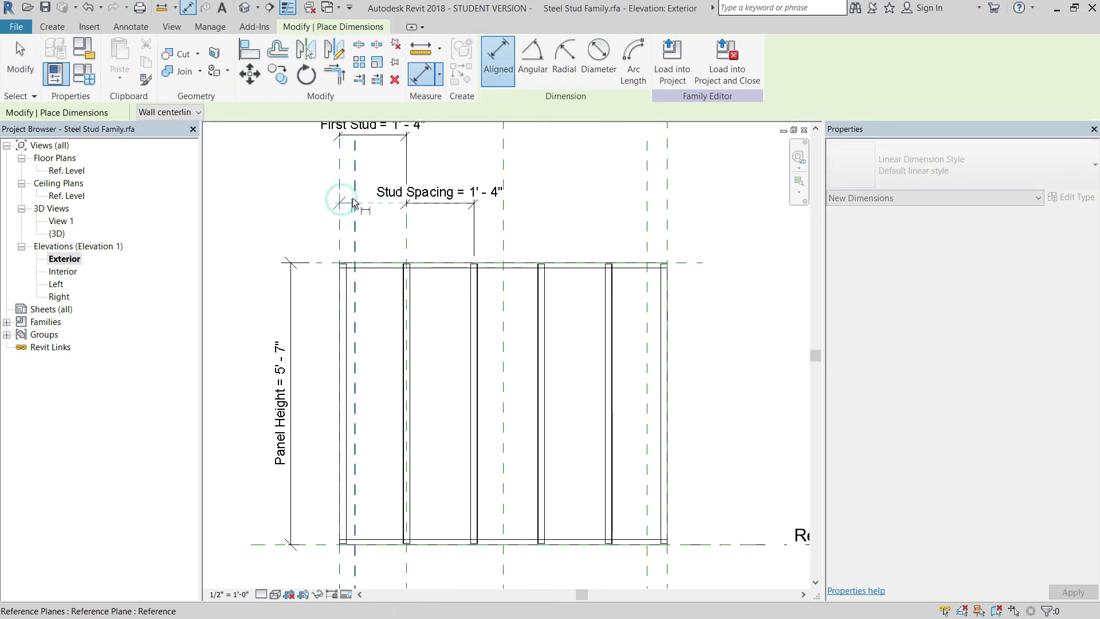
pyautogui.click(353, 197)
pyautogui.click(369, 215)
pyautogui.click(668, 228)
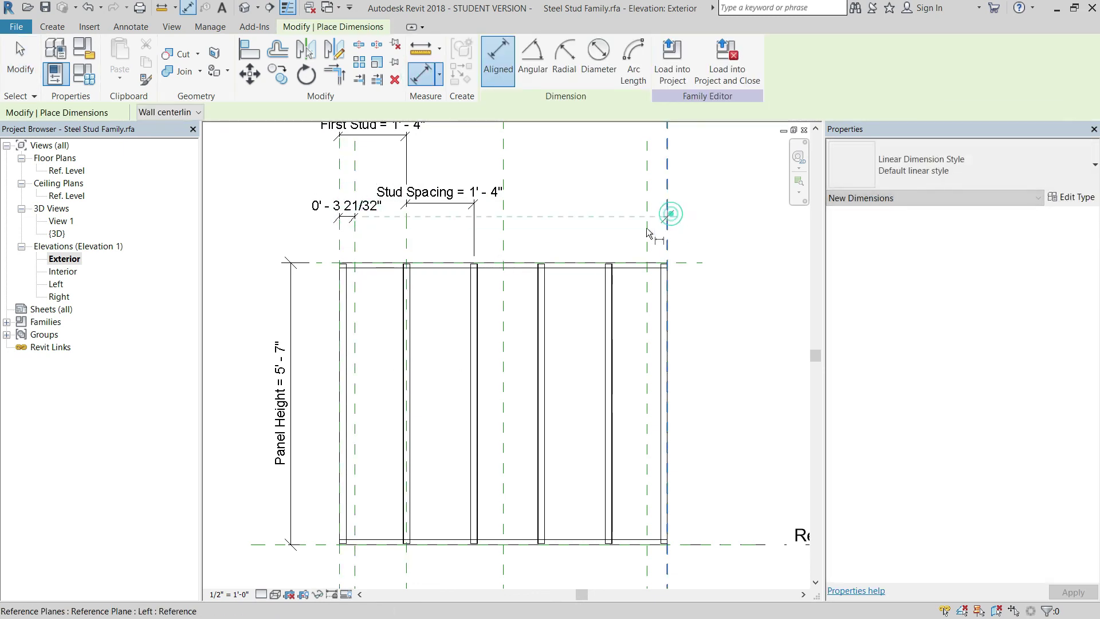
pyautogui.click(646, 228)
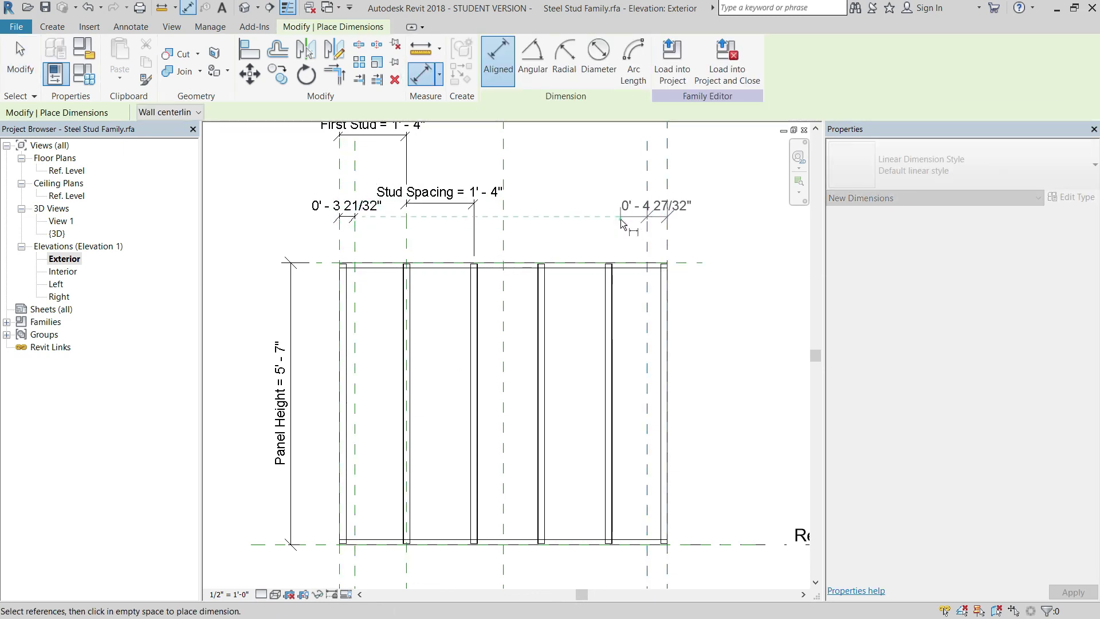
pyautogui.click(621, 218)
pyautogui.press('Escape')
pyautogui.press('Escape')
# - Label the dimension at the left panel end with a new instance length parameter named LS
pyautogui.click(361, 213)
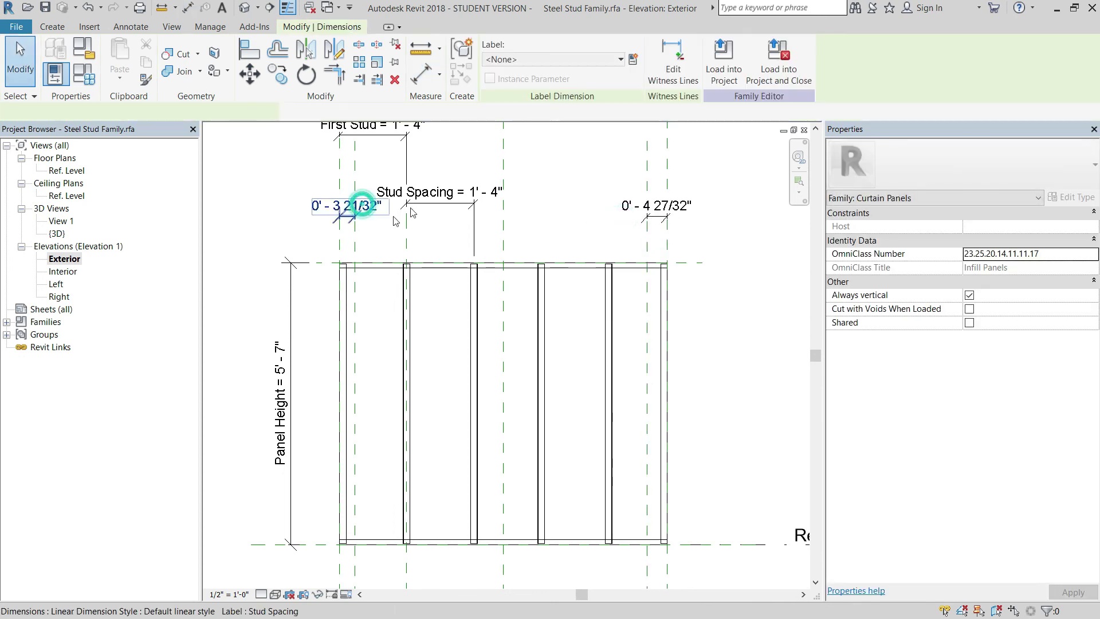
pyautogui.click(602, 60)
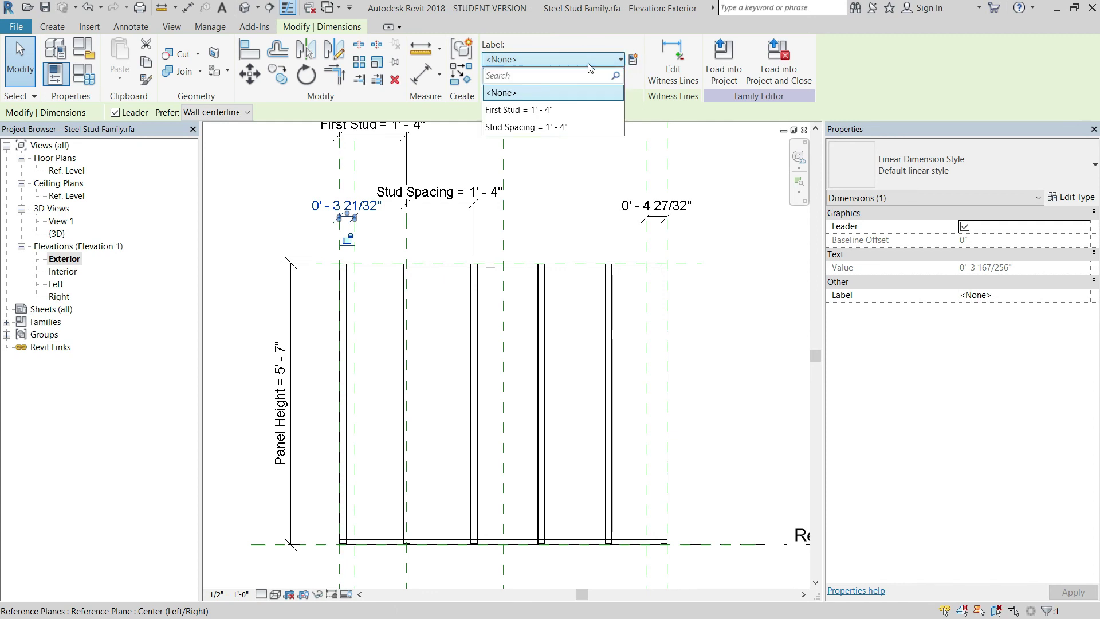
pyautogui.click(634, 60)
pyautogui.click(635, 60)
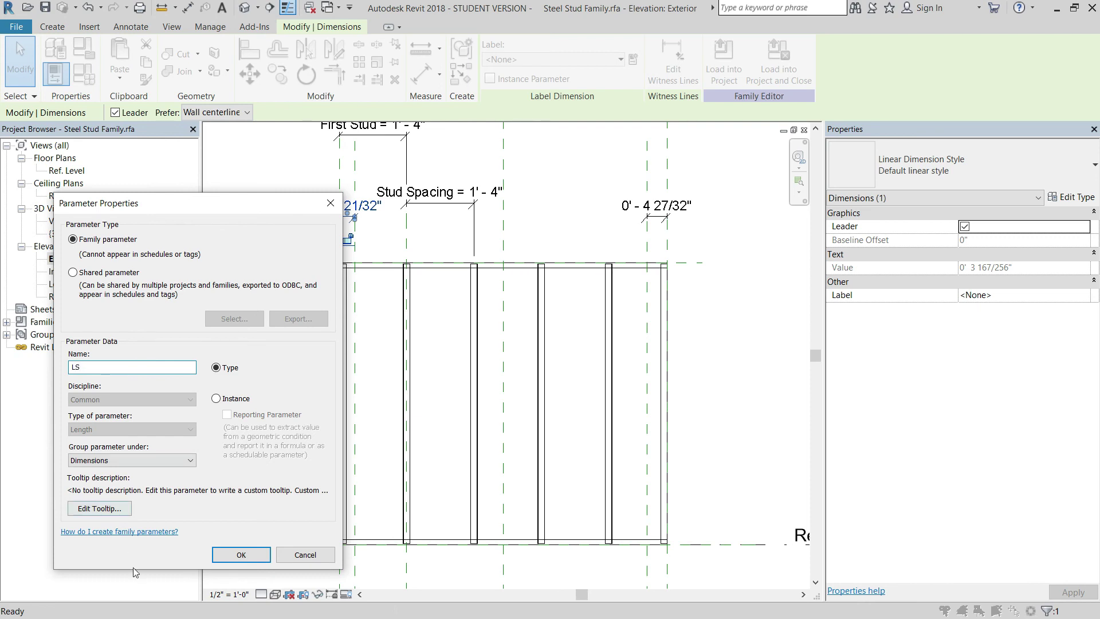
pyautogui.click(216, 399)
pyautogui.click(241, 555)
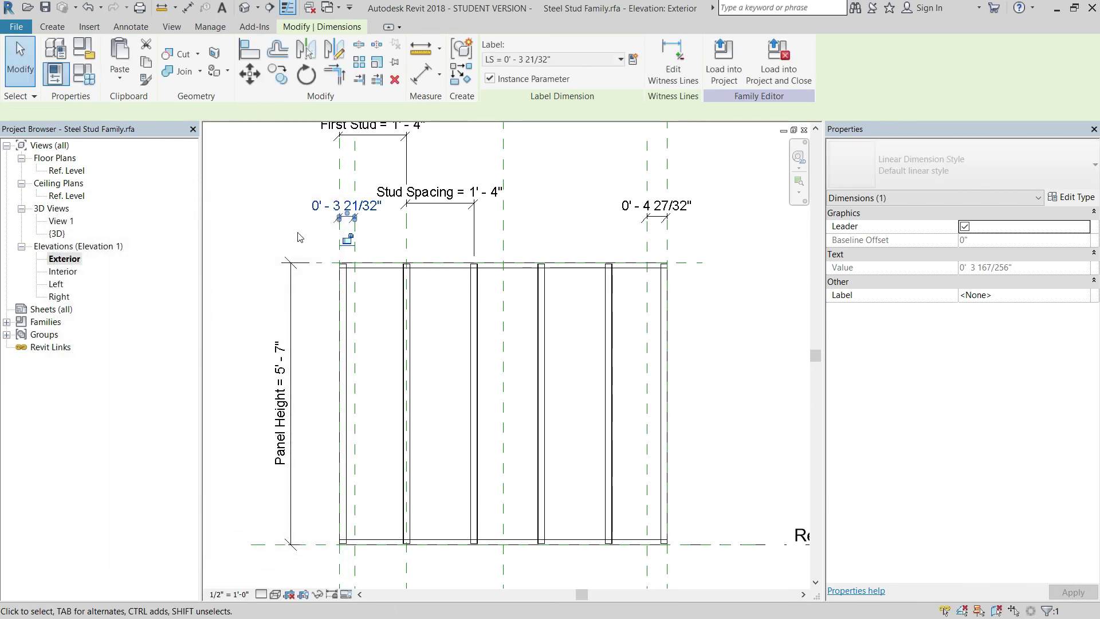
pyautogui.scroll(2, 373, 210)
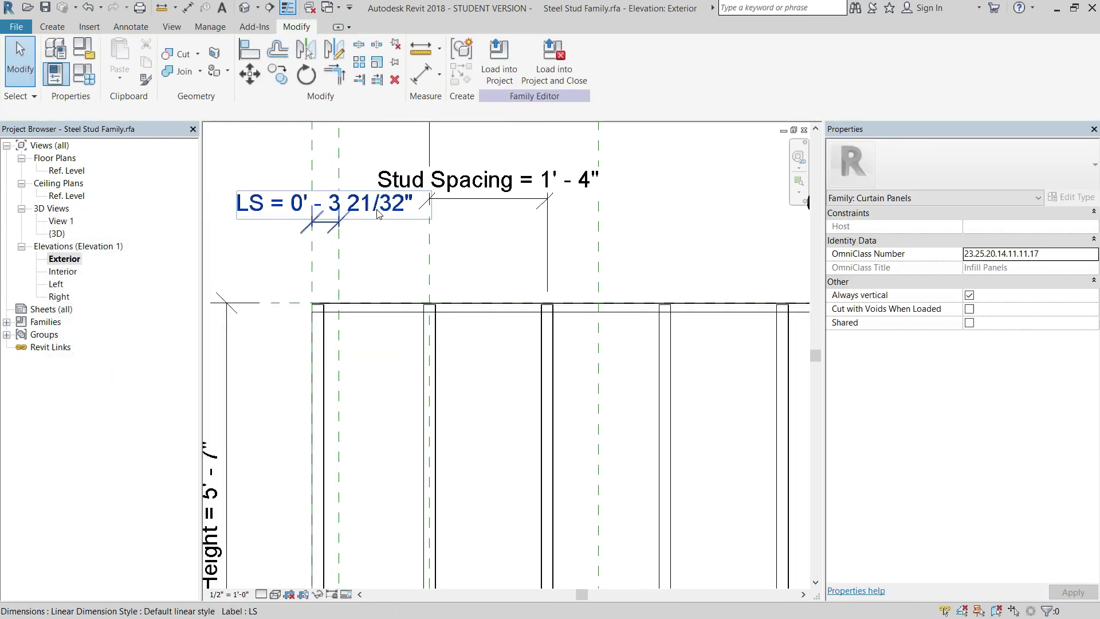
pyautogui.click(331, 215)
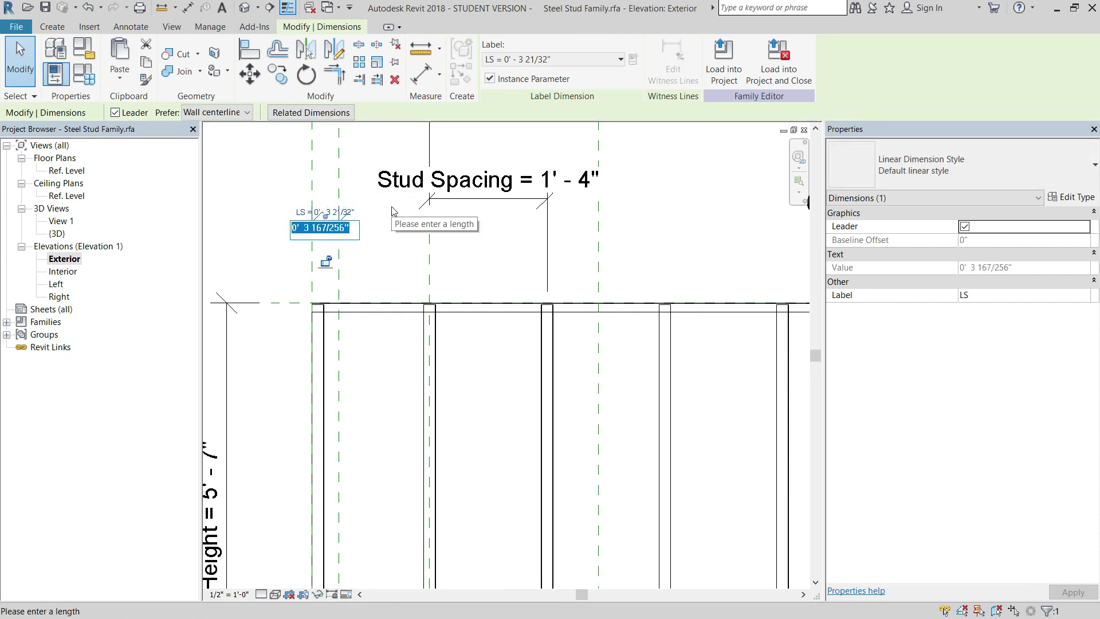
pyautogui.click(680, 228)
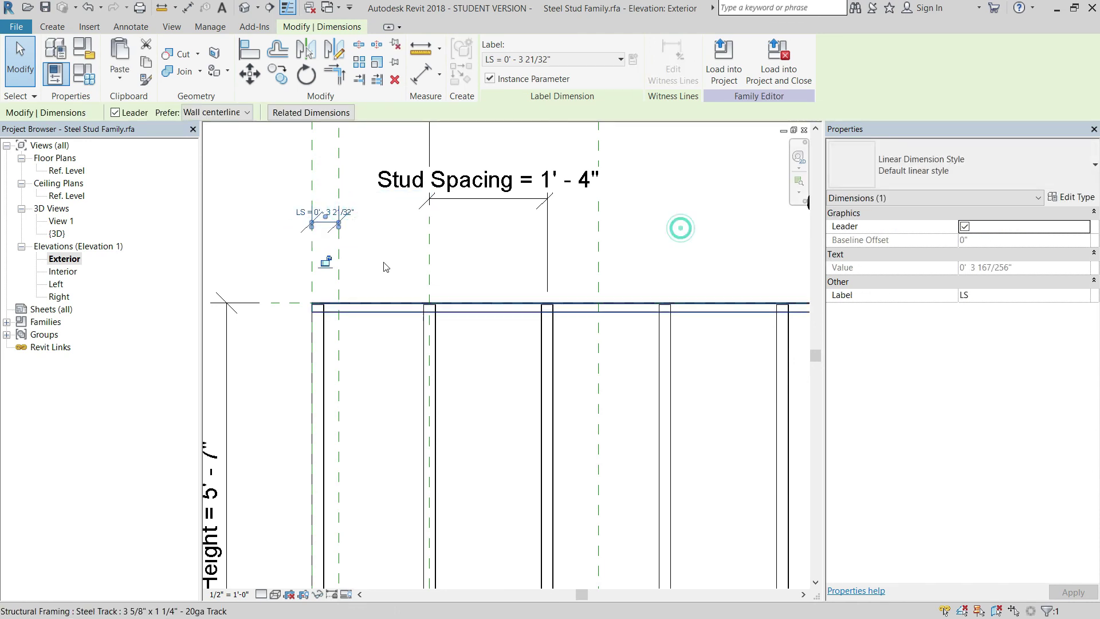
# - Label the dimension at the right panel end with a new instance length parameter named RS
pyautogui.scroll(-2, 562, 295)
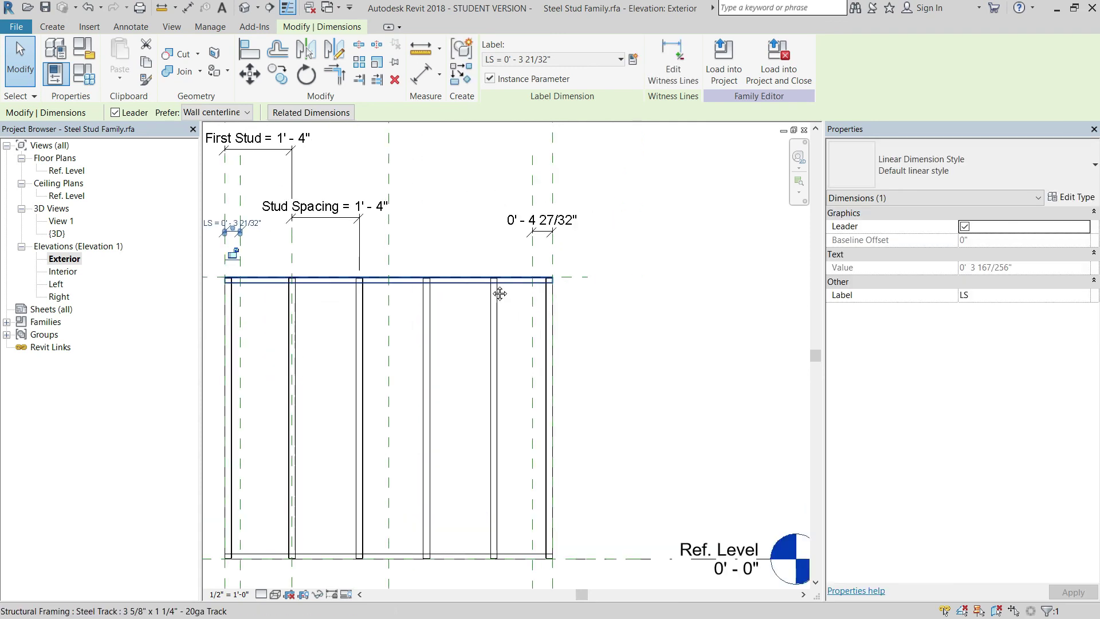
pyautogui.click(591, 249)
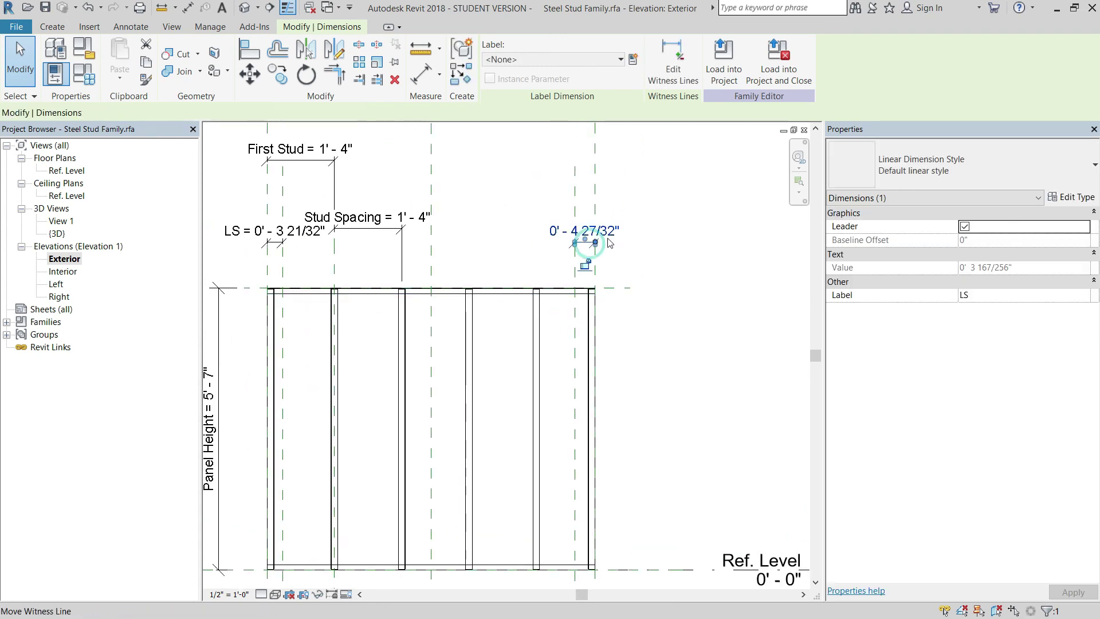
pyautogui.click(581, 60)
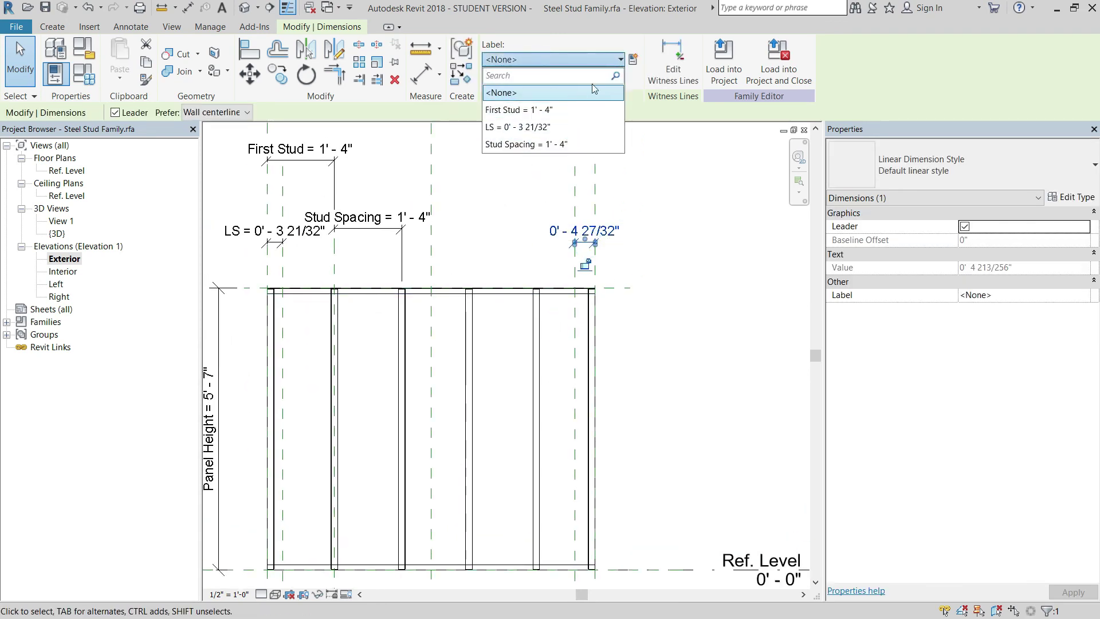
pyautogui.click(655, 175)
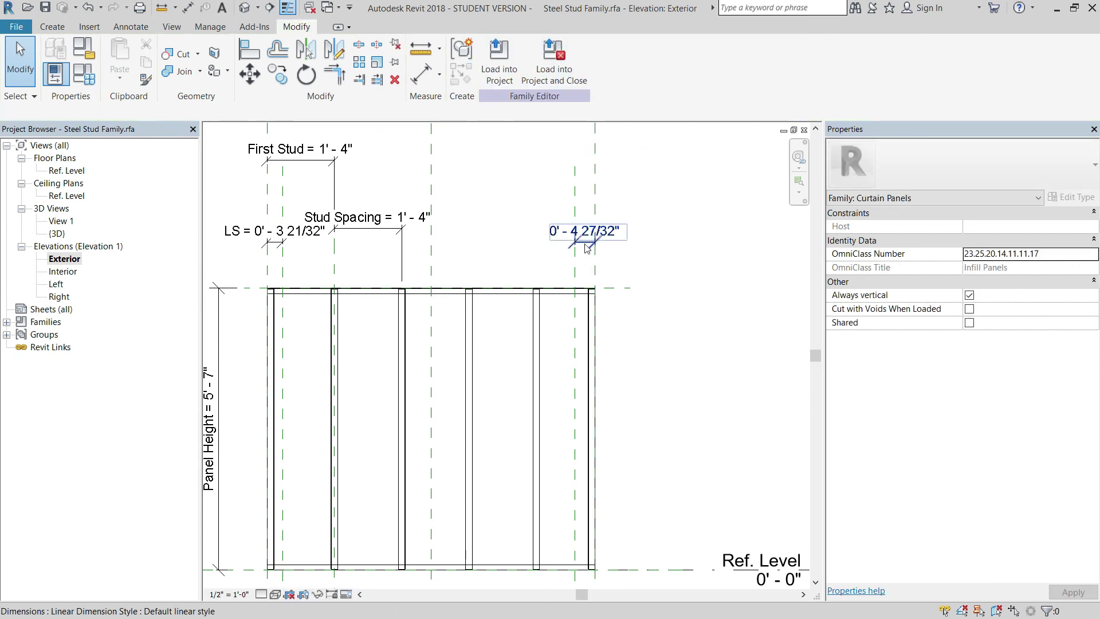
pyautogui.click(633, 59)
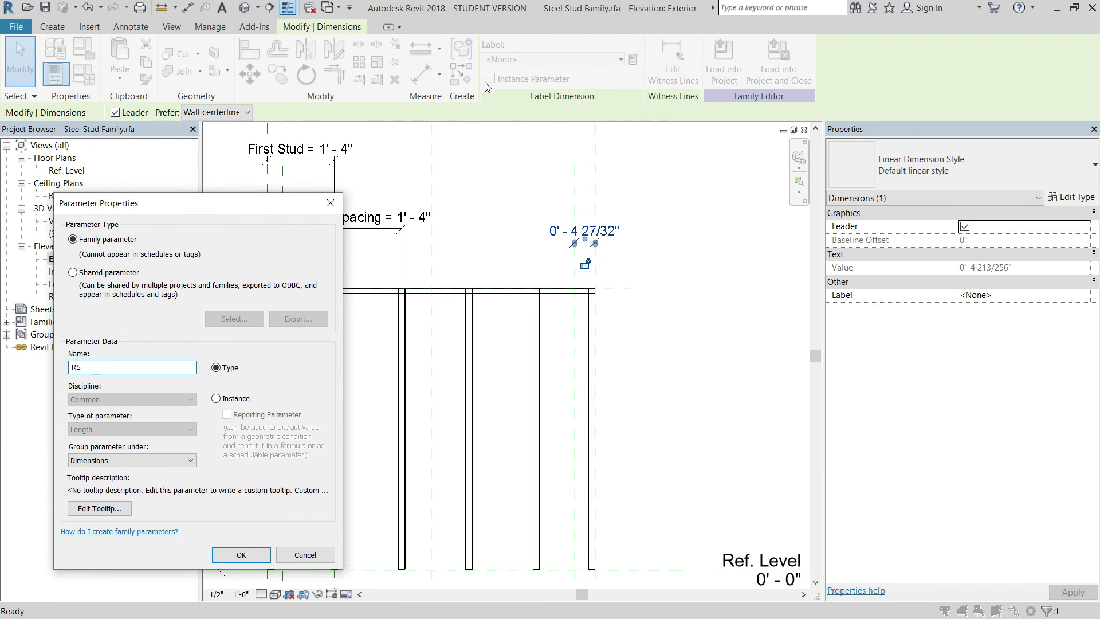
pyautogui.click(219, 401)
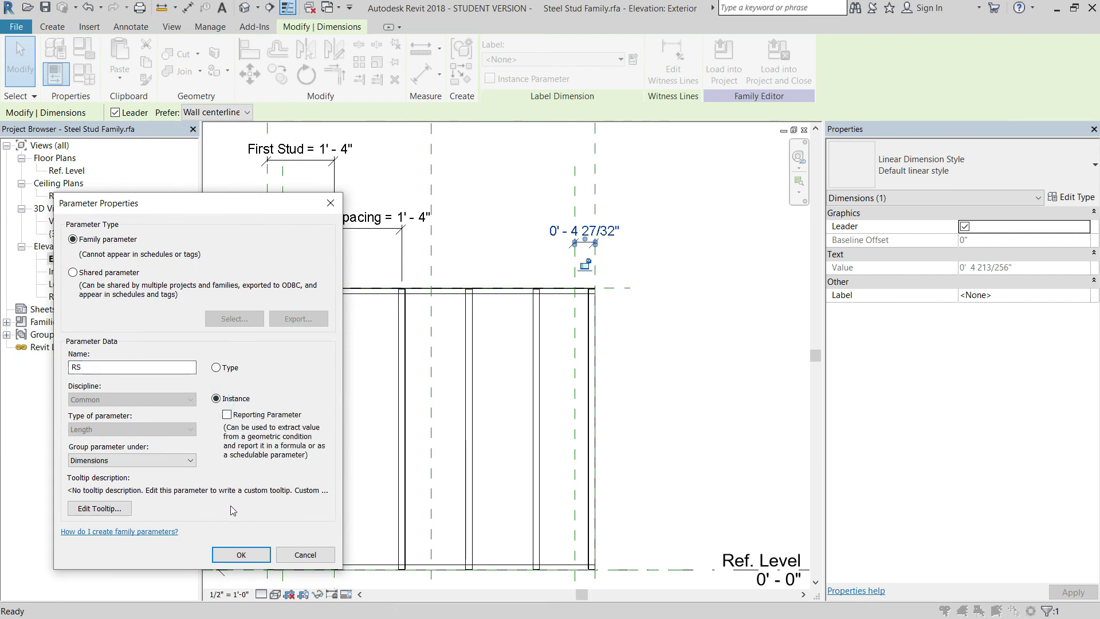
pyautogui.click(241, 554)
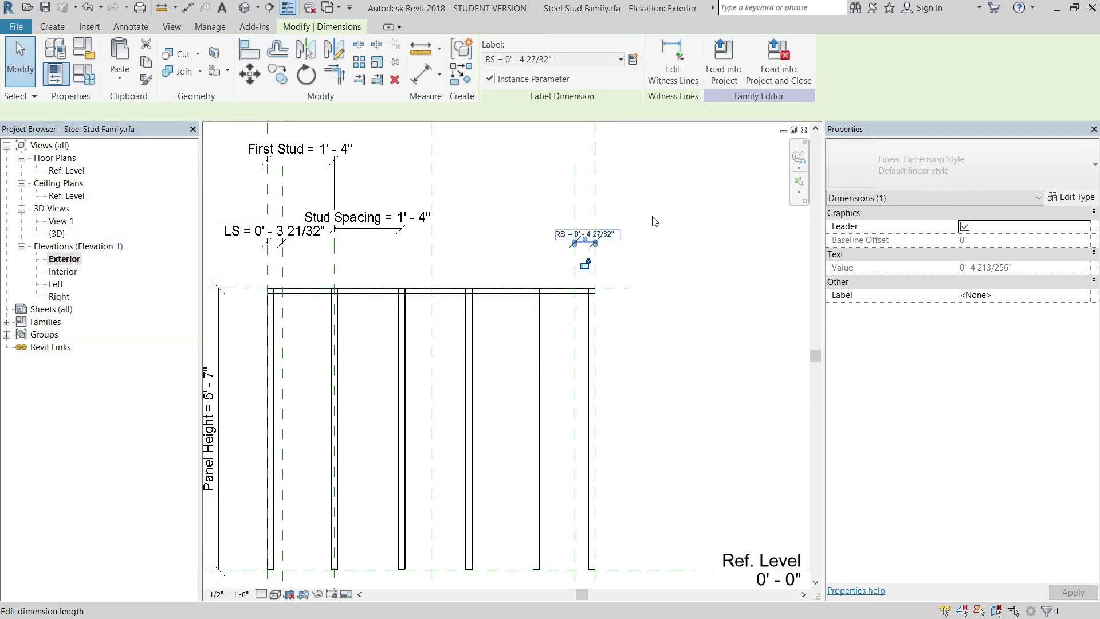
# - Set the RS dimension at the right panel end to 1.625"
pyautogui.scroll(1, 664, 232)
pyautogui.click(564, 241)
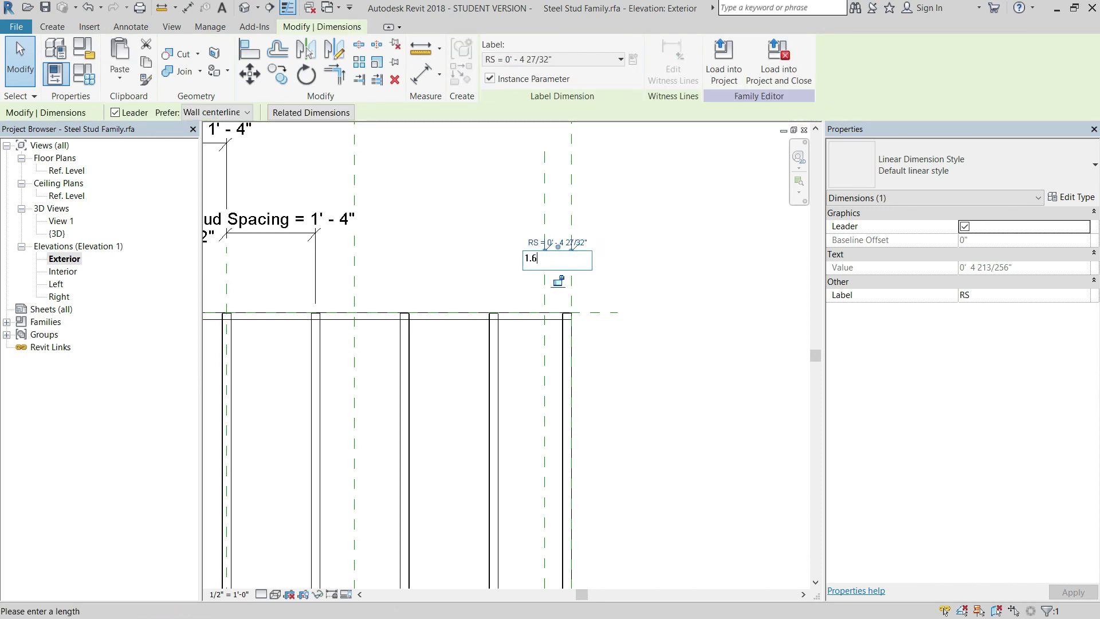
pyautogui.write('1.625"')
pyautogui.press('Return')
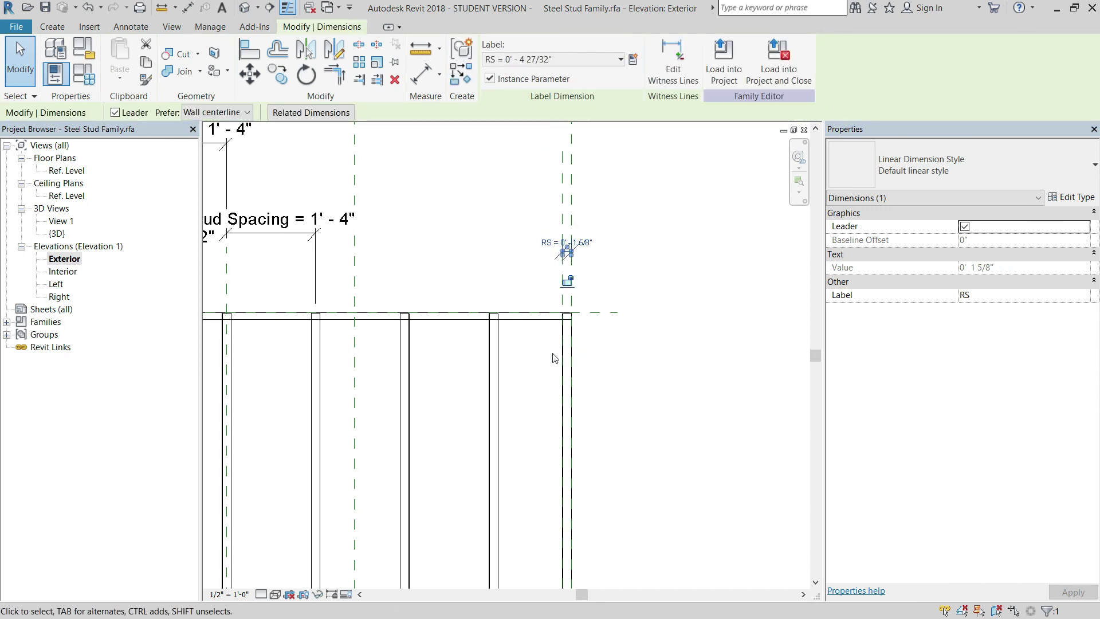
# - Move the RS reference plane inward until it sits about 5" from the right panel end
pyautogui.moveTo(618, 322); pyautogui.dragTo(648, 298, button='middle')
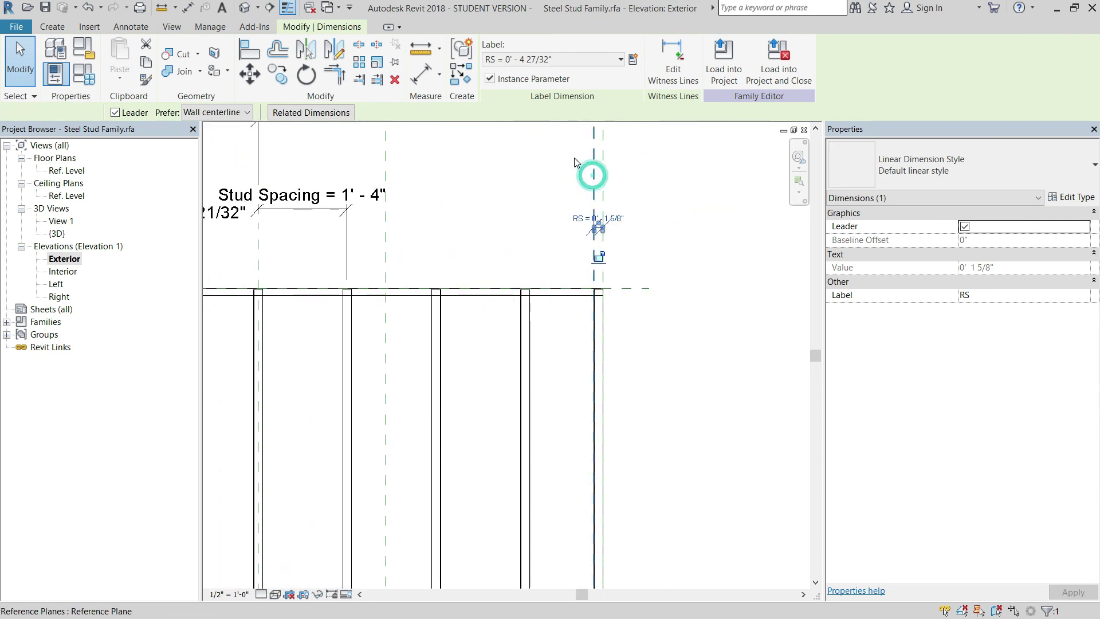
pyautogui.click(590, 172)
pyautogui.moveTo(589, 172); pyautogui.dragTo(600, 205, button='middle')
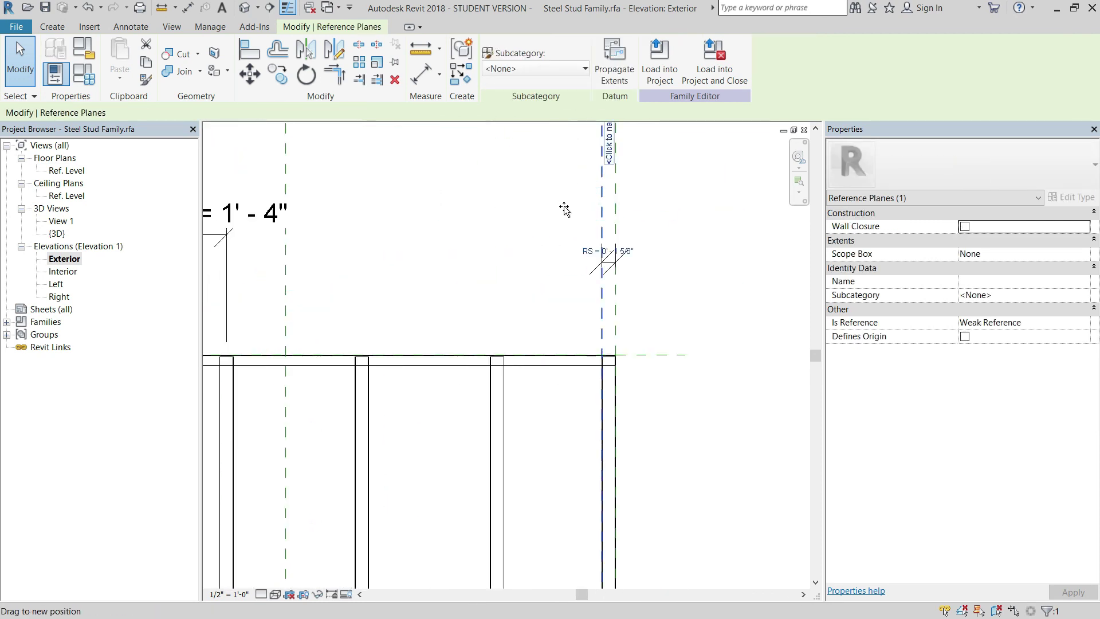
pyautogui.moveTo(572, 208); pyautogui.dragTo(574, 207)
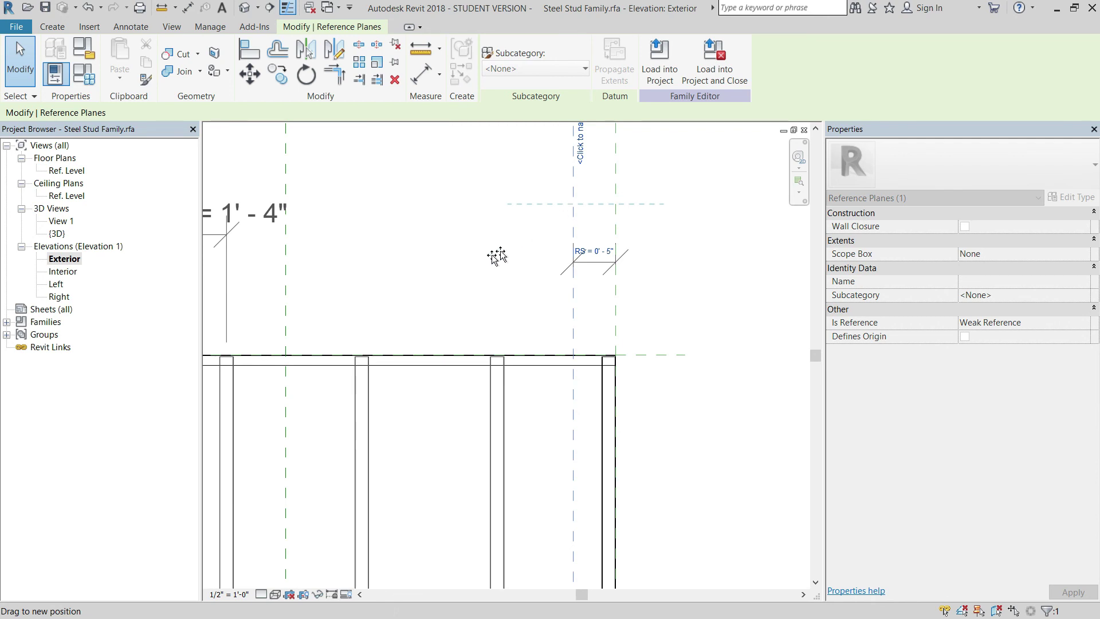
pyautogui.click(497, 256)
pyautogui.scroll(-3, 404, 333)
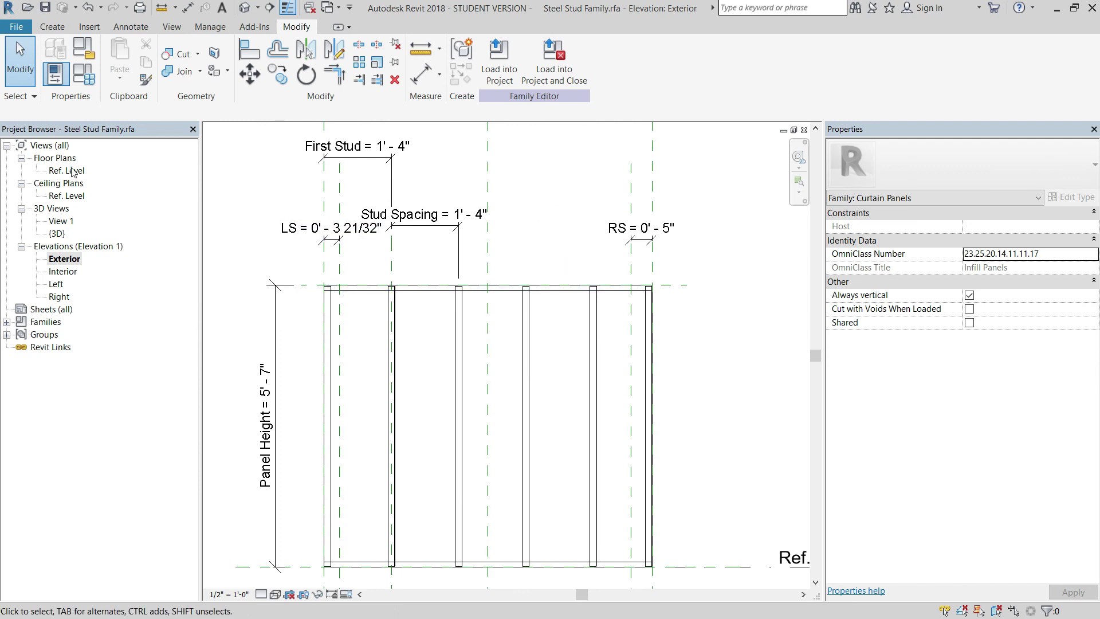
# - In the Ref. Level floor plan, place a 3 5/8" x 1 5/8" - 20ga stud on the work plane just above the left short reference plane
pyautogui.doubleClick(66, 171)
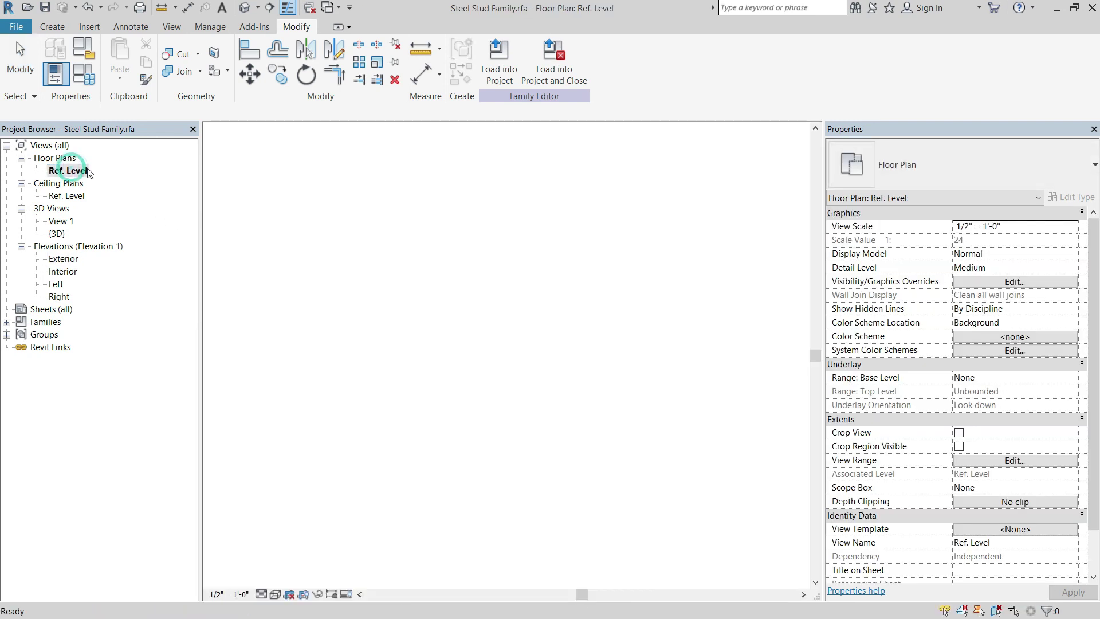
pyautogui.click(55, 27)
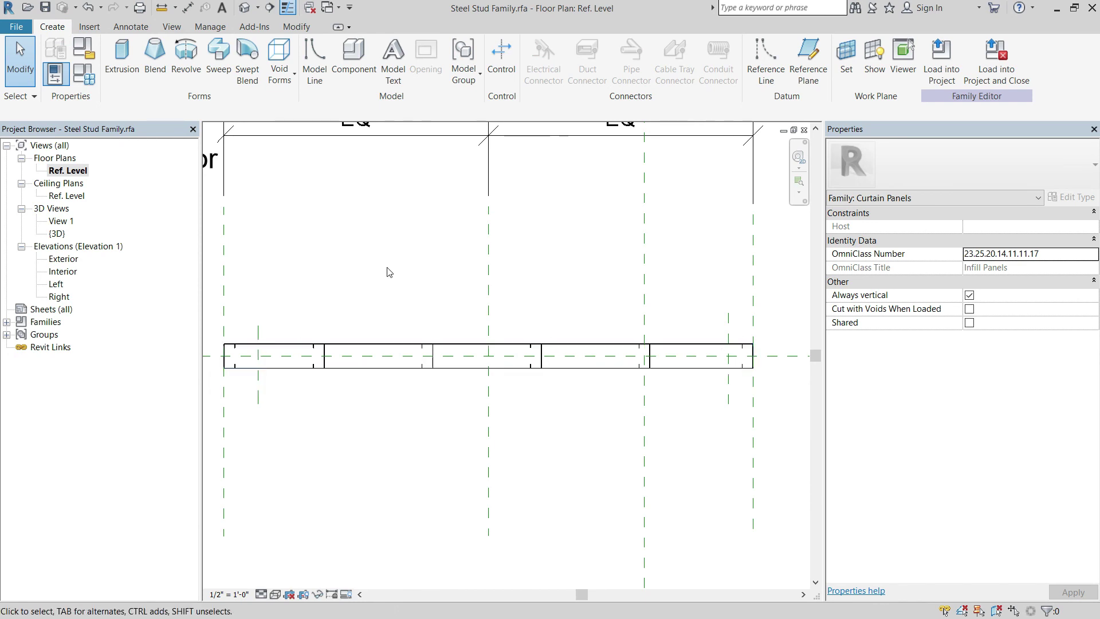
pyautogui.click(354, 57)
pyautogui.click(600, 76)
pyautogui.scroll(2, 263, 315)
pyautogui.click(262, 316)
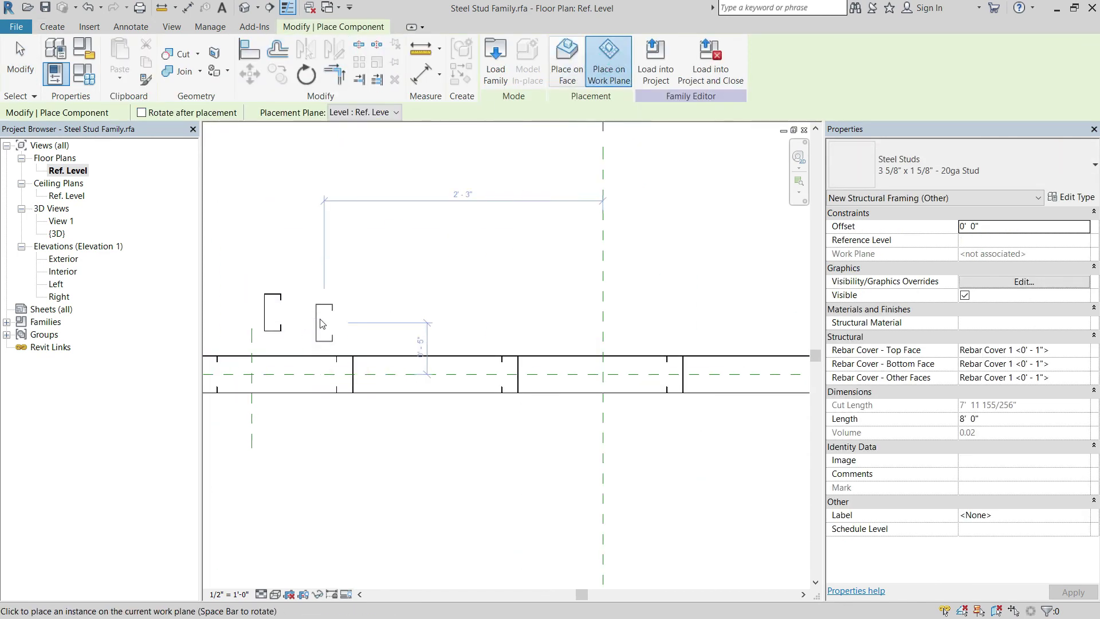
pyautogui.press('Escape')
# - Align the new left stud to the left short reference plane and to the panel's horizontal centre plane
pyautogui.click(260, 313)
pyautogui.click(277, 374)
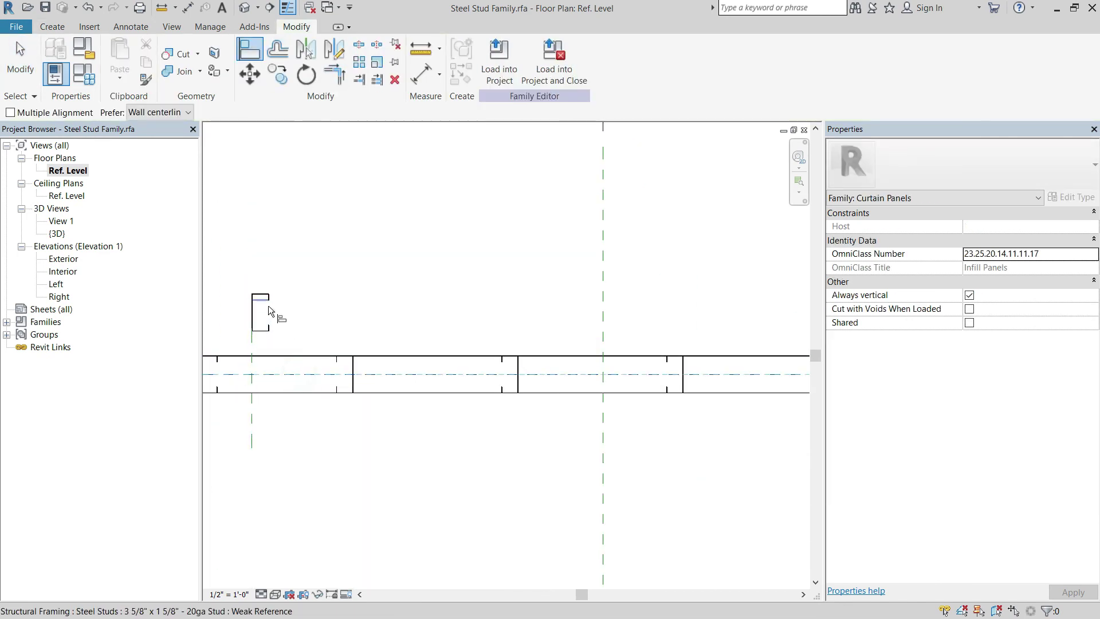
pyautogui.click(277, 314)
pyautogui.scroll(-2, 422, 413)
pyautogui.press('Escape')
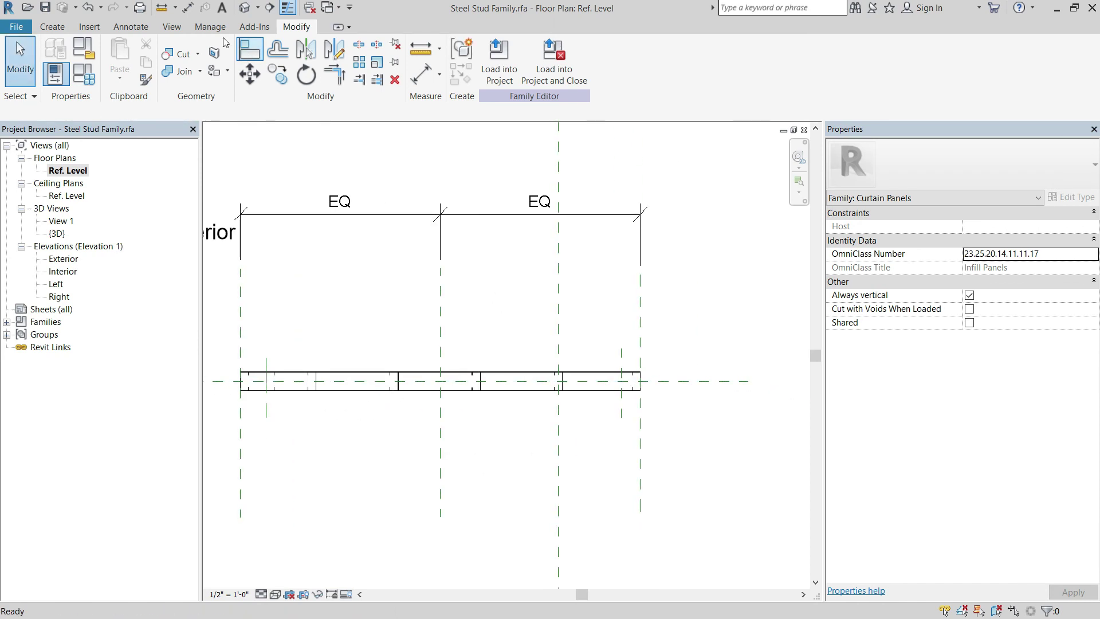
pyautogui.click(52, 26)
pyautogui.click(354, 57)
pyautogui.click(609, 63)
pyautogui.scroll(2, 599, 372)
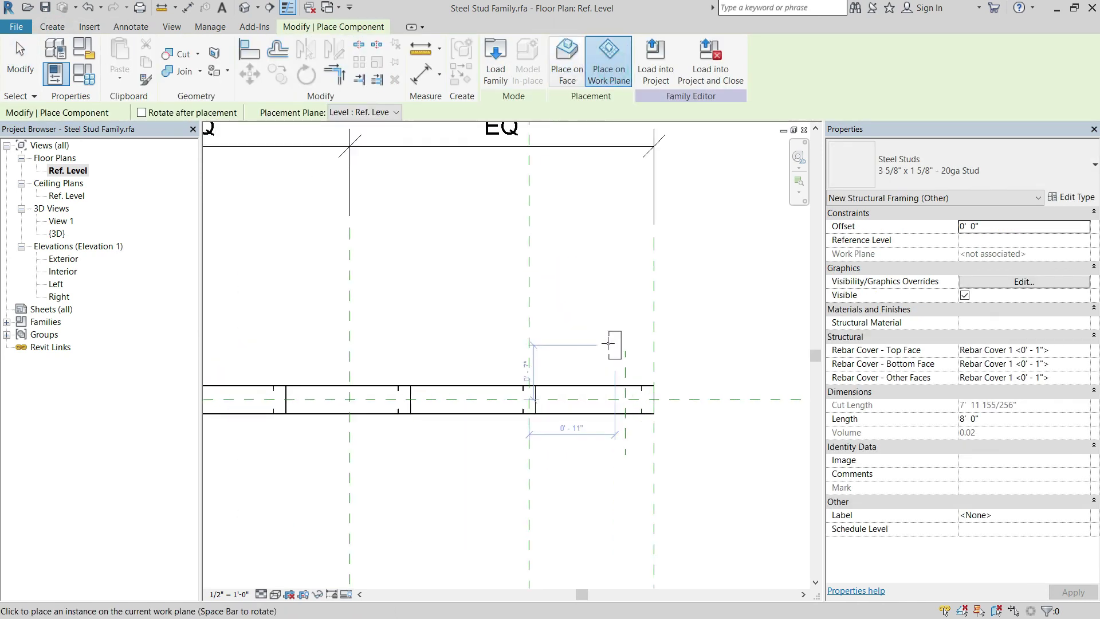
pyautogui.press('Escape')
# - Place a second 20ga stud on the work plane near the right short reference plane, with its open side facing the panel's middle
pyautogui.click(52, 27)
pyautogui.click(353, 57)
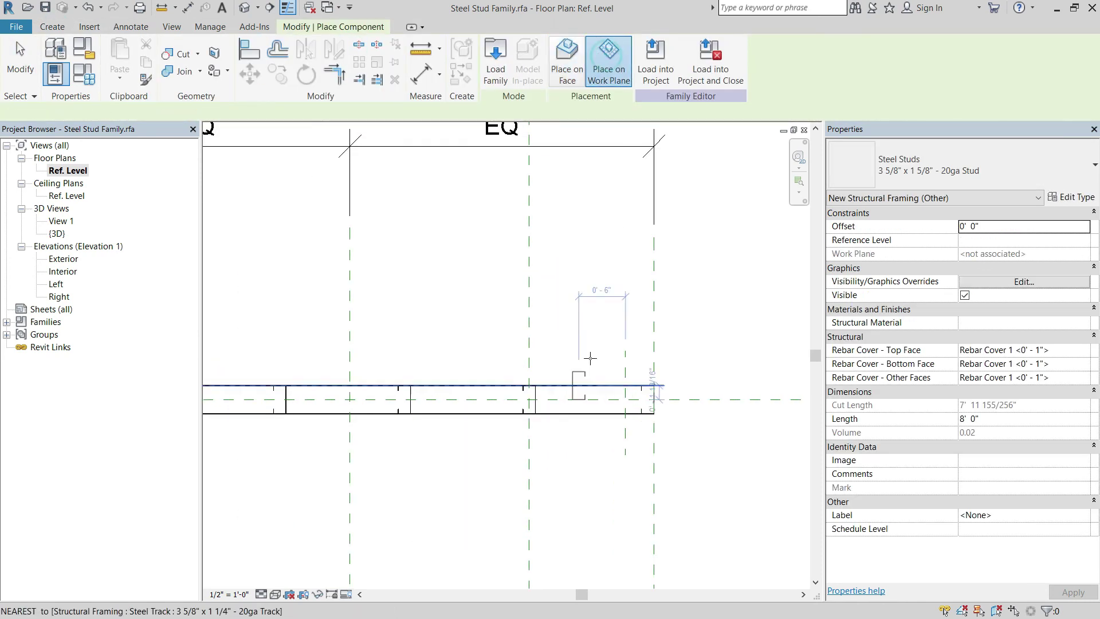
pyautogui.click(614, 345)
pyautogui.press('Escape')
# - Align the second stud to the right short reference plane and to the panel's horizontal centre plane
pyautogui.press('a')
pyautogui.press('l')
pyautogui.scroll(1, 632, 387)
pyautogui.click(625, 390)
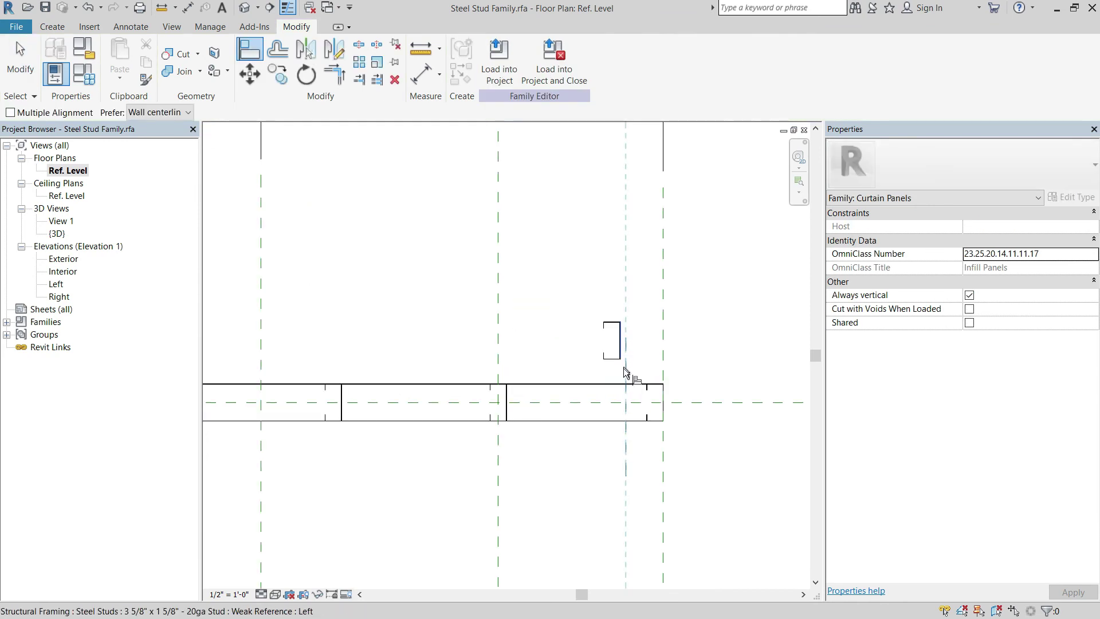
pyautogui.click(622, 361)
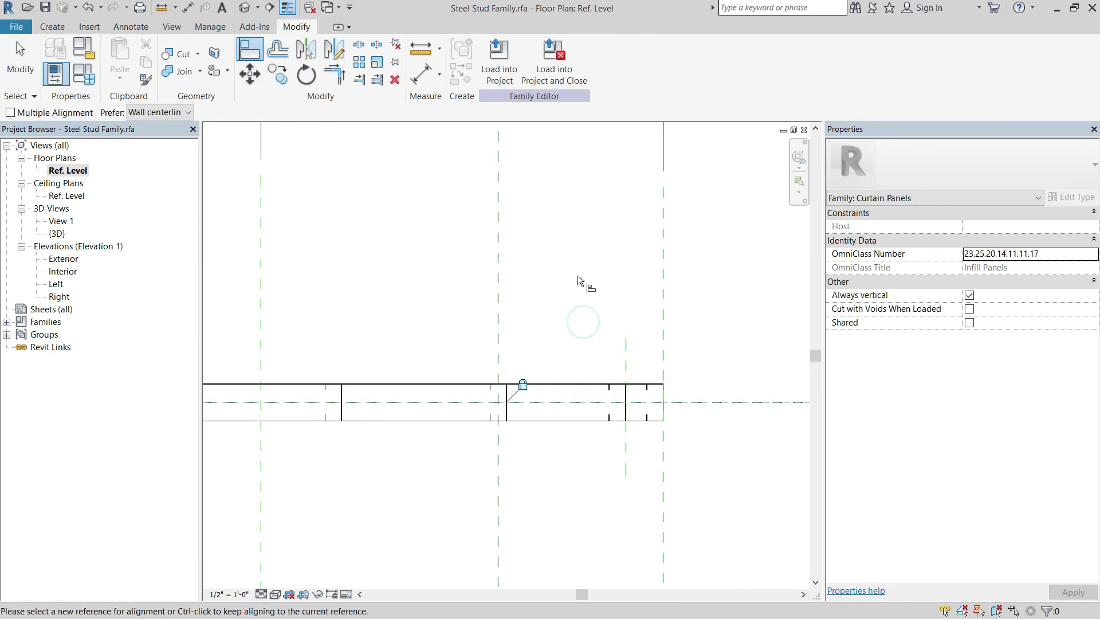
pyautogui.press('Escape')
# - Associate the Length of both newly placed studs with the Panel Height family parameter
pyautogui.scroll(-3, 578, 275)
pyautogui.click(274, 331)
pyautogui.keyDown('ctrl'); pyautogui.click(691, 340); pyautogui.keyUp('ctrl')
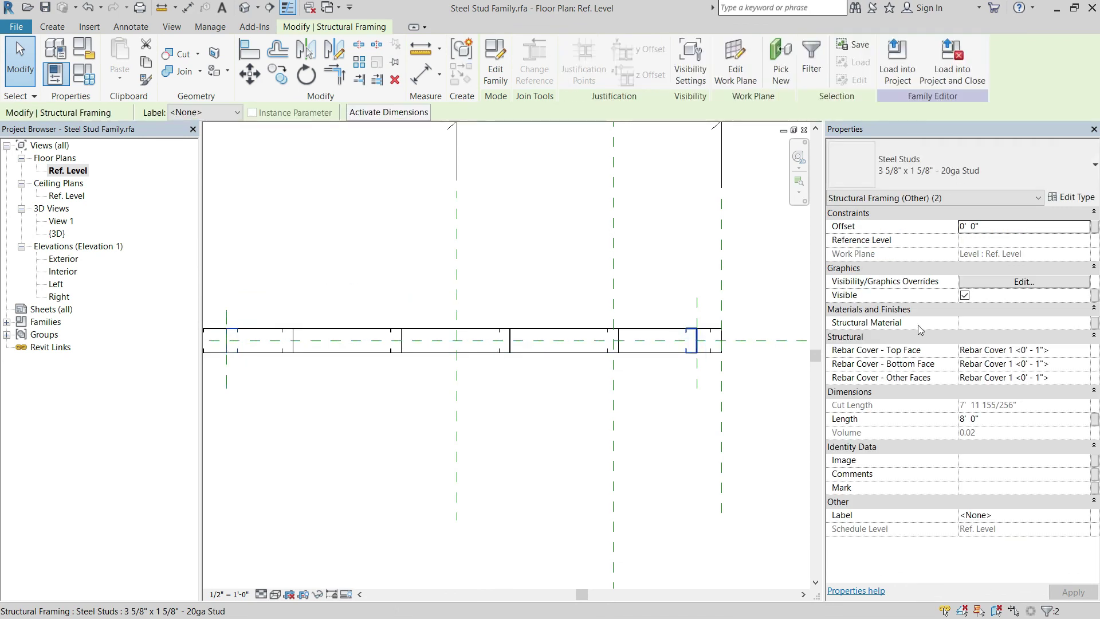
pyautogui.click(1094, 420)
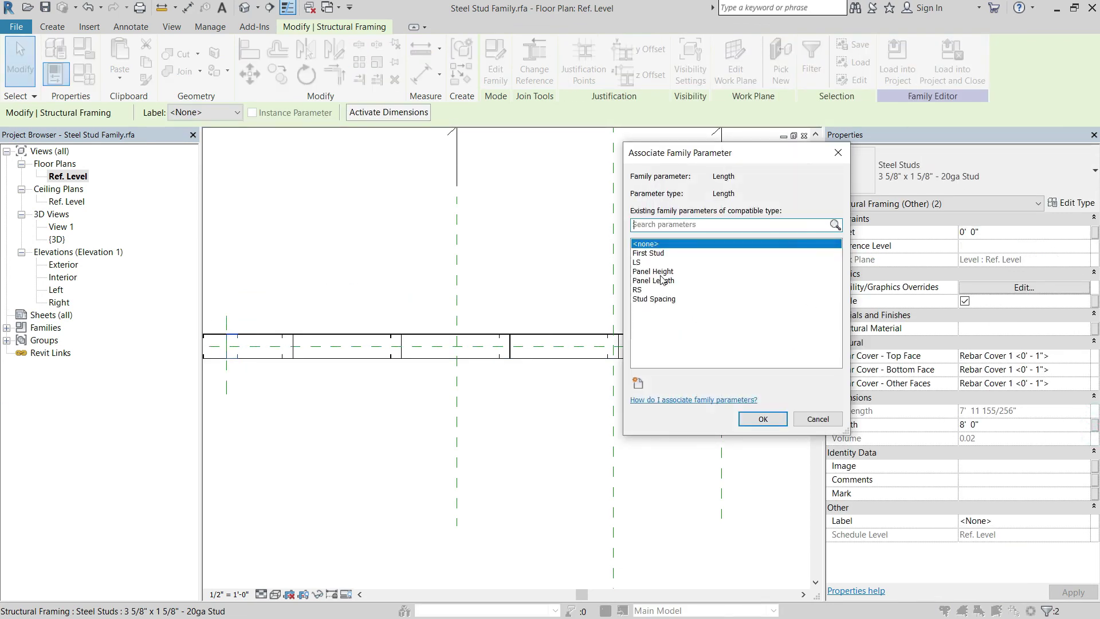
pyautogui.doubleClick(662, 279)
# - Label both newly placed studs with the Internal Studs family type parameter
pyautogui.click(232, 111)
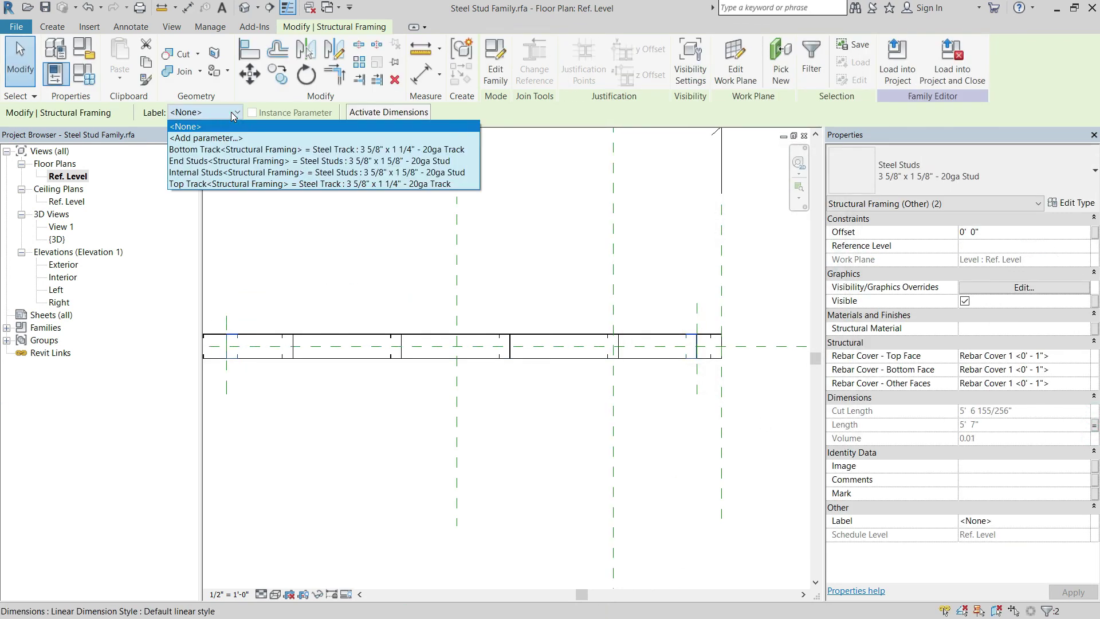
pyautogui.click(212, 172)
pyautogui.press('Escape')
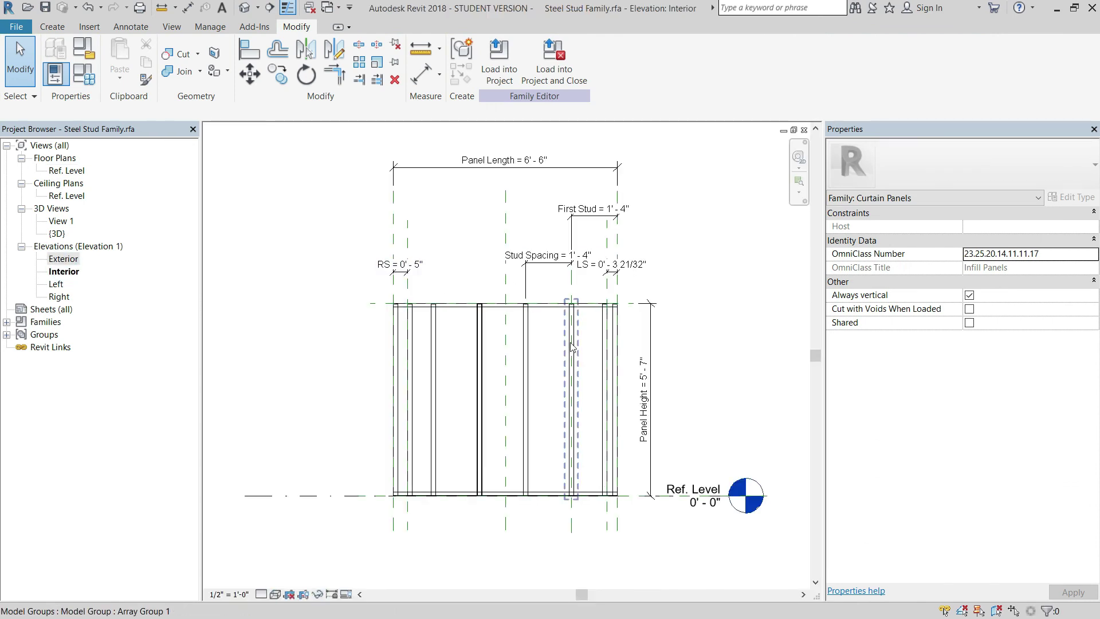
# - Examine the two added studs at the RS and LS reference planes in the Interior elevation
pyautogui.scroll(1, 454, 334)
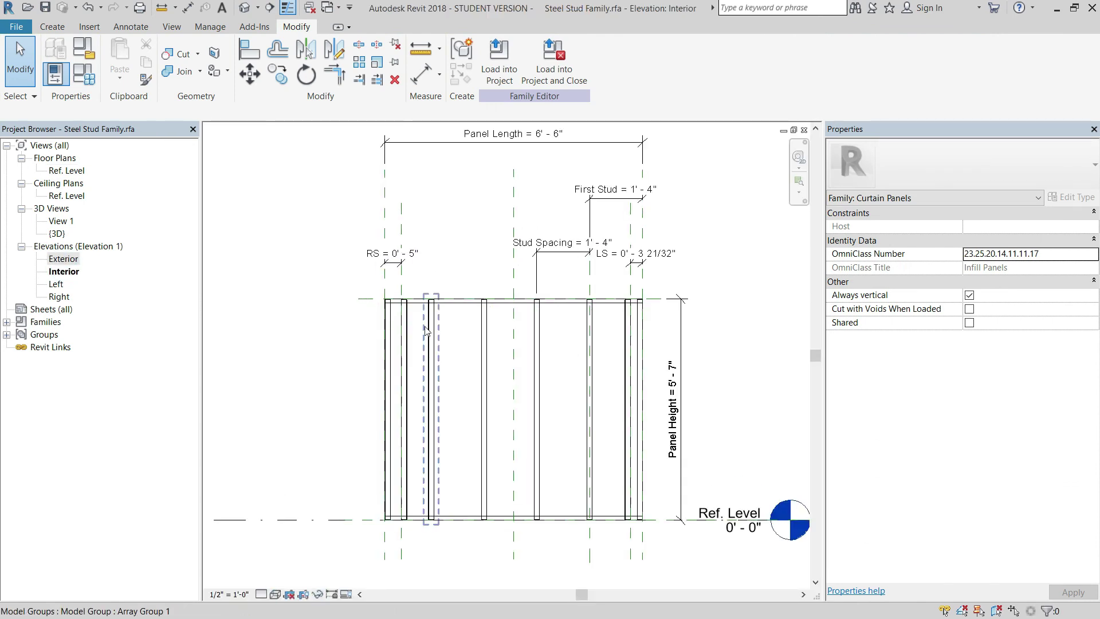
pyautogui.click(409, 327)
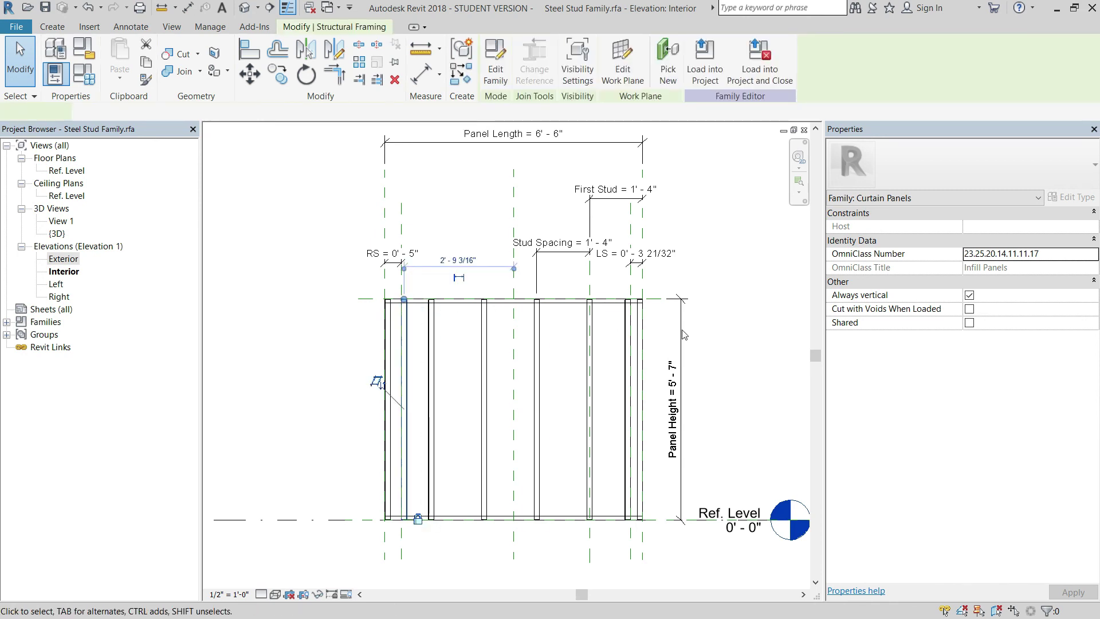
pyautogui.click(631, 331)
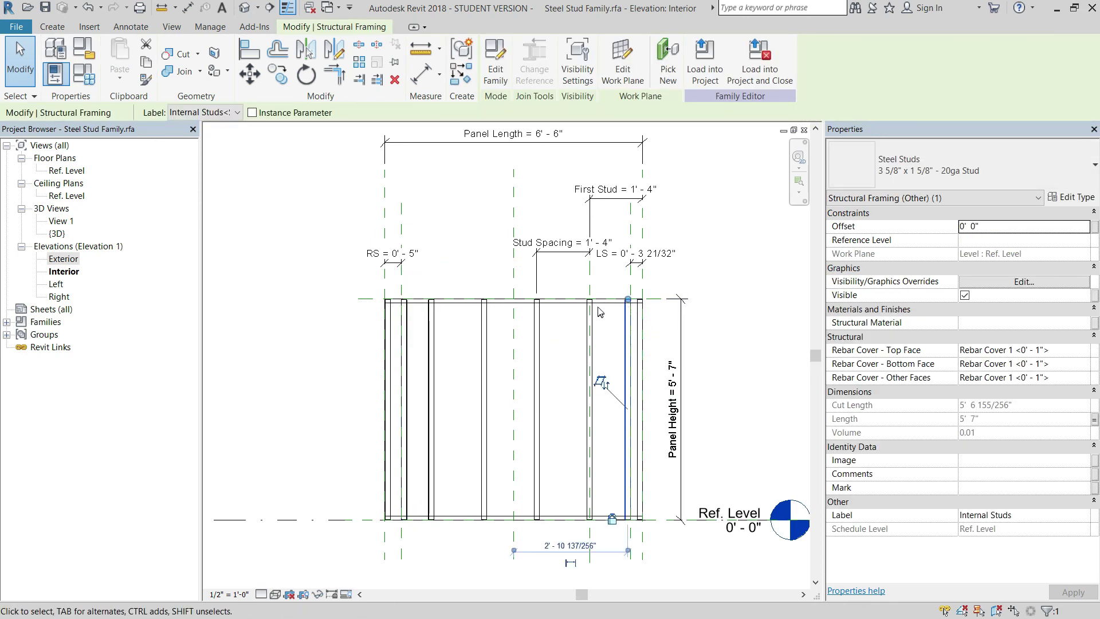
pyautogui.click(405, 321)
pyautogui.click(627, 321)
pyautogui.click(405, 327)
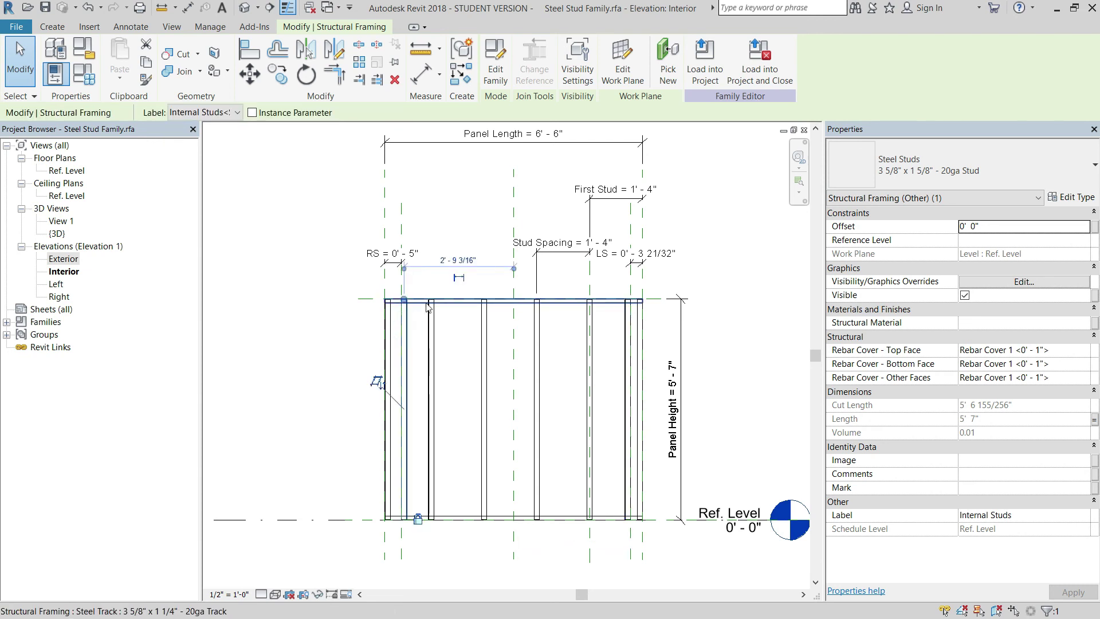
pyautogui.click(628, 324)
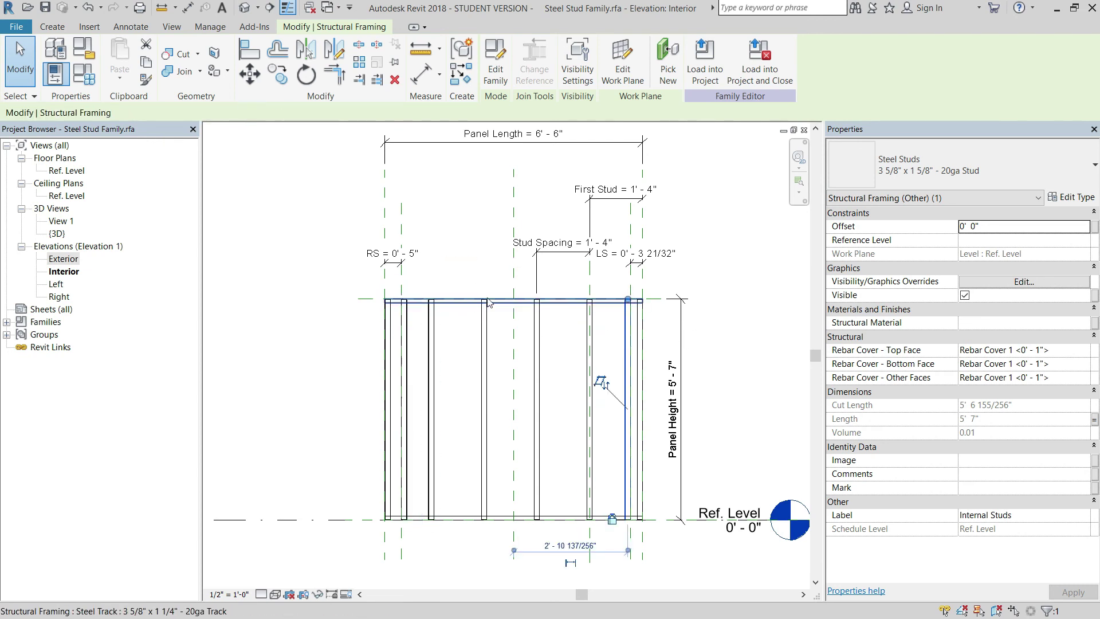
pyautogui.click(748, 271)
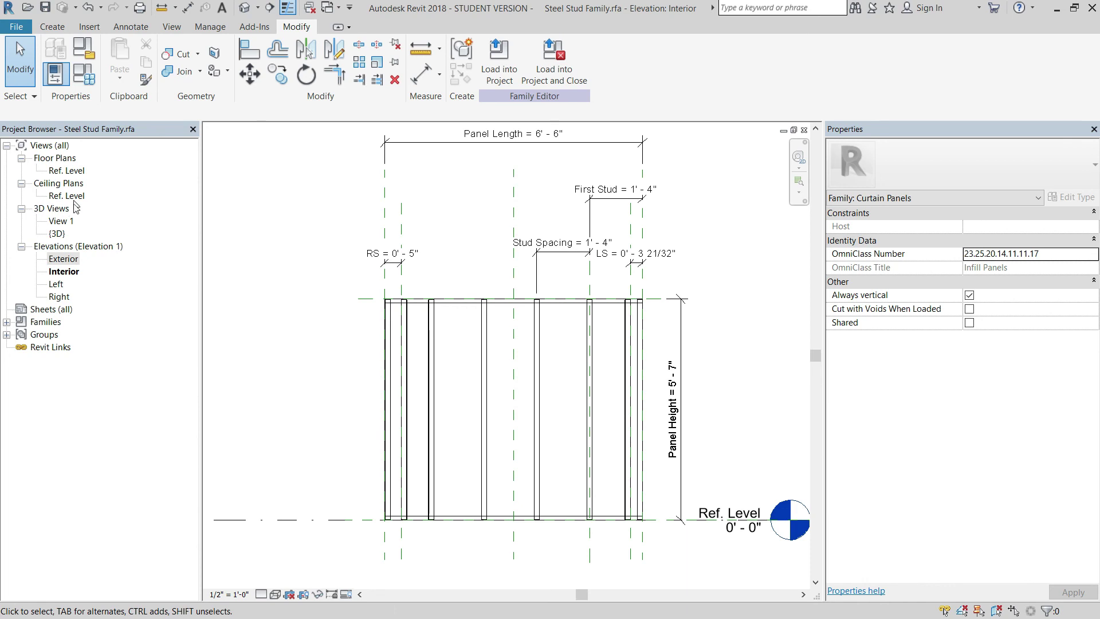
# - Examine the two added end studs in the Ref. Level floor plan
pyautogui.doubleClick(64, 171)
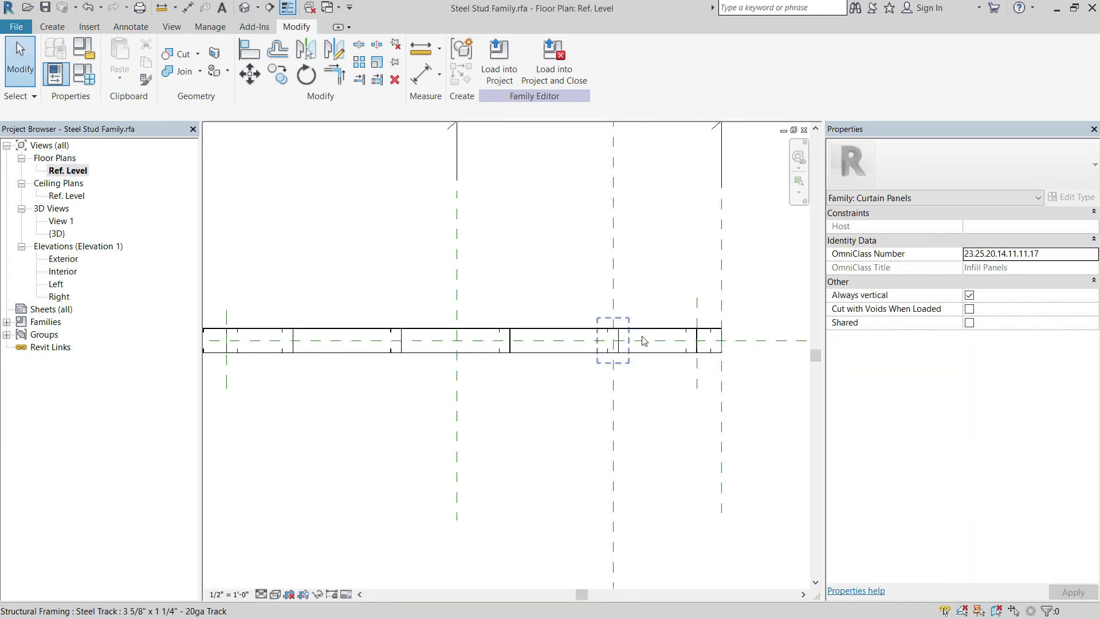
pyautogui.moveTo(661, 367); pyautogui.dragTo(689, 369, button='middle')
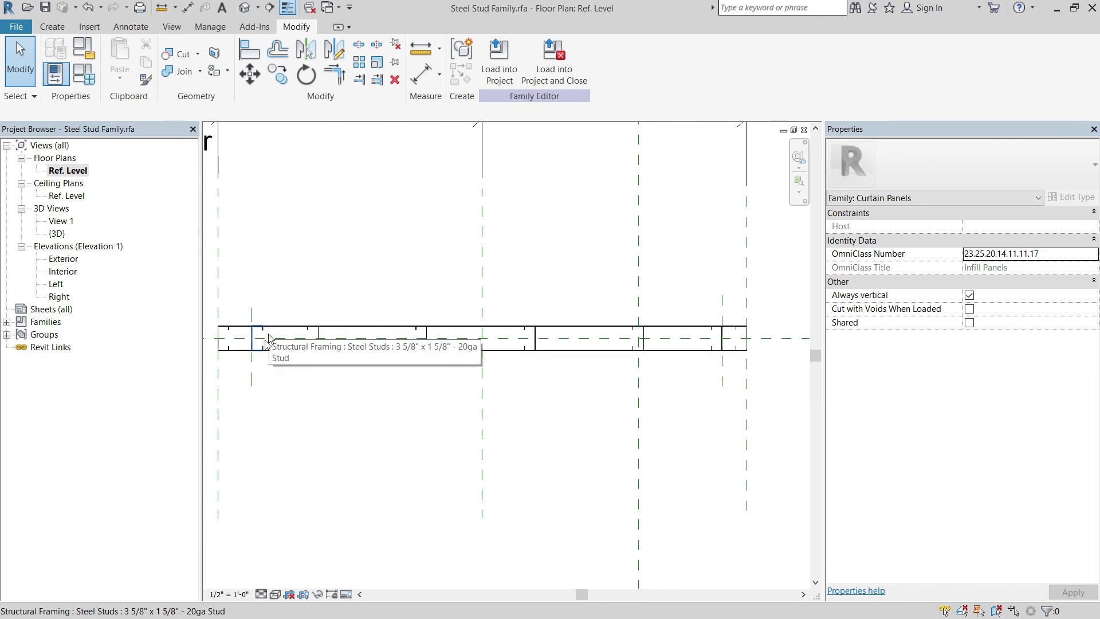
pyautogui.scroll(1, 262, 341)
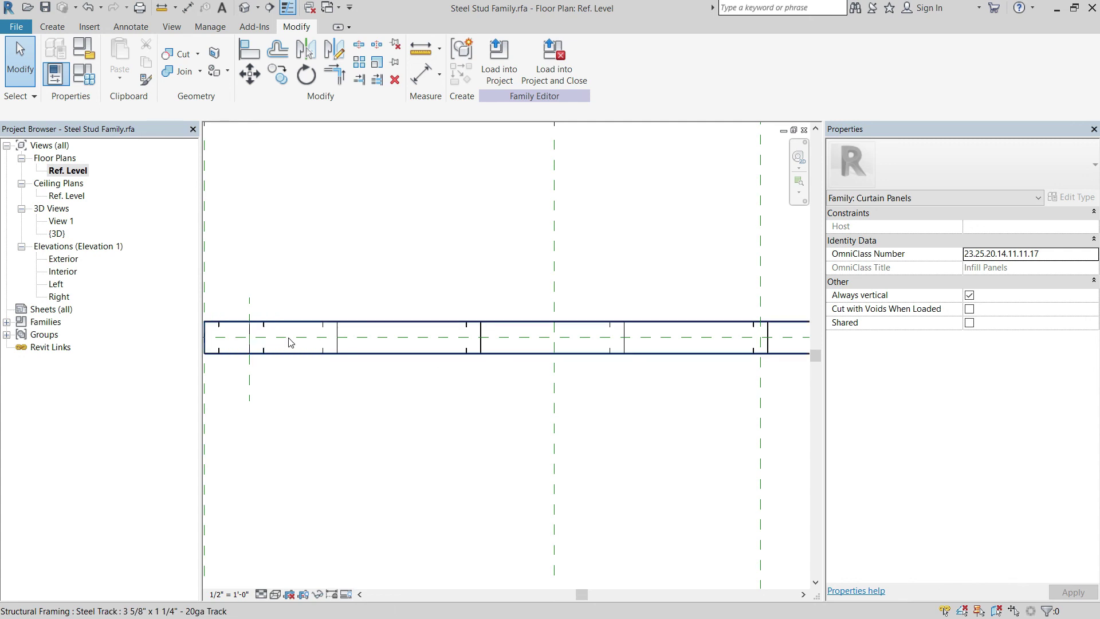
pyautogui.scroll(-1, 281, 347)
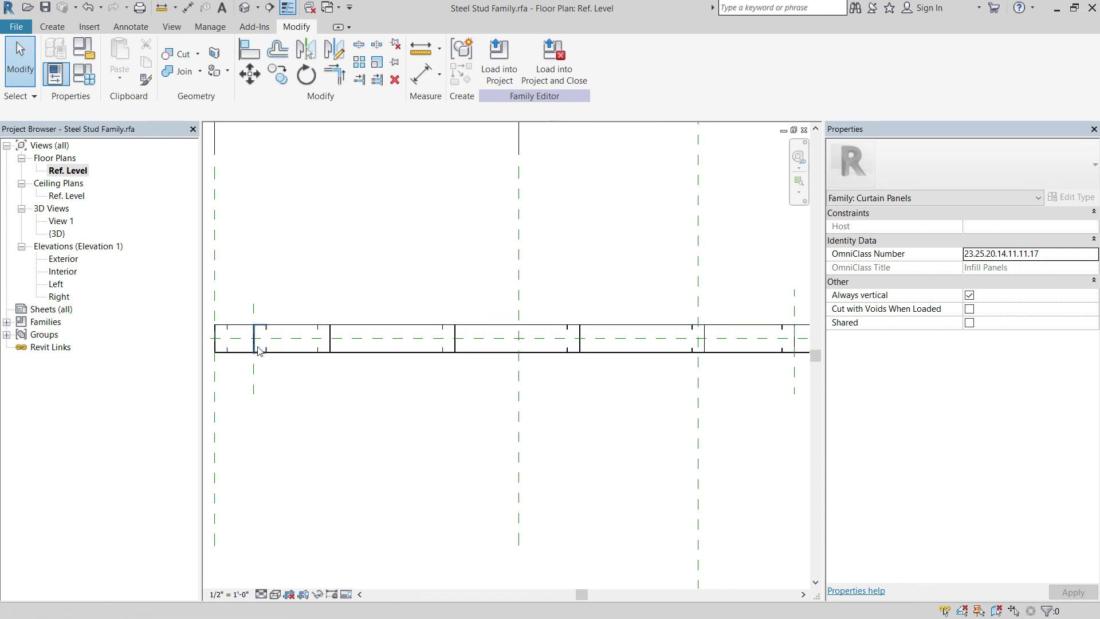
pyautogui.scroll(-1, 616, 390)
pyautogui.scroll(1, 609, 366)
pyautogui.scroll(-1, 621, 385)
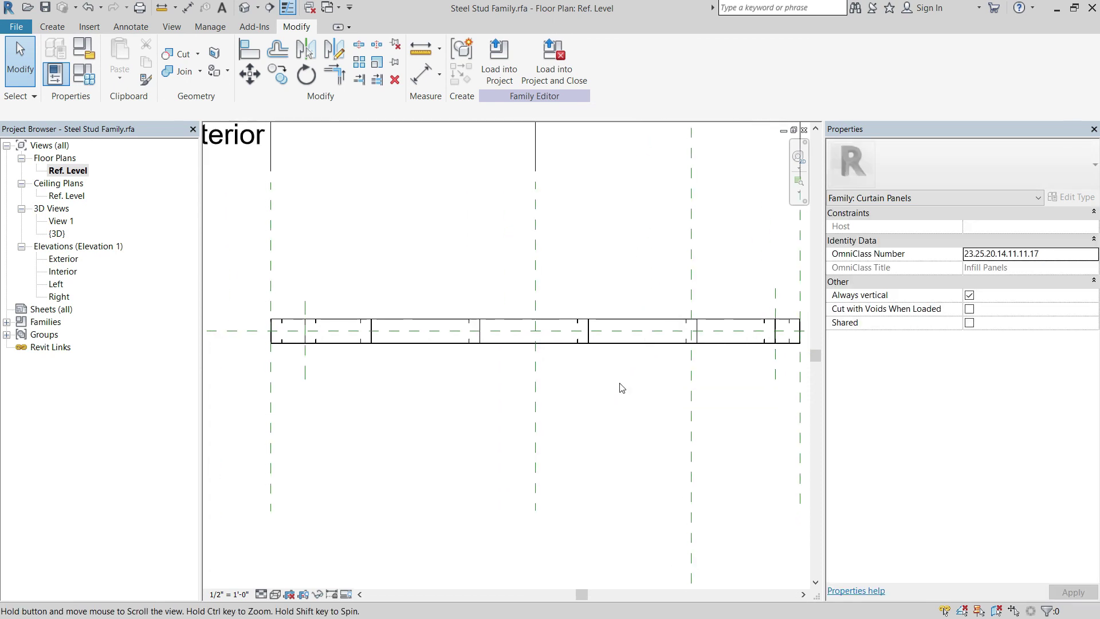
# - In the Exterior elevation, associate the Visible property of the stud at the LS reference plane with the Left End Stud parameter
pyautogui.doubleClick(63, 259)
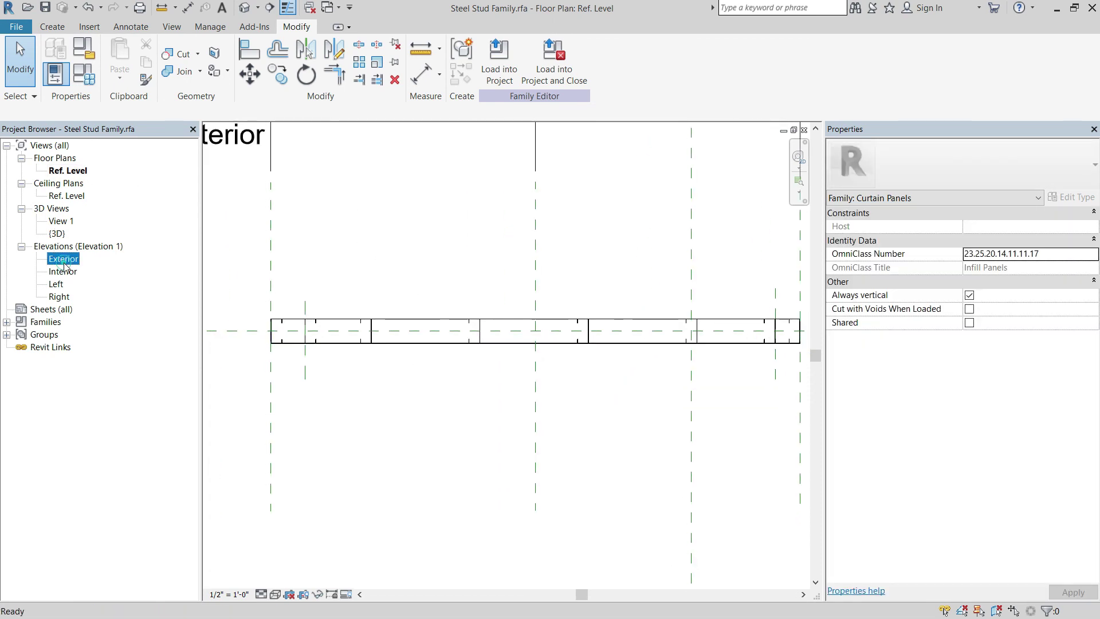
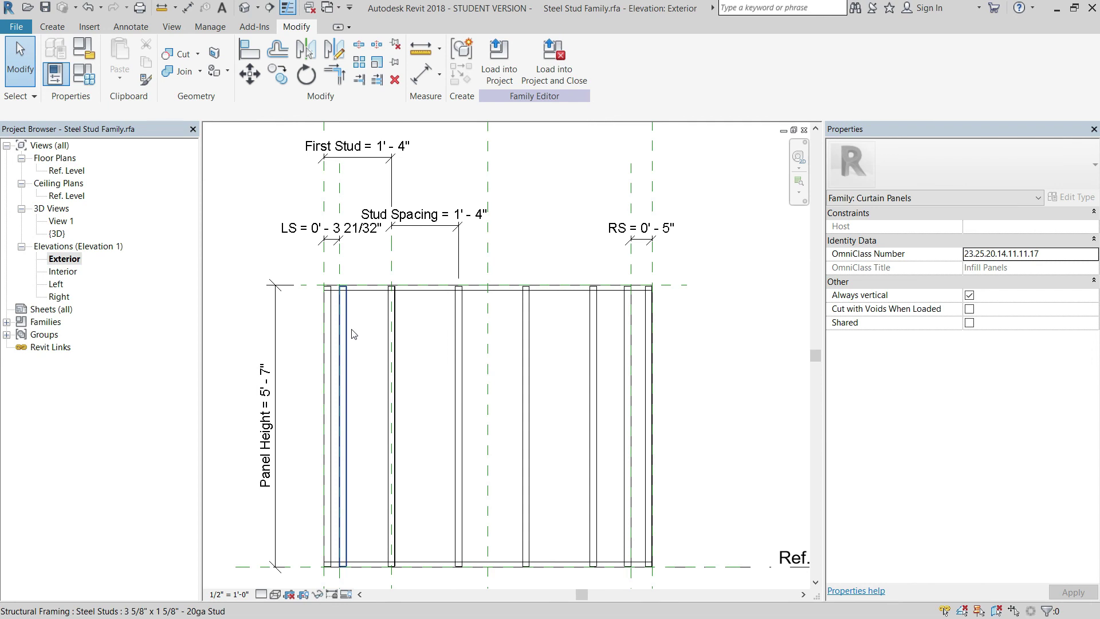
pyautogui.click(344, 321)
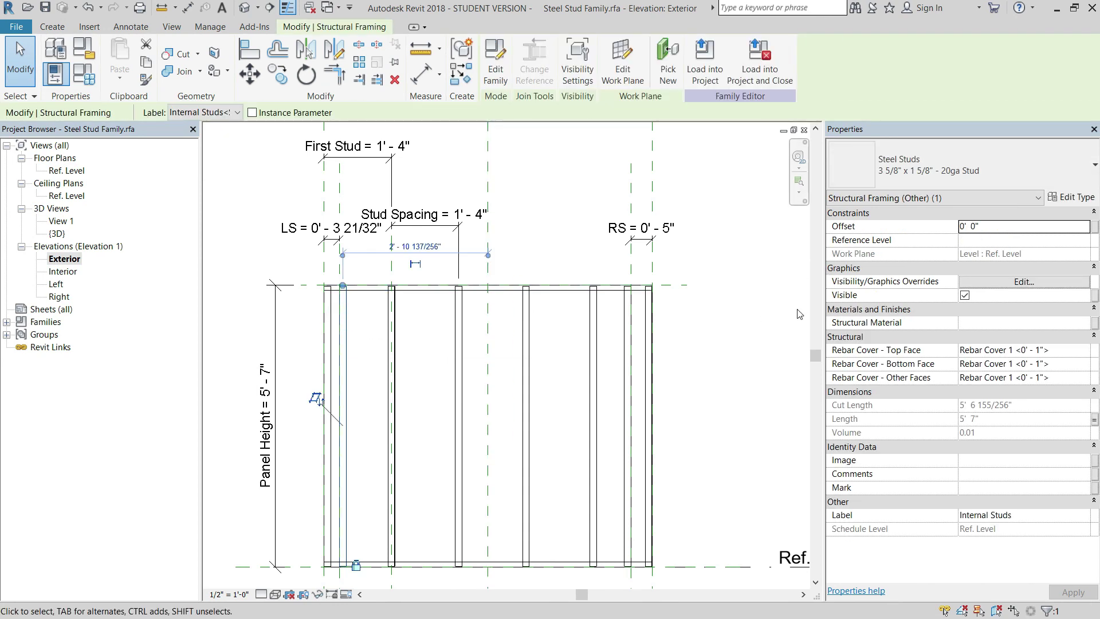
pyautogui.click(1094, 297)
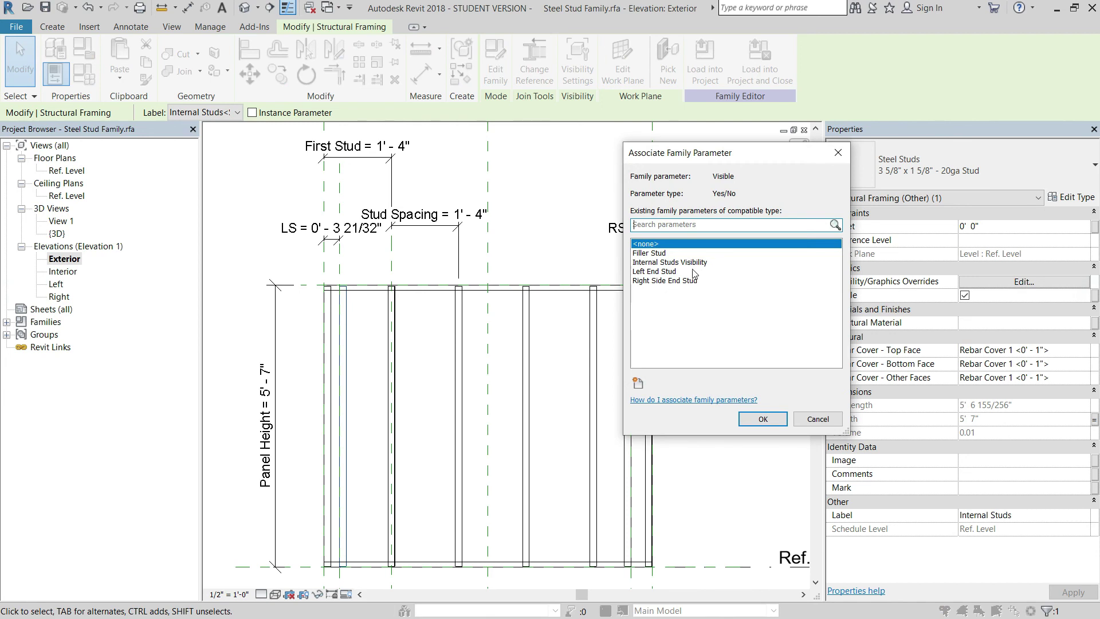
pyautogui.click(665, 272)
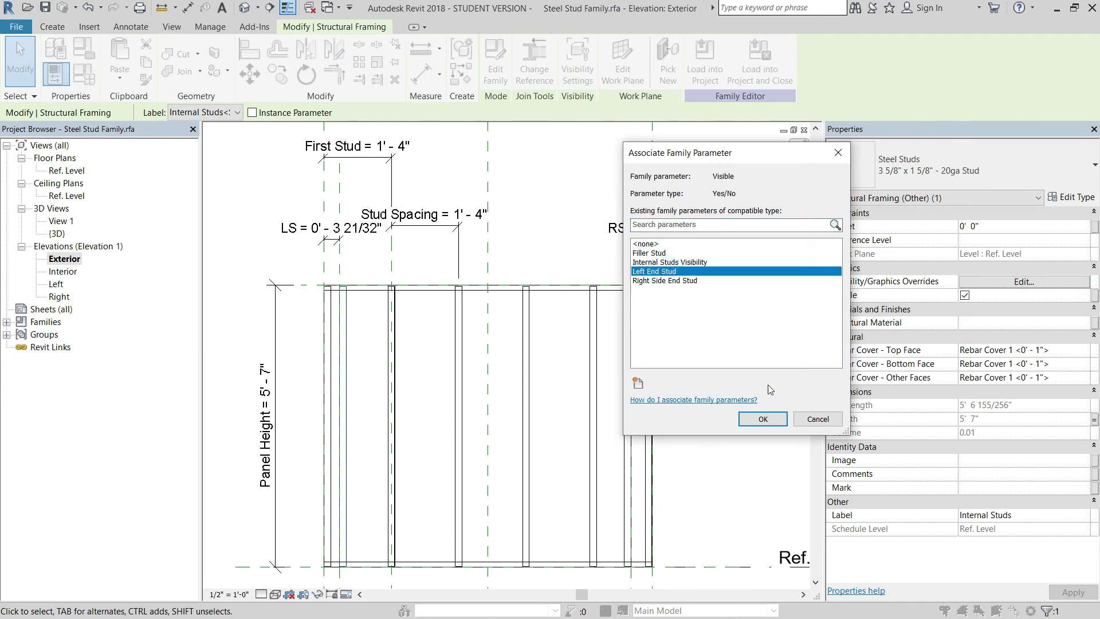
pyautogui.click(763, 419)
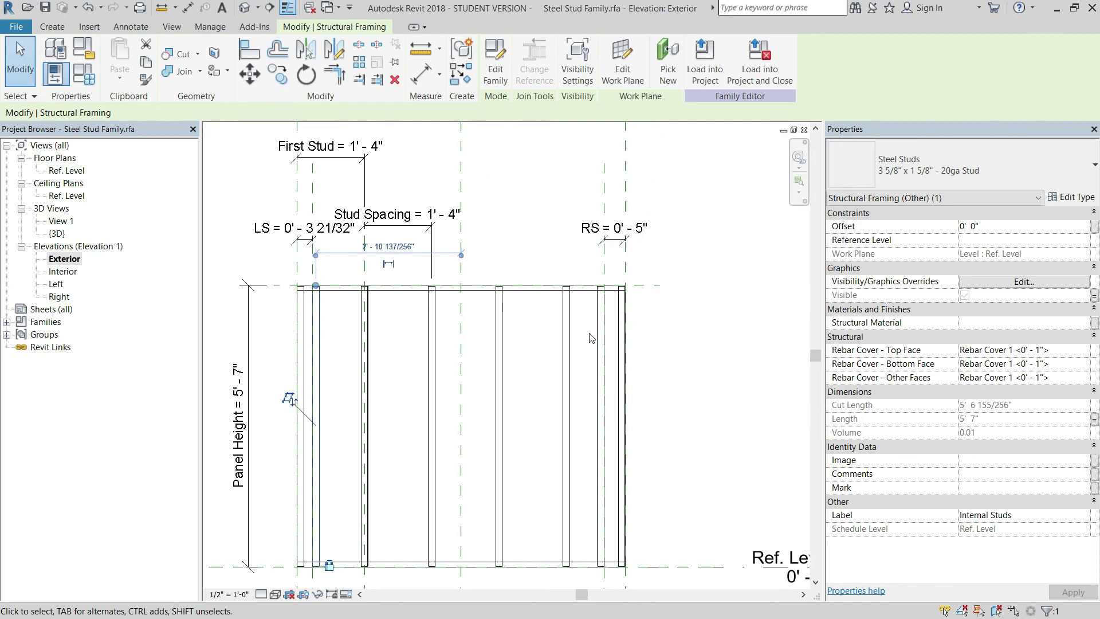
# - Associate the Visible property of the stud at the RS reference plane with the Right Side End Stud parameter
pyautogui.click(591, 338)
pyautogui.click(601, 333)
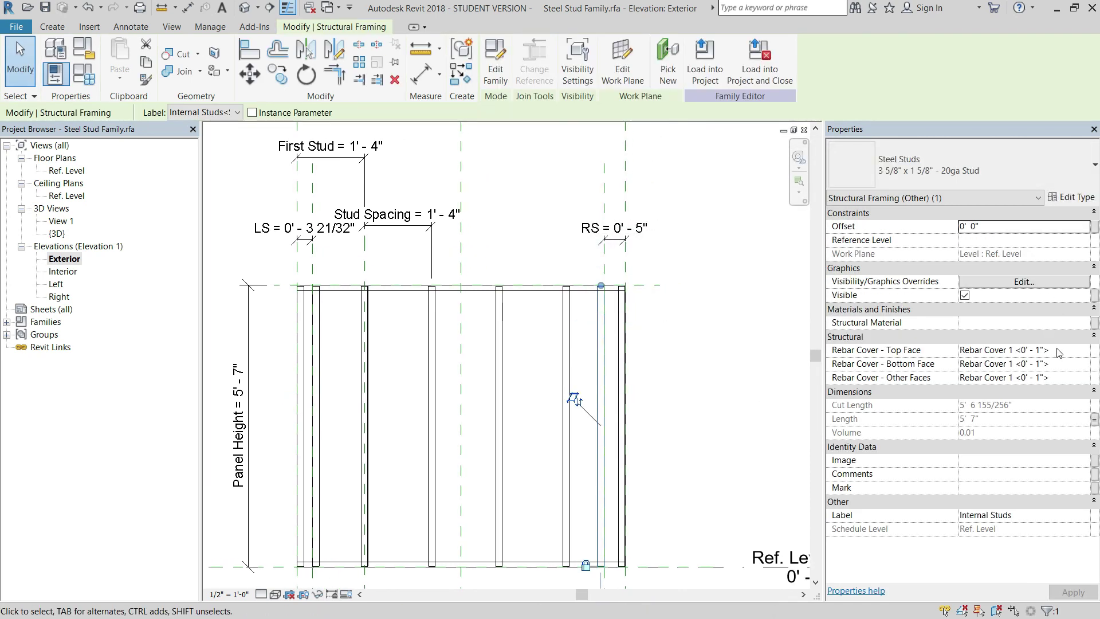
pyautogui.click(1094, 296)
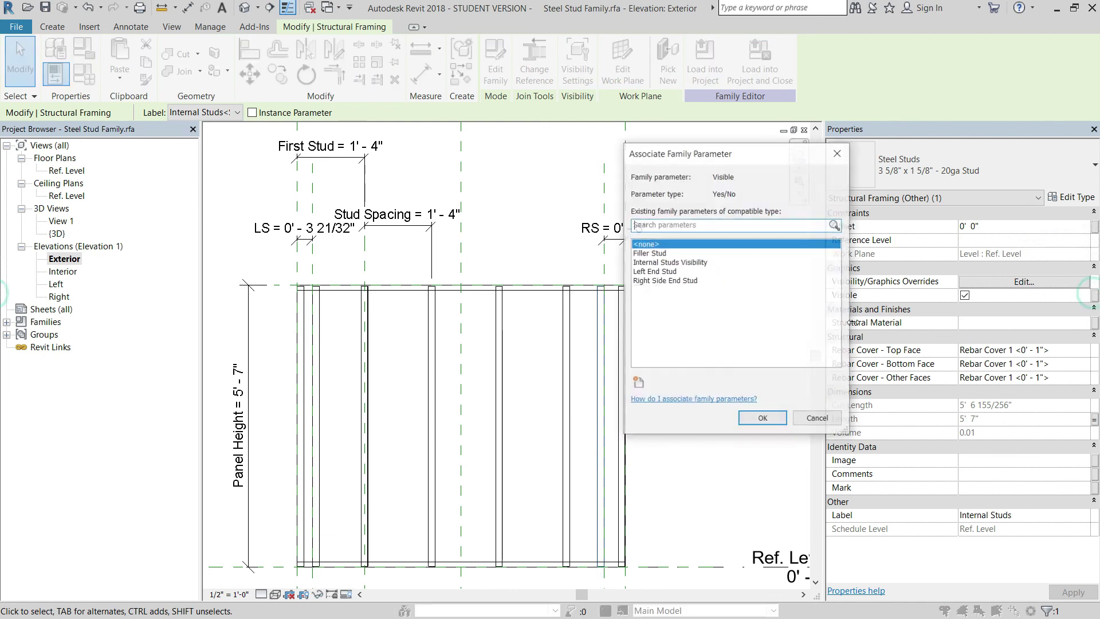
pyautogui.click(674, 281)
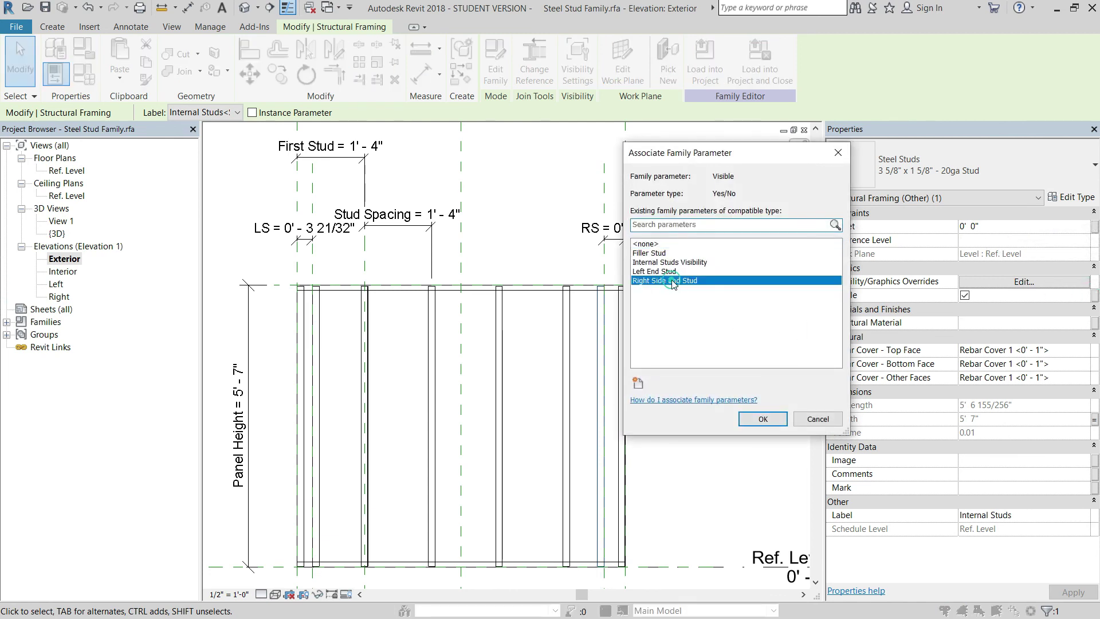
pyautogui.click(762, 419)
pyautogui.click(705, 420)
pyautogui.moveTo(682, 313); pyautogui.dragTo(684, 297, button='middle')
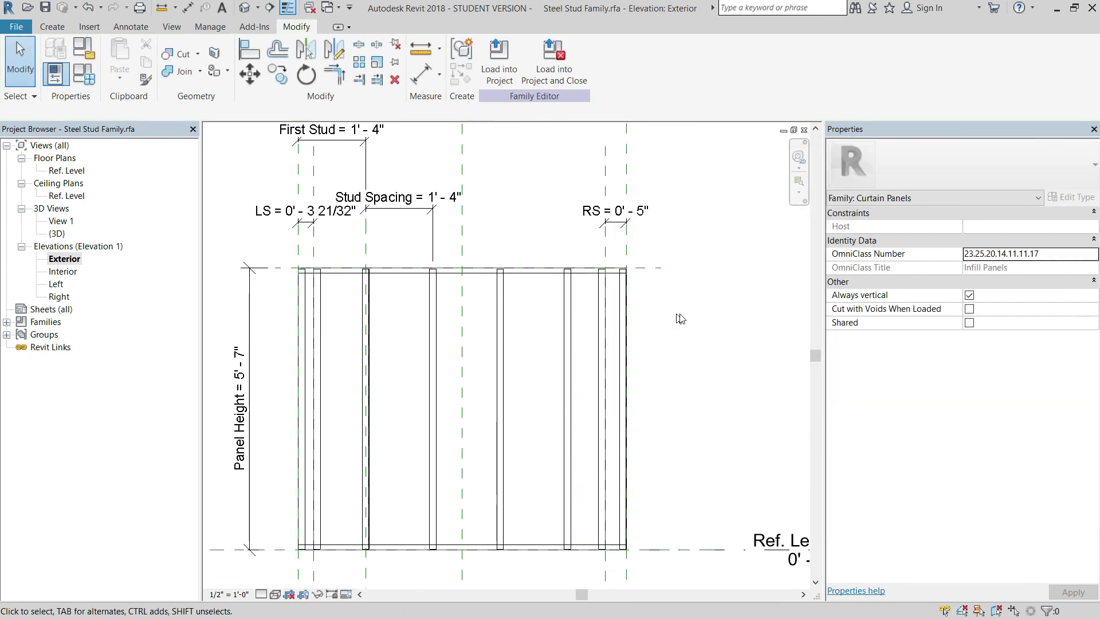
# - In the Ref. Level floor plan, place another steel stud component on the work plane beside the panel's vertical centre plane
pyautogui.click(115, 259)
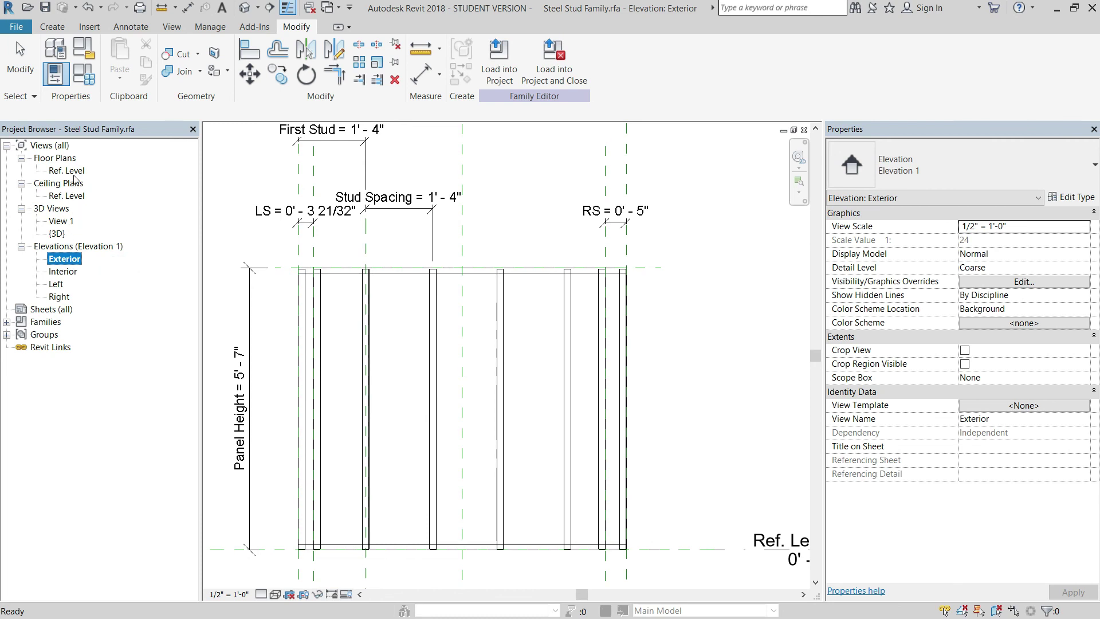
pyautogui.doubleClick(74, 172)
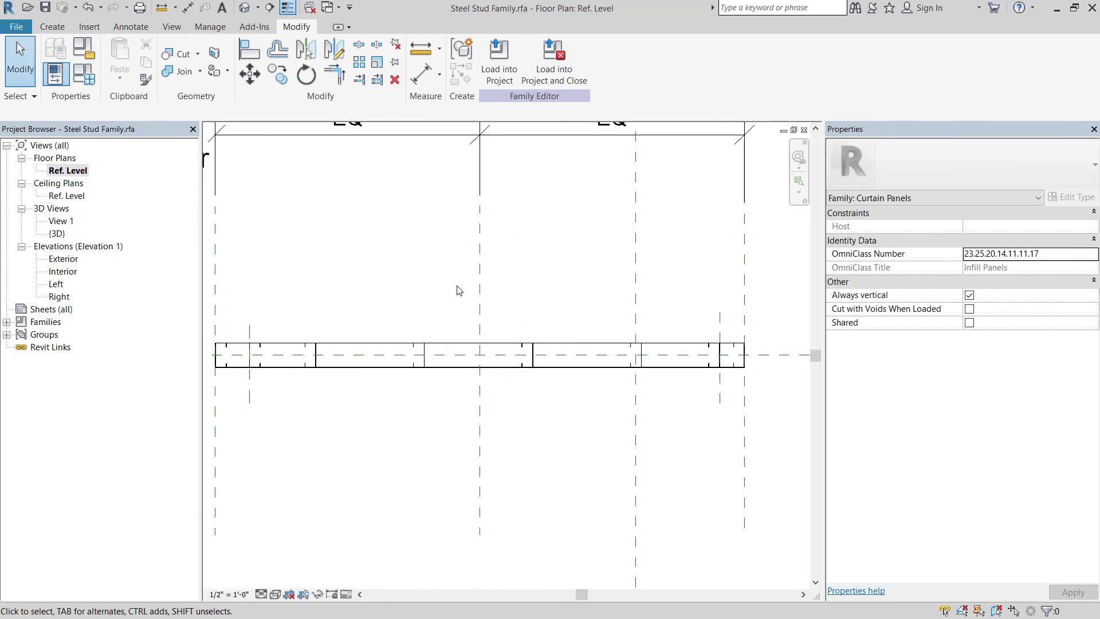
pyautogui.moveTo(527, 346); pyautogui.dragTo(565, 386, button='middle')
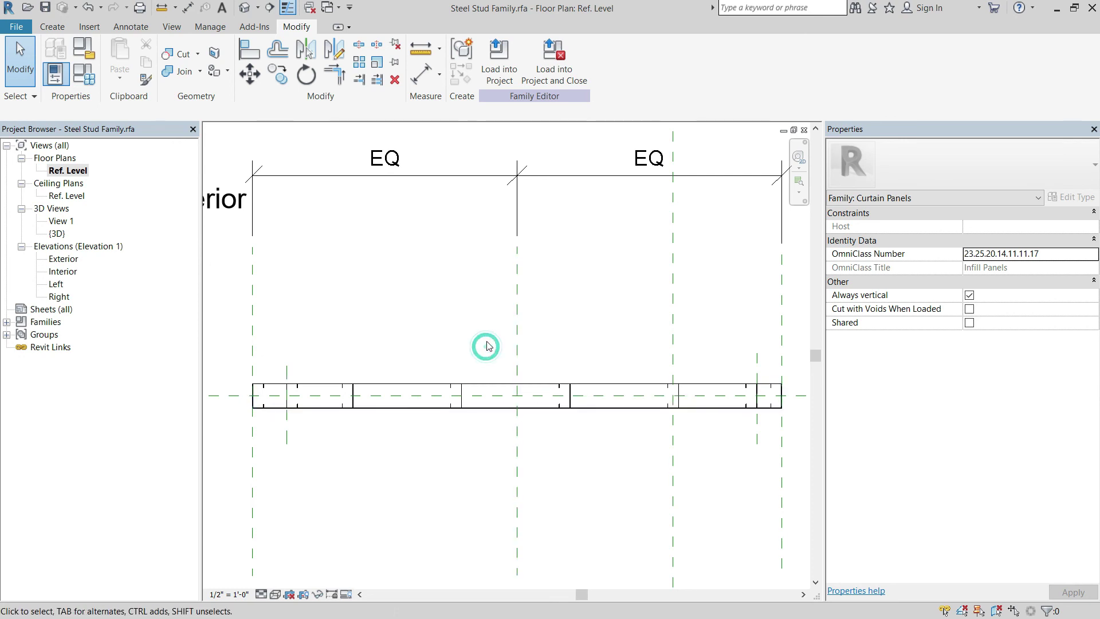
pyautogui.click(52, 26)
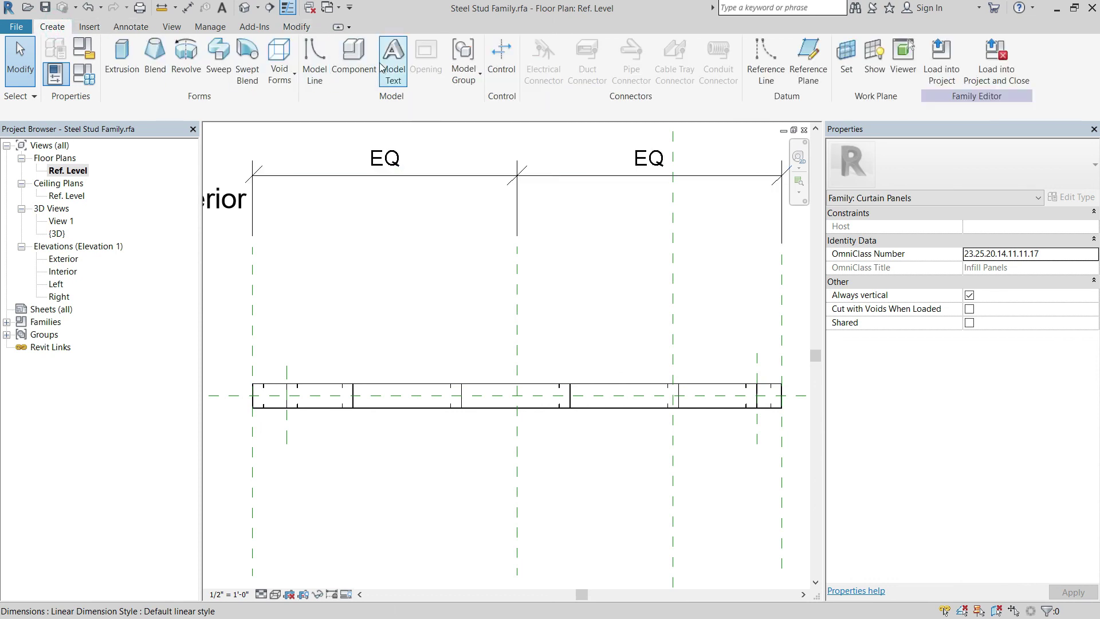
pyautogui.click(354, 57)
pyautogui.click(594, 57)
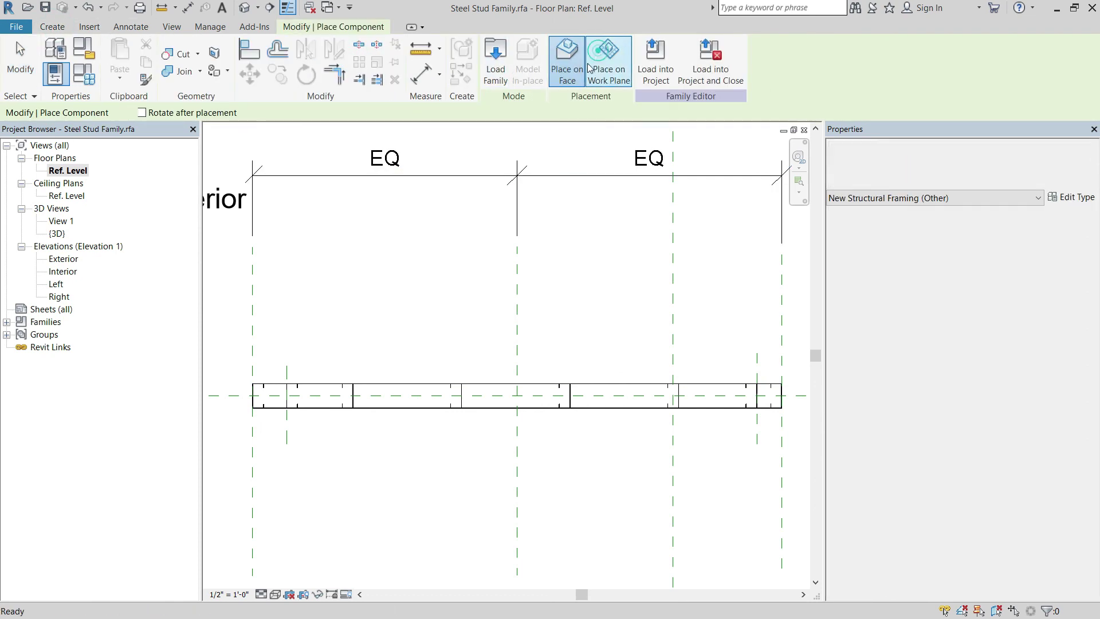
pyautogui.scroll(1, 499, 351)
pyautogui.click(503, 354)
pyautogui.press('Escape')
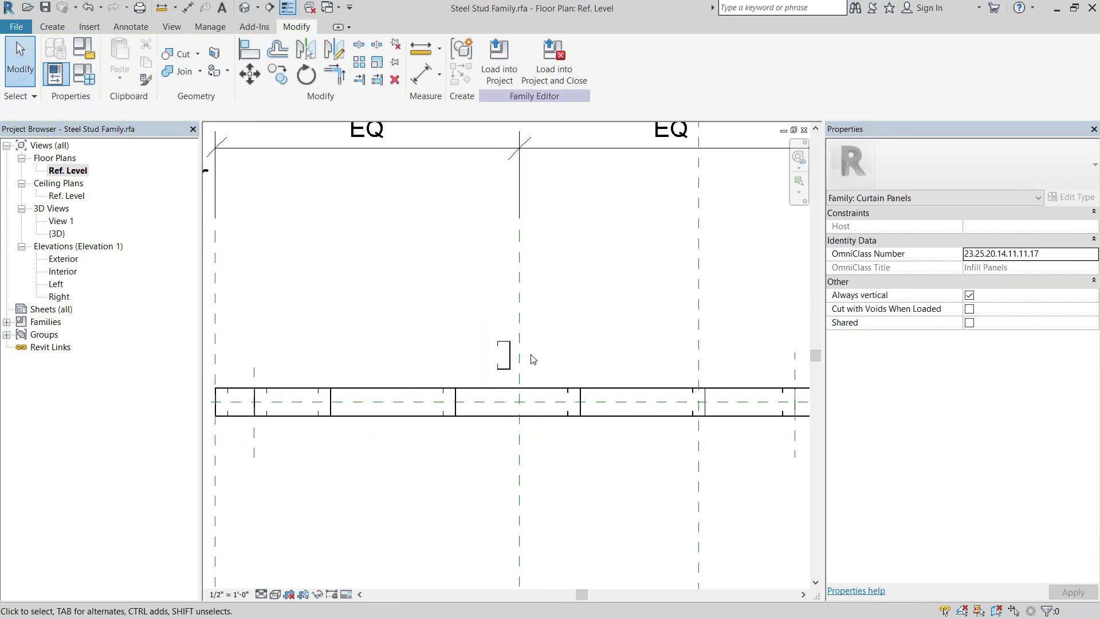
# - Align the new stud to the Center (Left/Right) reference plane and to the panel's horizontal centre plane
pyautogui.press('a')
pyautogui.press('l')
pyautogui.click(518, 306)
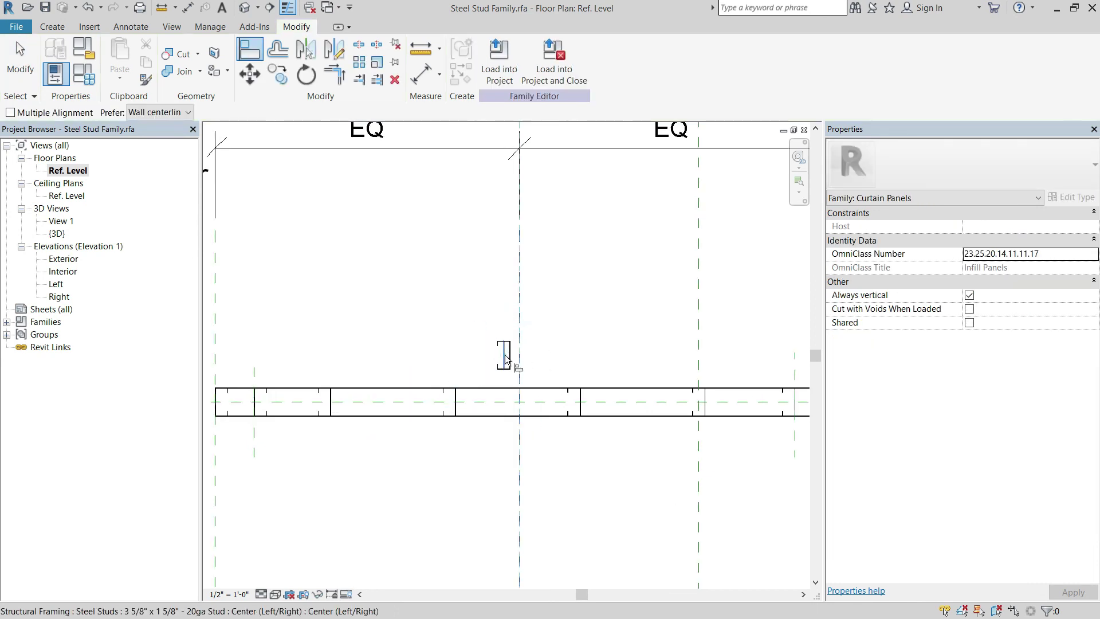
pyautogui.click(500, 358)
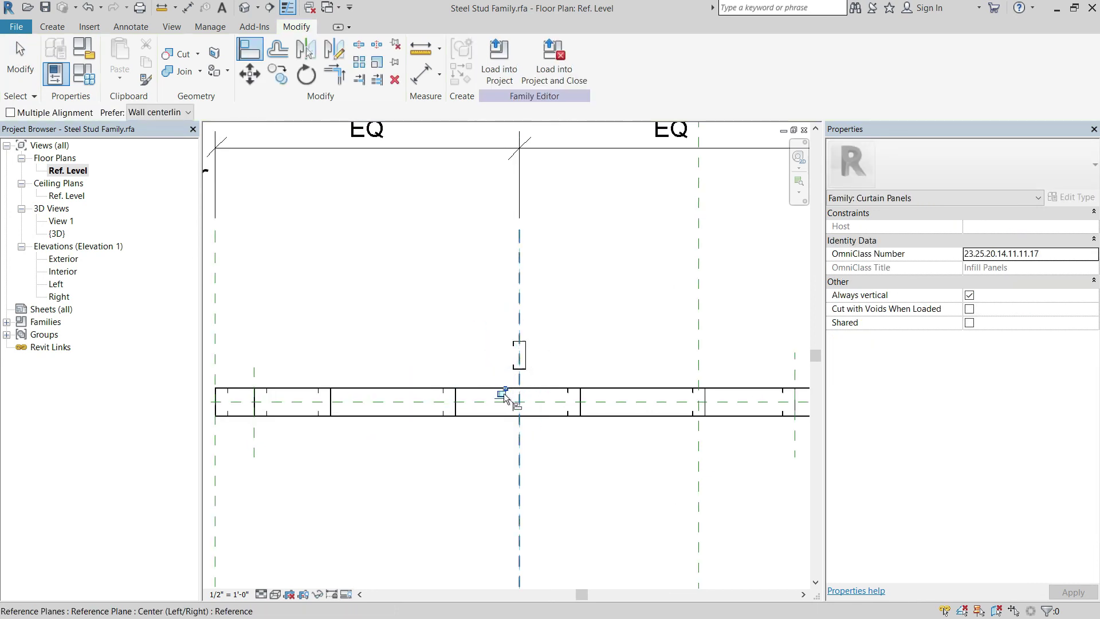
pyautogui.click(523, 366)
pyautogui.press('Escape')
pyautogui.press('Escape')
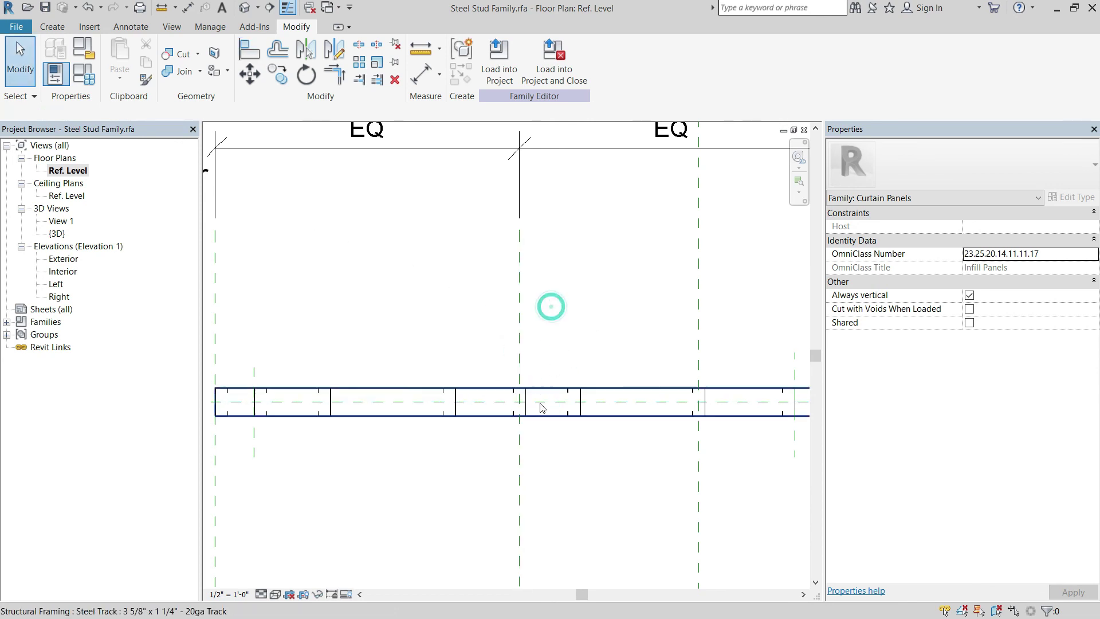
# - Associate the centre stud's Length with the Panel Height family parameter
pyautogui.click(521, 405)
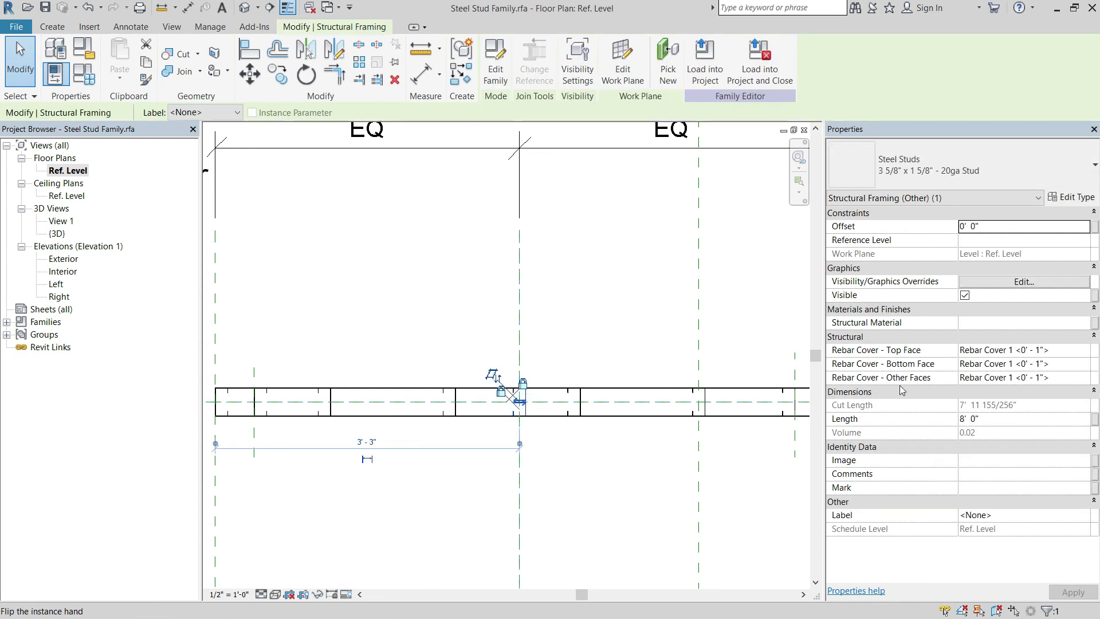
pyautogui.click(1041, 420)
pyautogui.click(1095, 421)
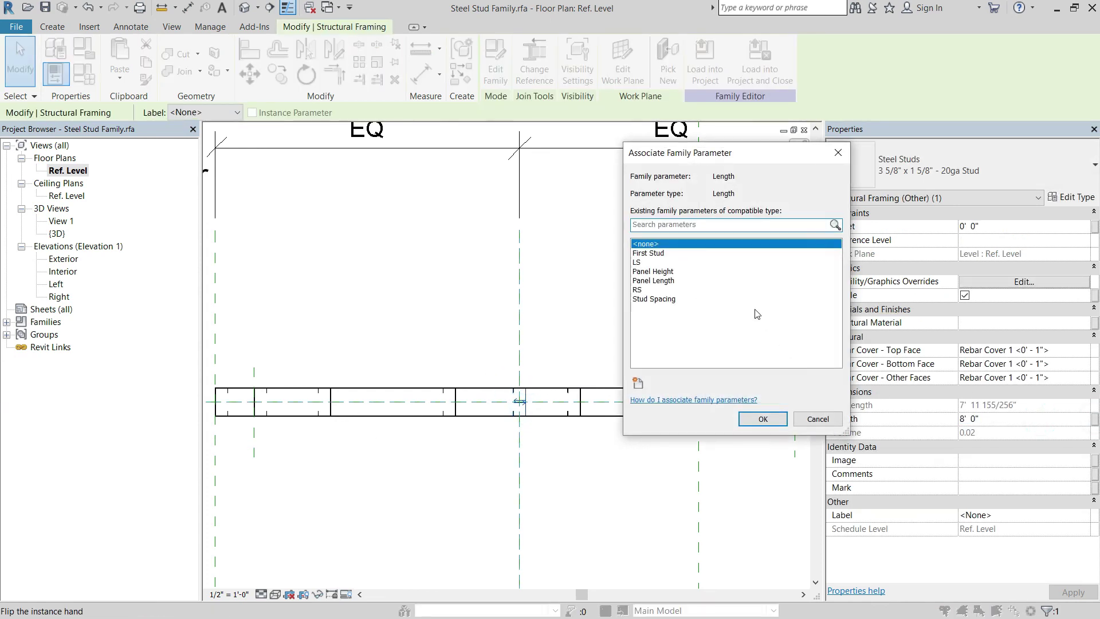
pyautogui.click(654, 281)
pyautogui.click(653, 271)
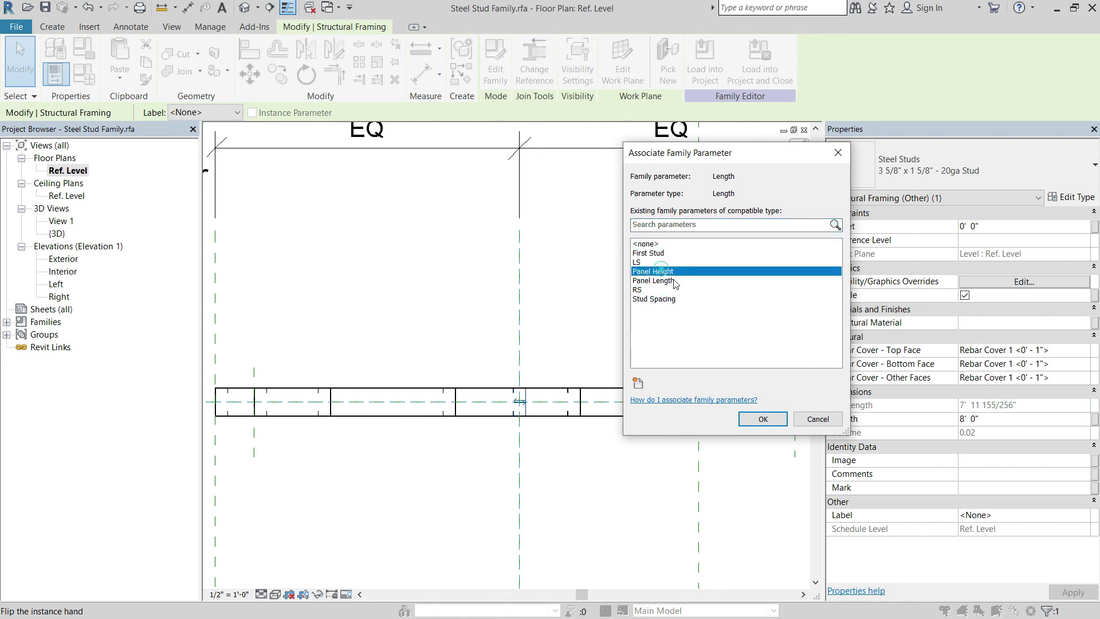
pyautogui.click(762, 419)
# - Label the centre stud with the Internal Studs family type parameter
pyautogui.click(519, 394)
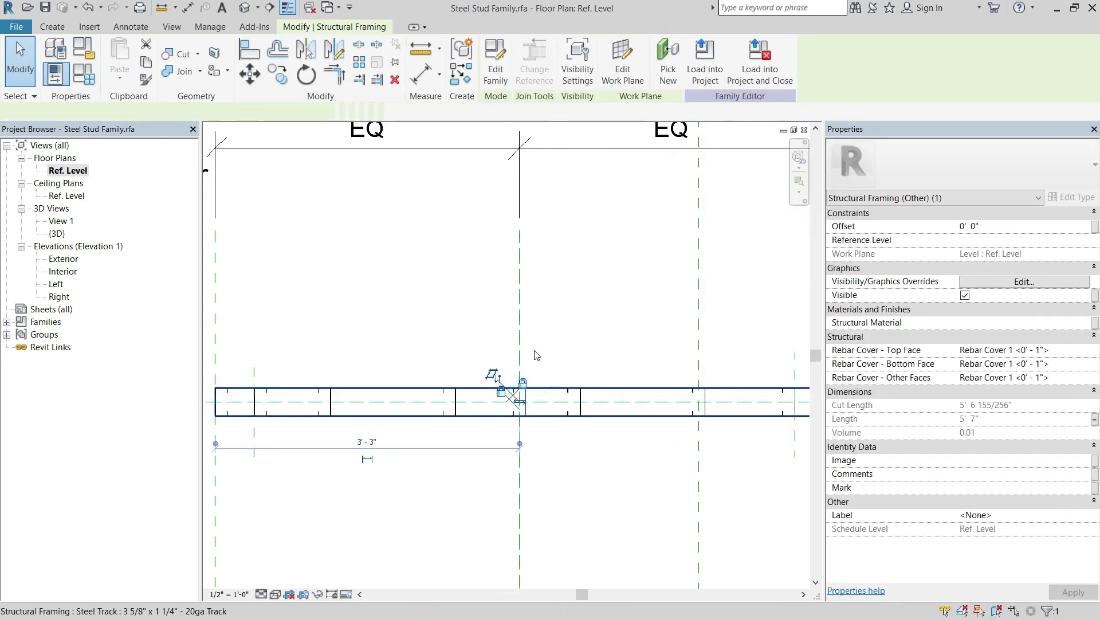
pyautogui.click(232, 112)
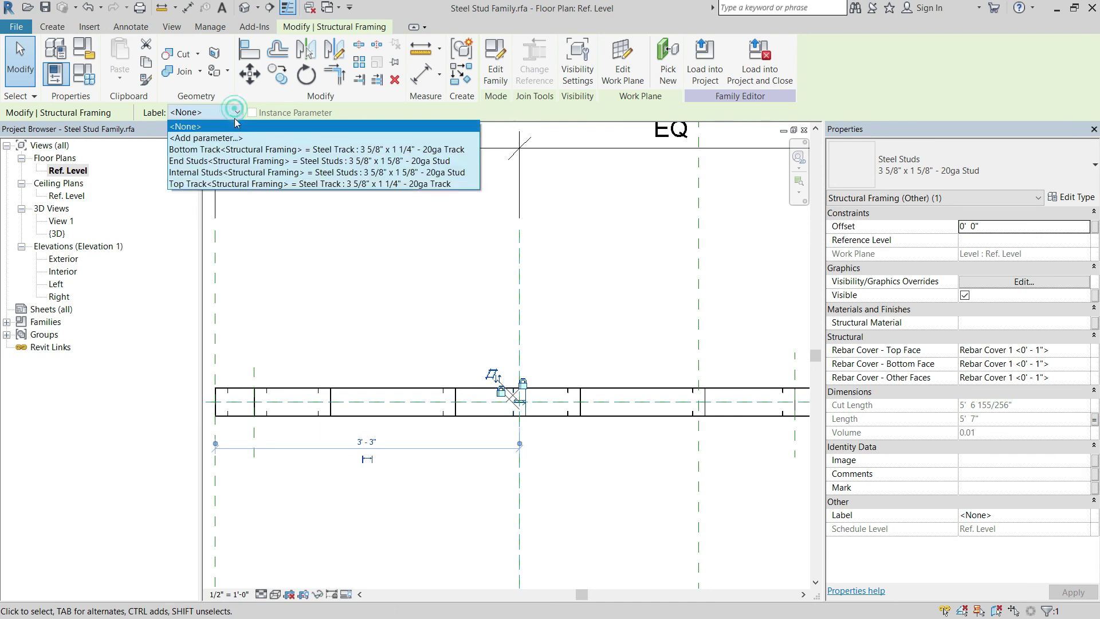
pyautogui.click(227, 172)
pyautogui.click(596, 338)
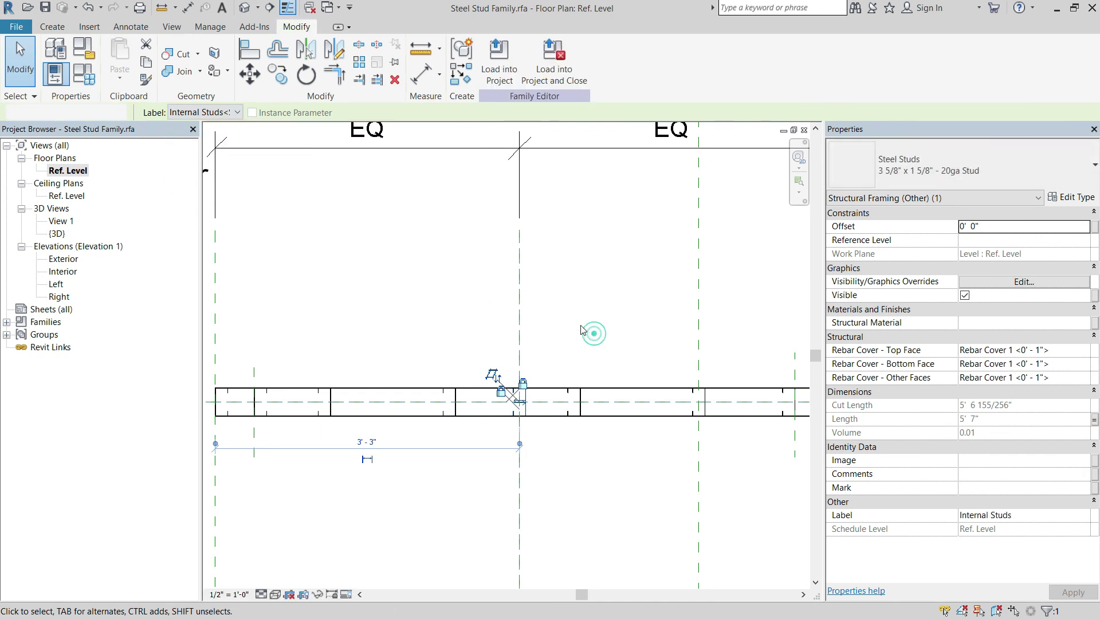
pyautogui.click(559, 328)
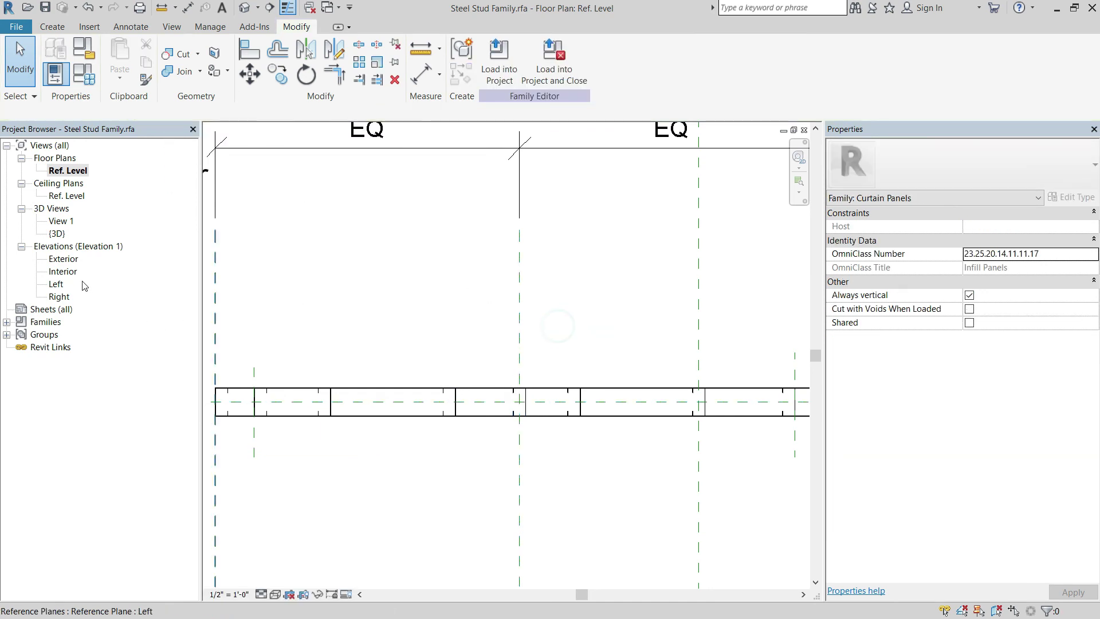
# - In the Exterior elevation, associate the centre stud's Visible property with the Filler Stud family parameter
pyautogui.doubleClick(72, 260)
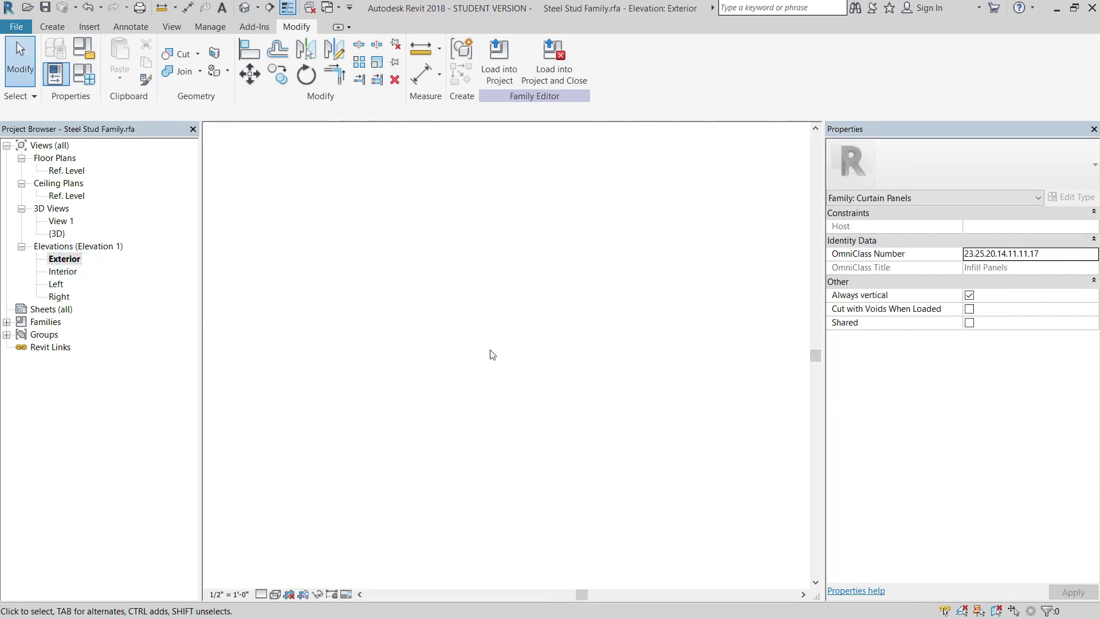
pyautogui.click(464, 348)
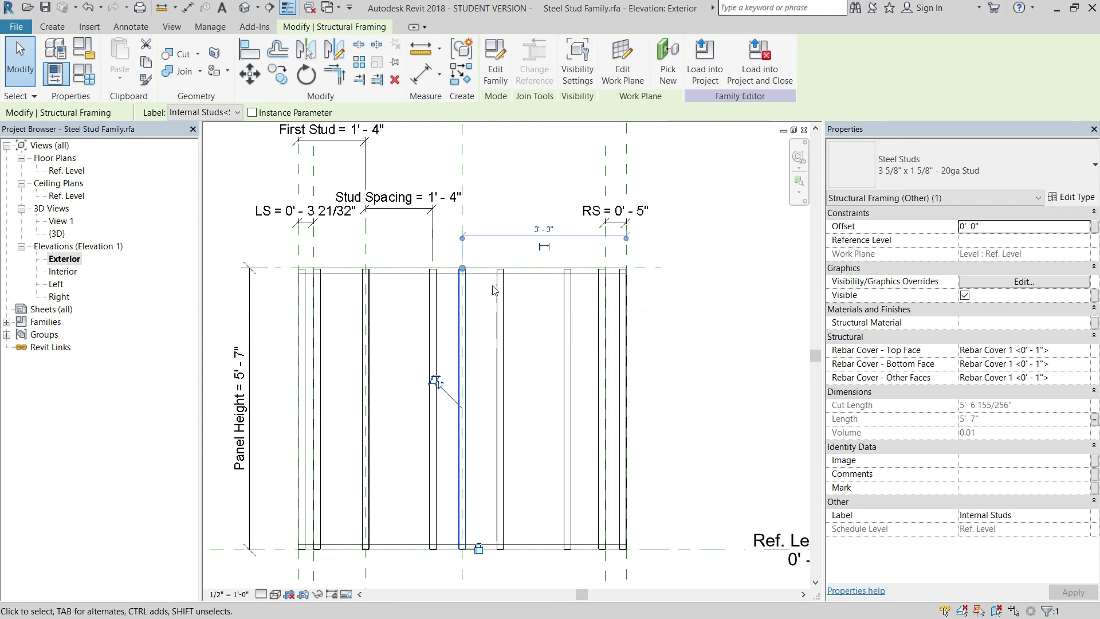
pyautogui.click(1095, 296)
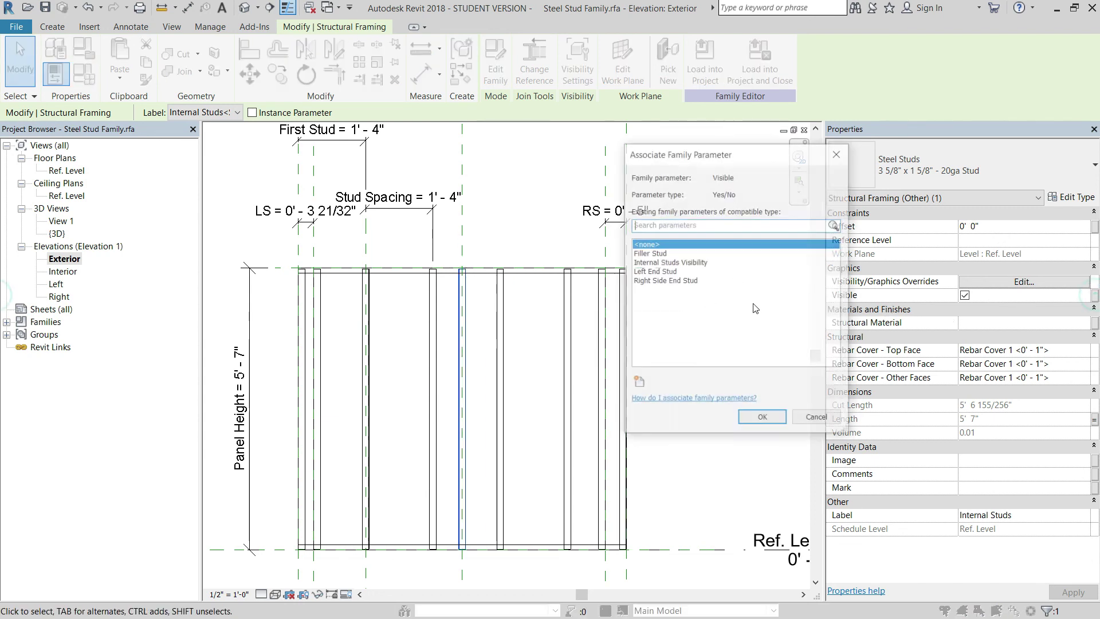
pyautogui.click(670, 262)
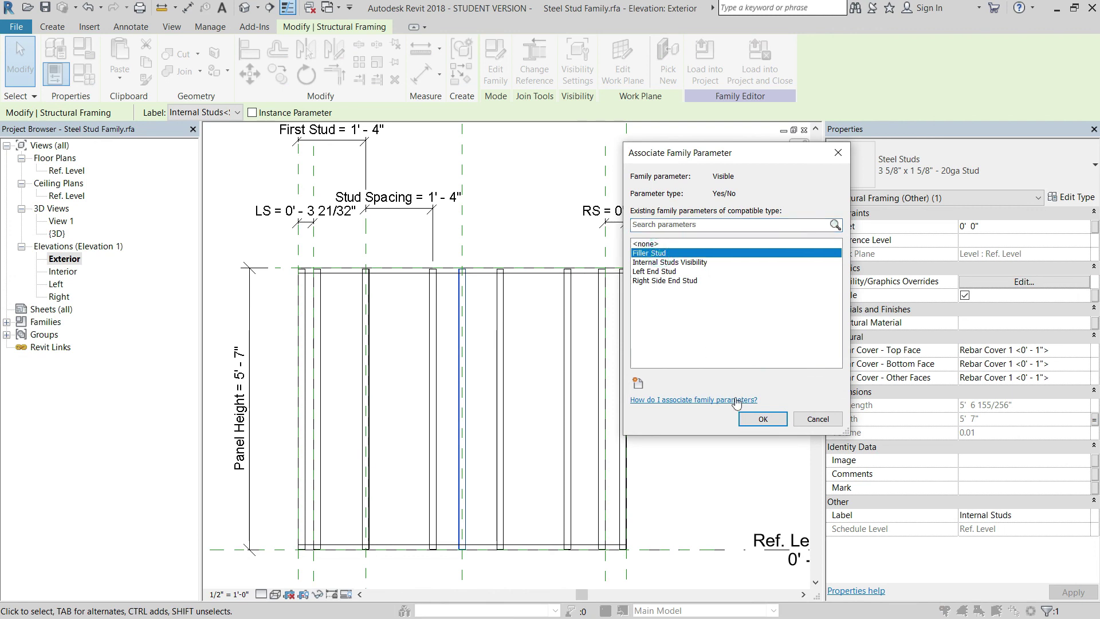
pyautogui.click(763, 418)
pyautogui.click(503, 215)
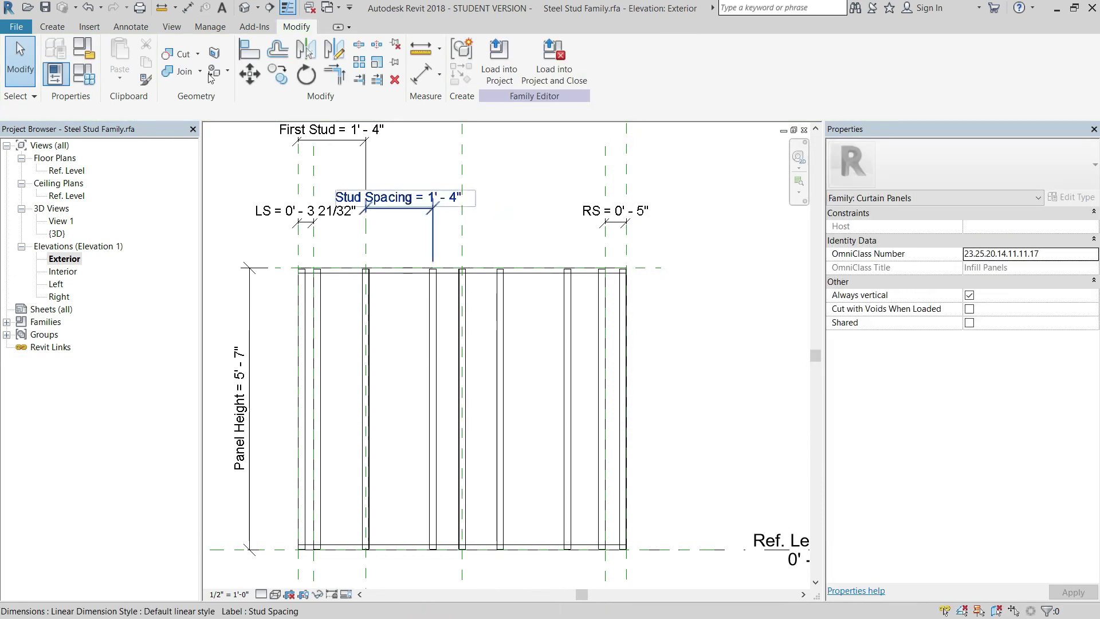
# - From the 3D view, turn off the Right Side End Stud, Left End Stud and Filler Stud visibility parameters in the family types
pyautogui.click(245, 7)
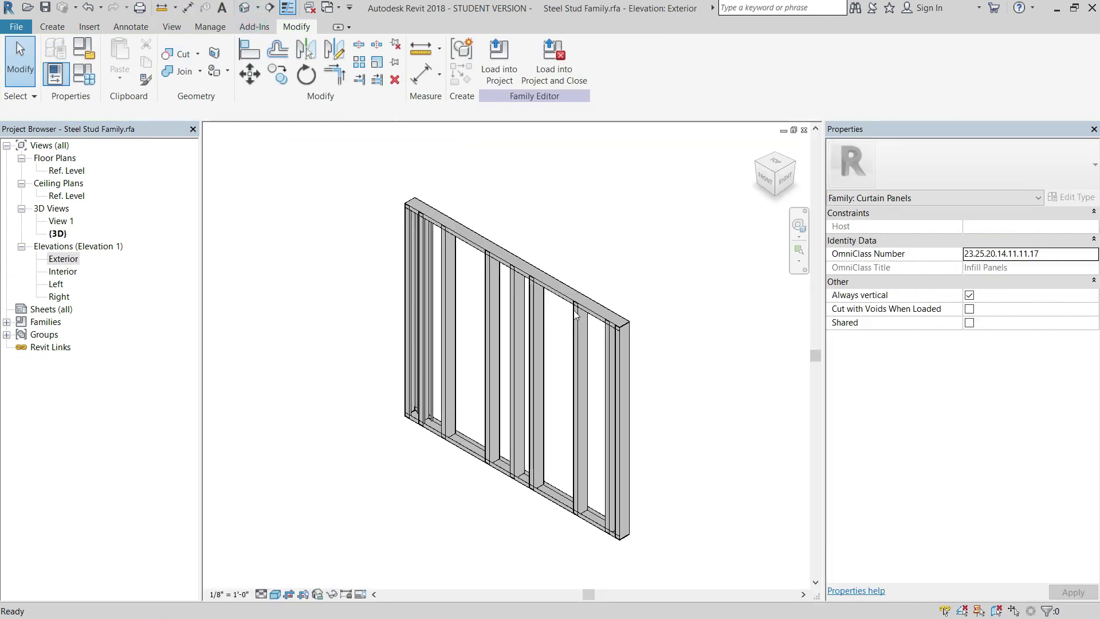
pyautogui.moveTo(687, 269); pyautogui.dragTo(649, 277, button='middle')
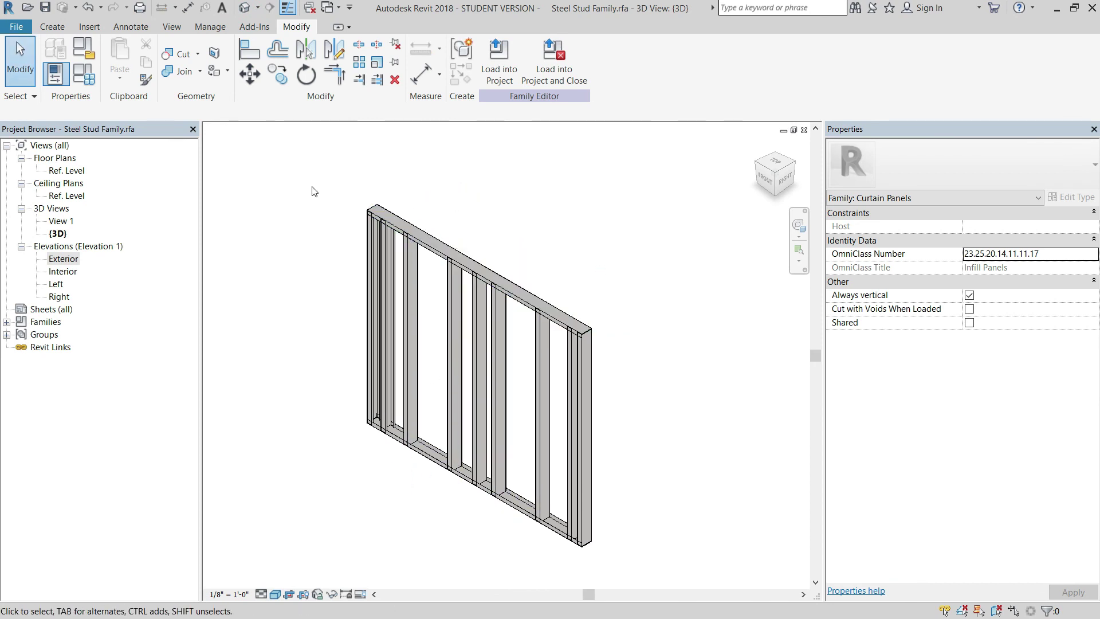
pyautogui.click(84, 74)
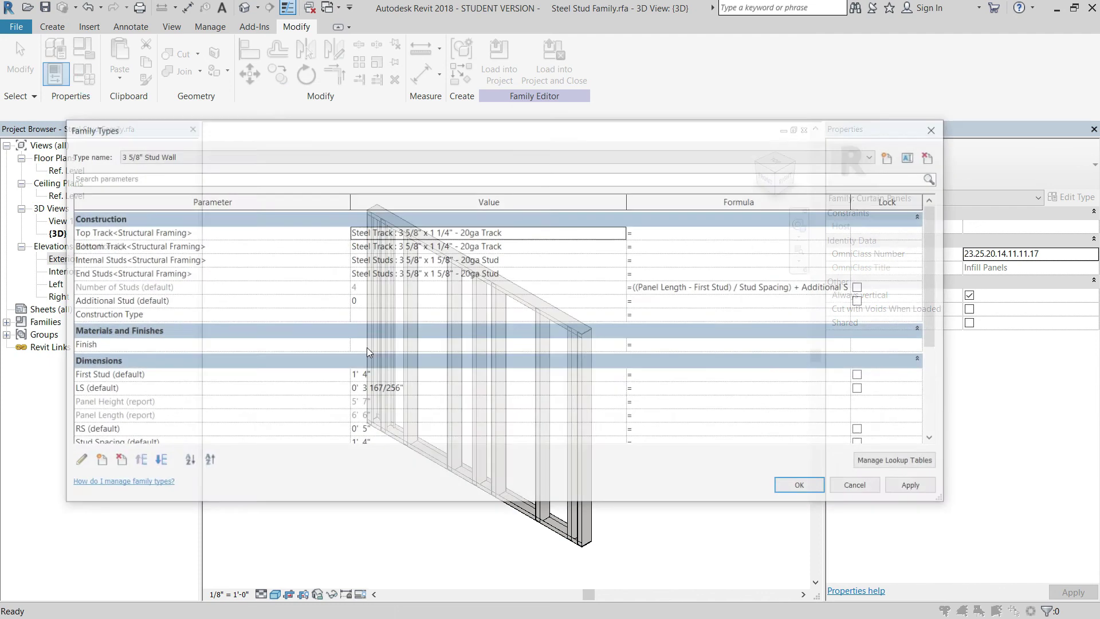
pyautogui.scroll(-5, 407, 381)
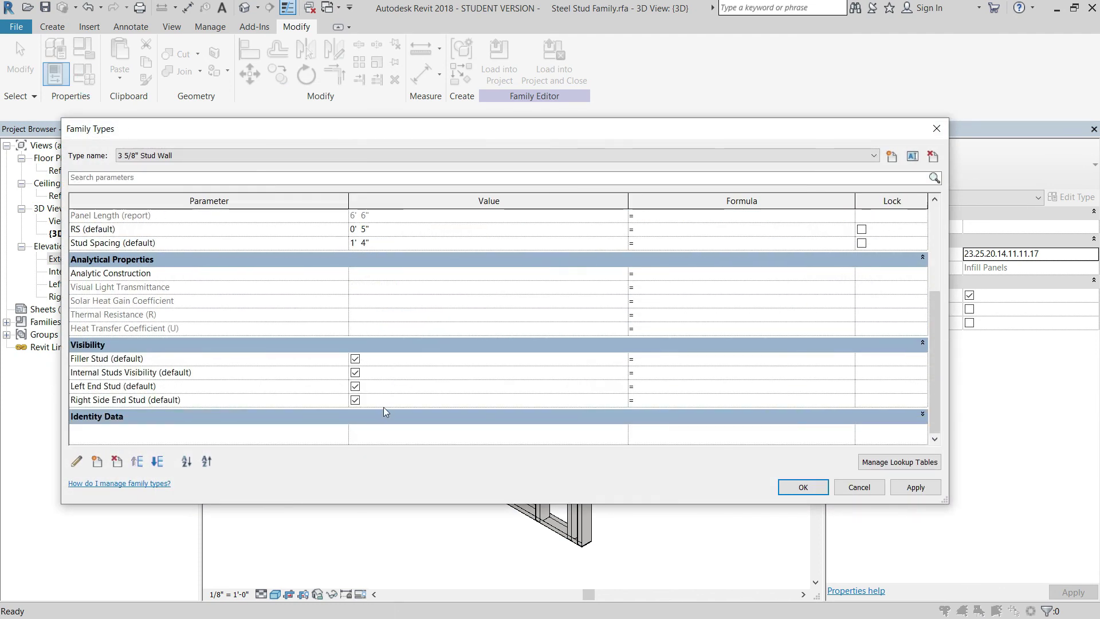
pyautogui.click(355, 400)
pyautogui.click(355, 386)
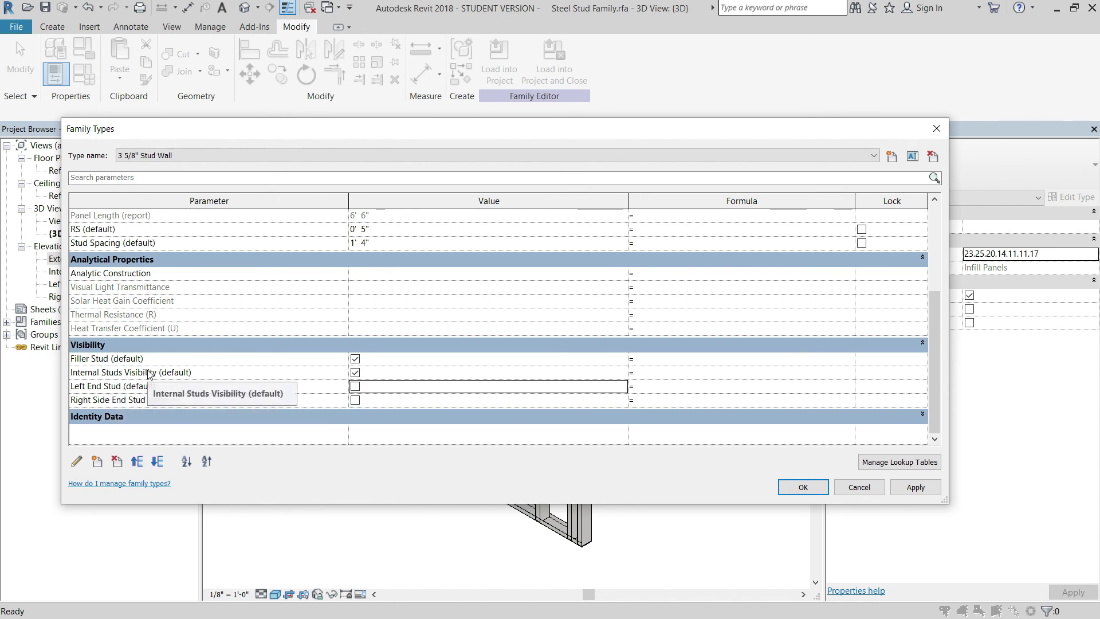
pyautogui.click(355, 359)
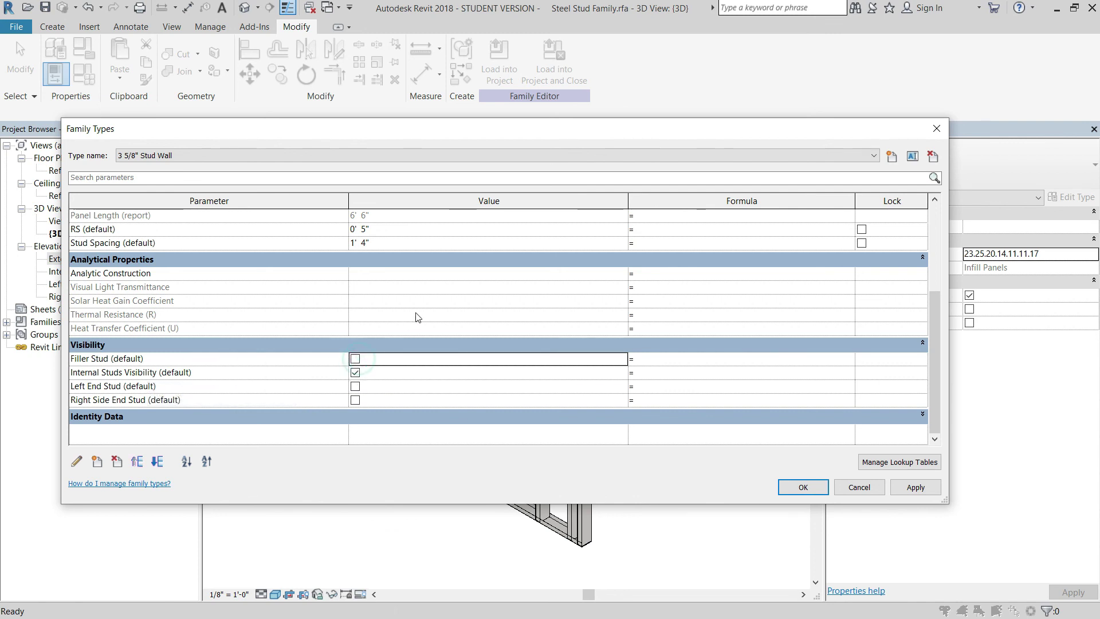
# - Set the RS dimension parameter to 1.625 inches and apply the family type changes
pyautogui.scroll(1, 417, 317)
pyautogui.scroll(2, 391, 295)
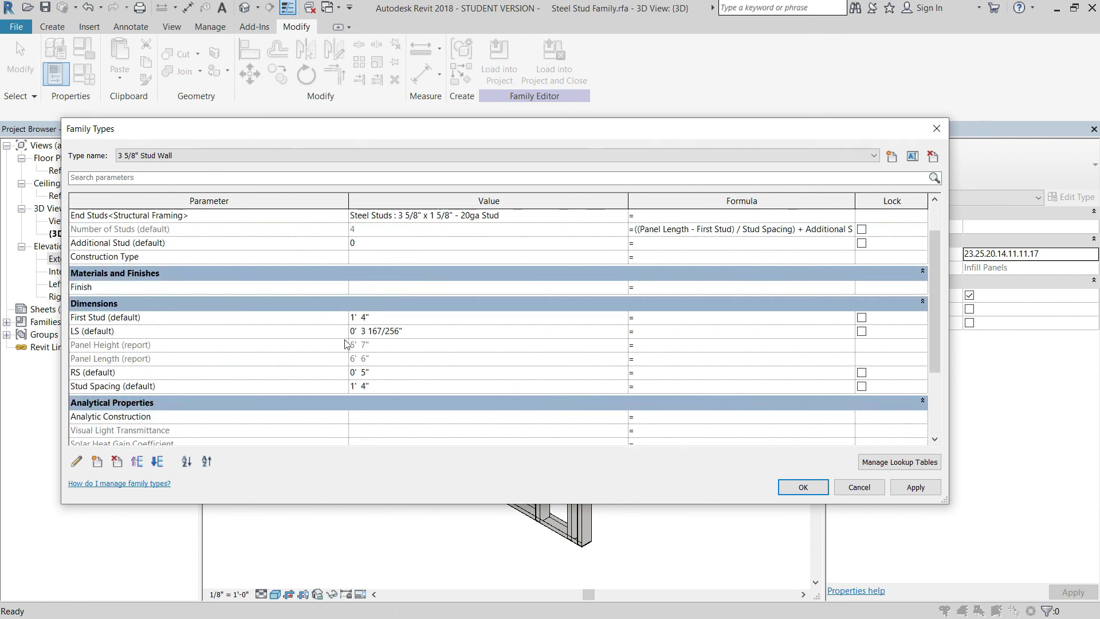
pyautogui.scroll(-3, 288, 387)
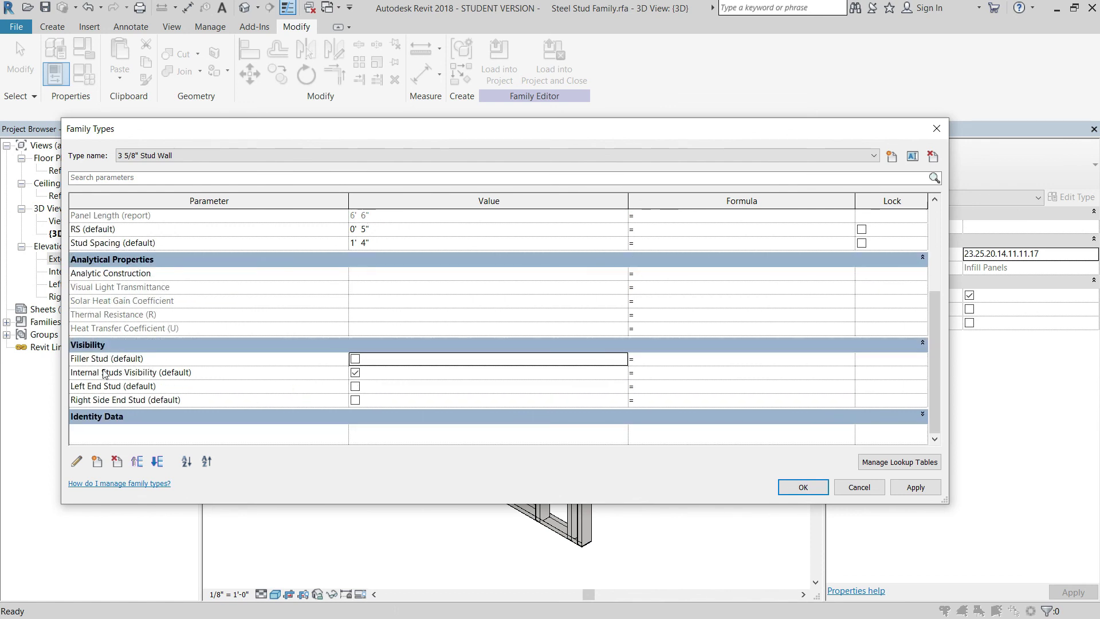
pyautogui.moveTo(90, 359); pyautogui.dragTo(133, 372)
pyautogui.scroll(1, 256, 229)
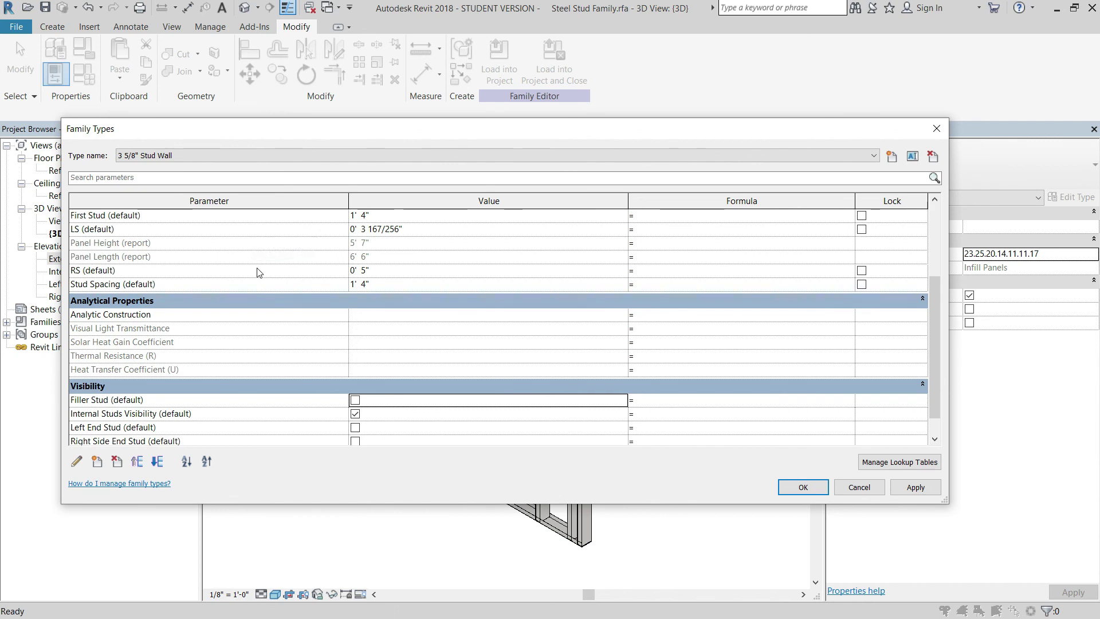
pyautogui.scroll(1, 261, 275)
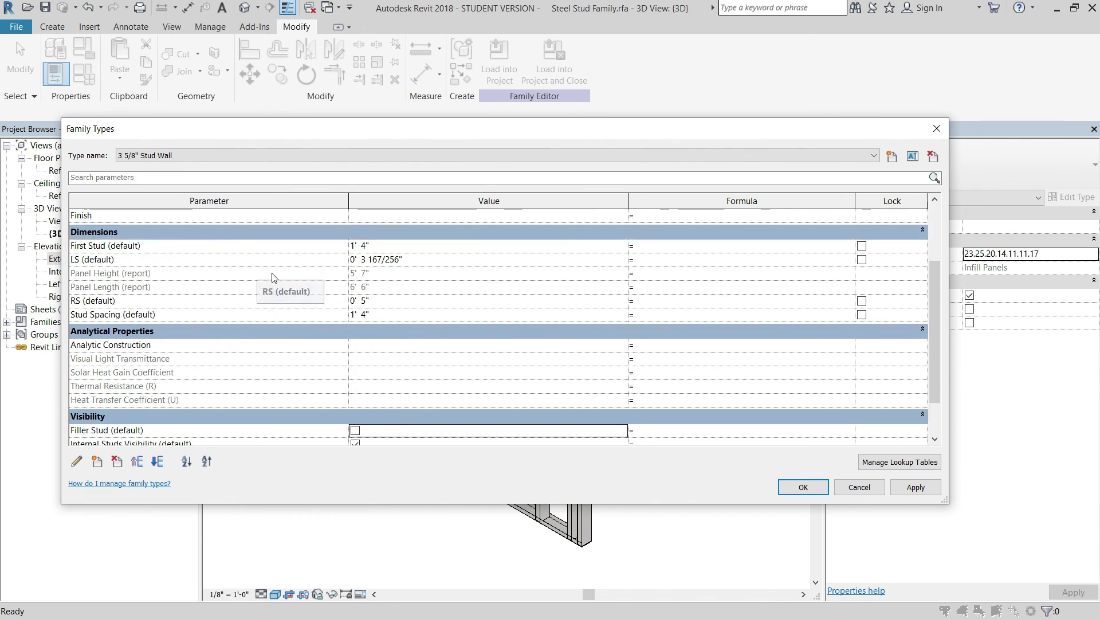
pyautogui.click(386, 300)
pyautogui.write('1.625')
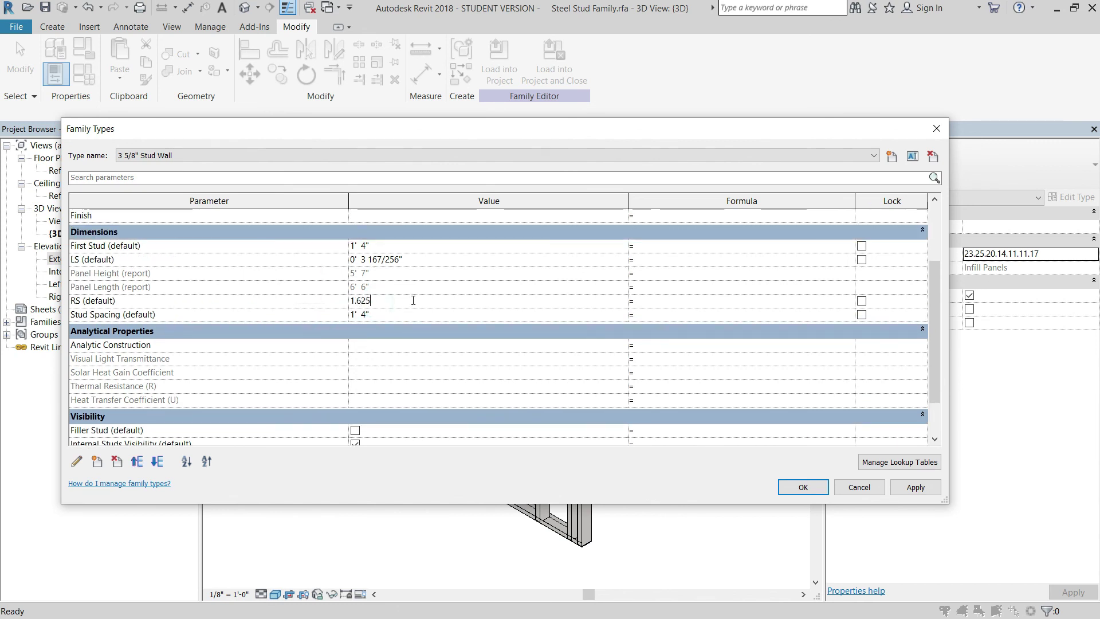
pyautogui.press('Return')
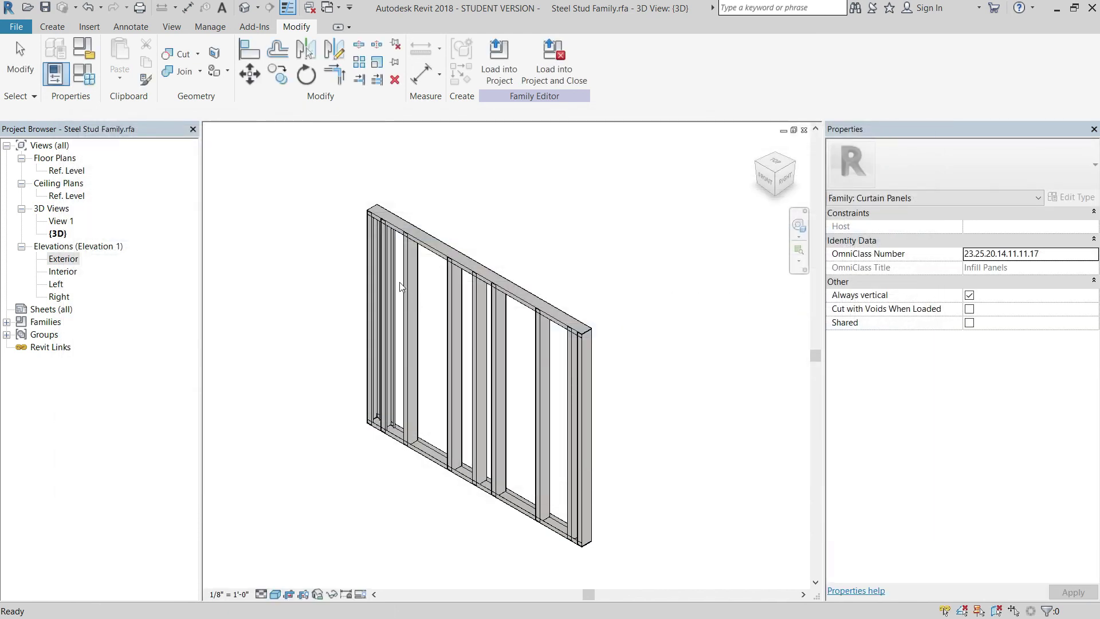
# - Set the LS dimension parameter of the 3 5/8" Stud Wall type to 1.625 inches and apply it
pyautogui.click(55, 73)
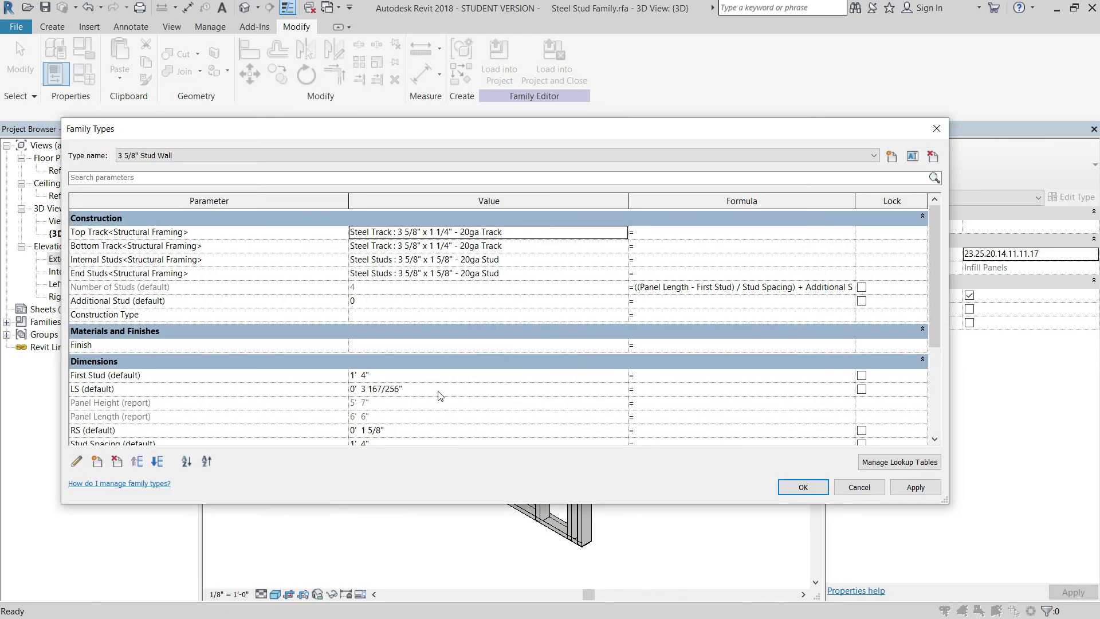
pyautogui.scroll(-2, 432, 383)
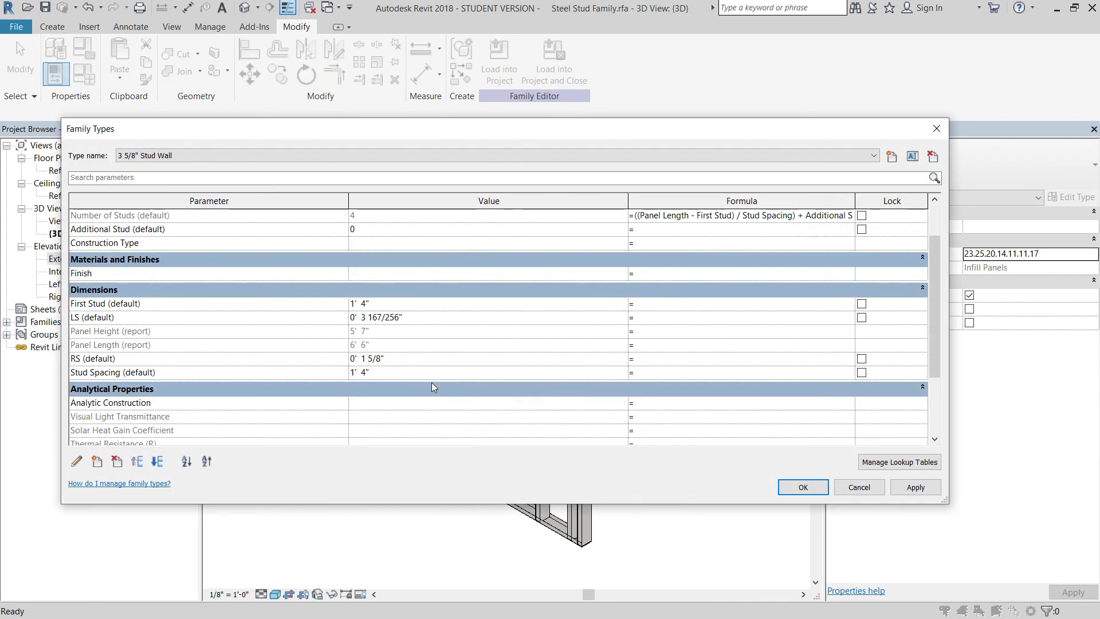
pyautogui.click(474, 315)
pyautogui.press('BackSpace')
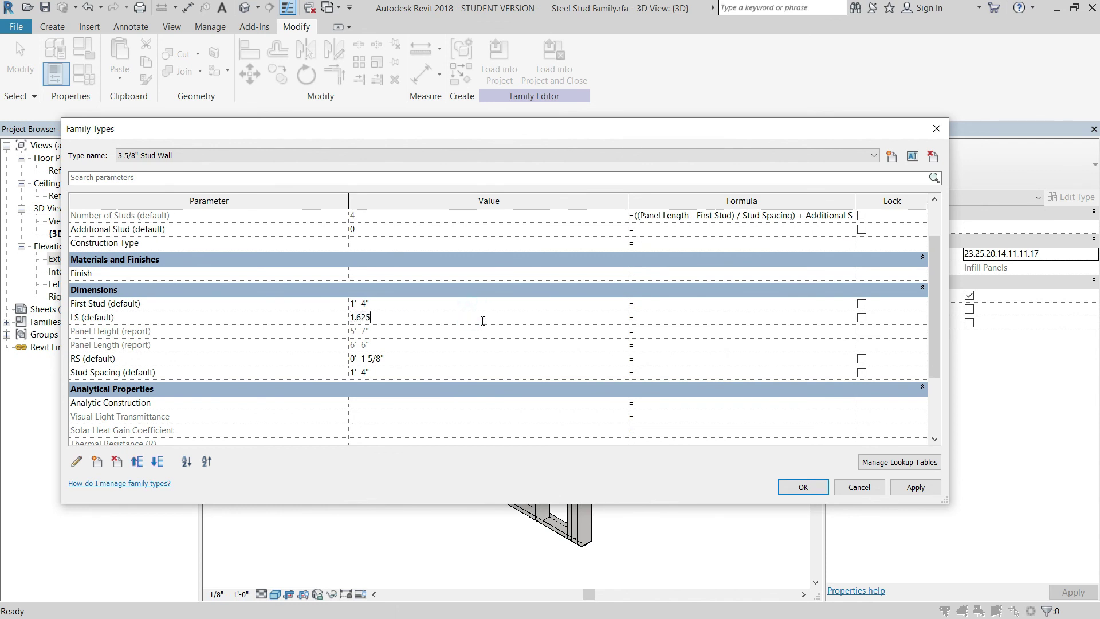
pyautogui.press('Tab')
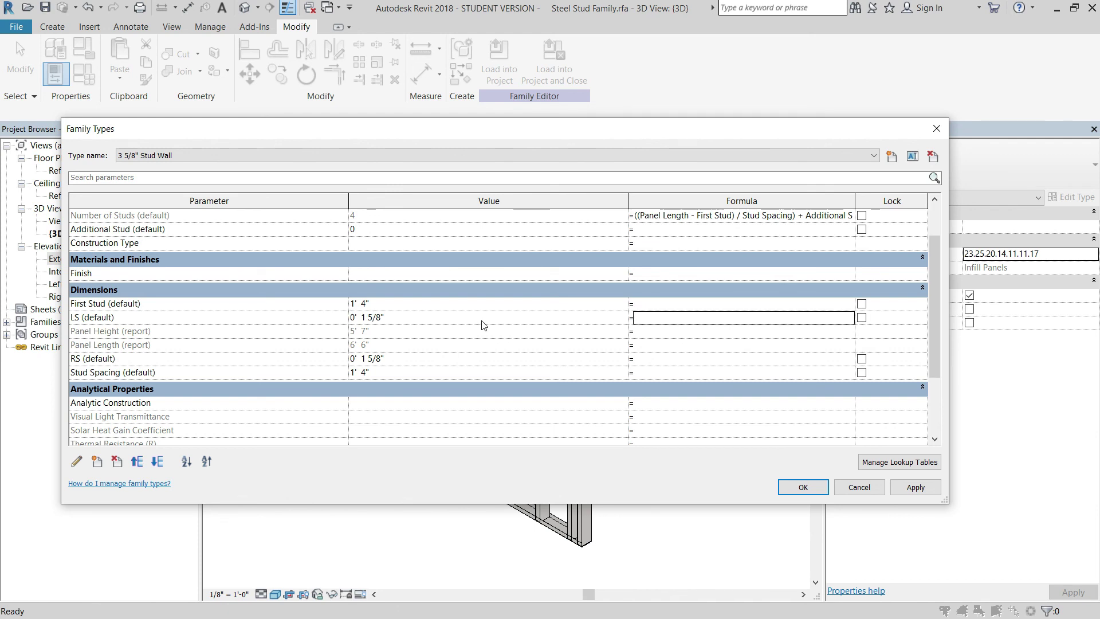
pyautogui.scroll(2, 411, 245)
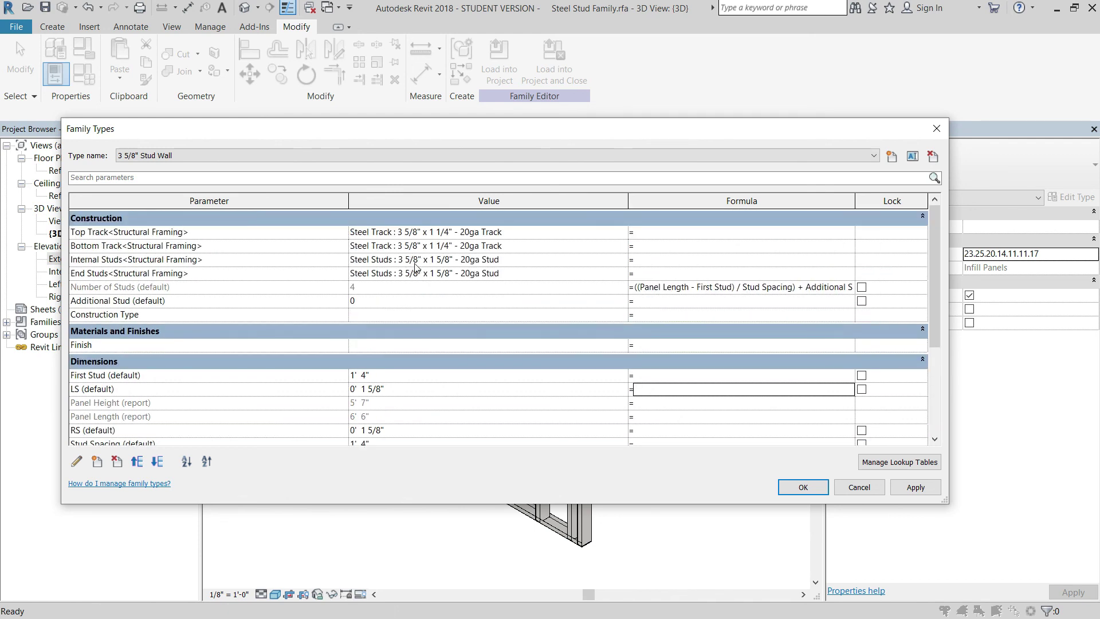
pyautogui.scroll(-3, 447, 356)
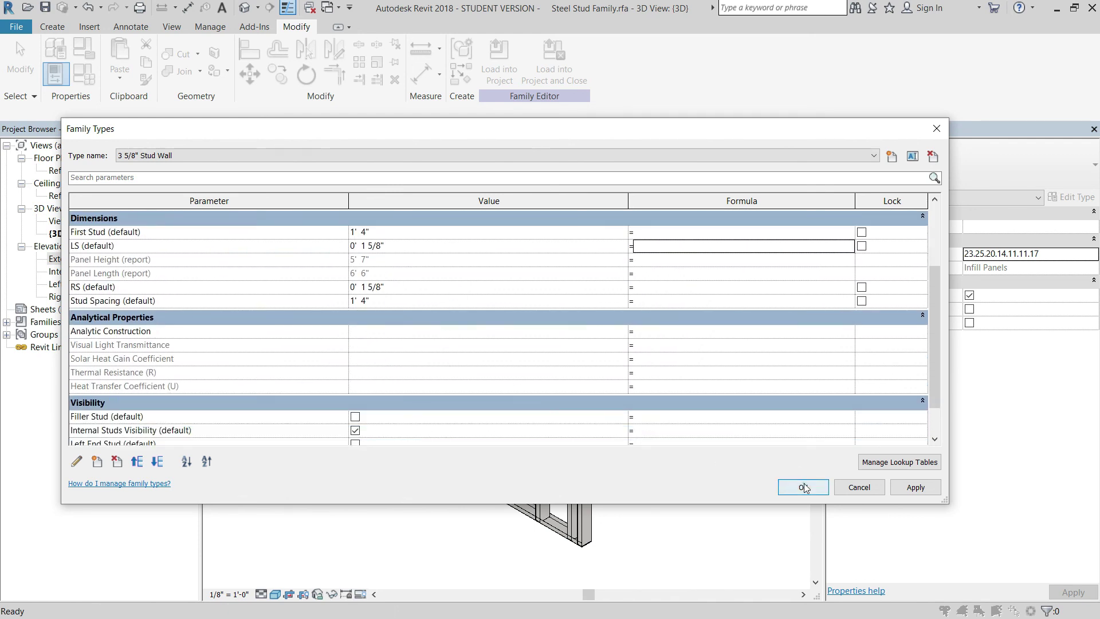
pyautogui.press('Return')
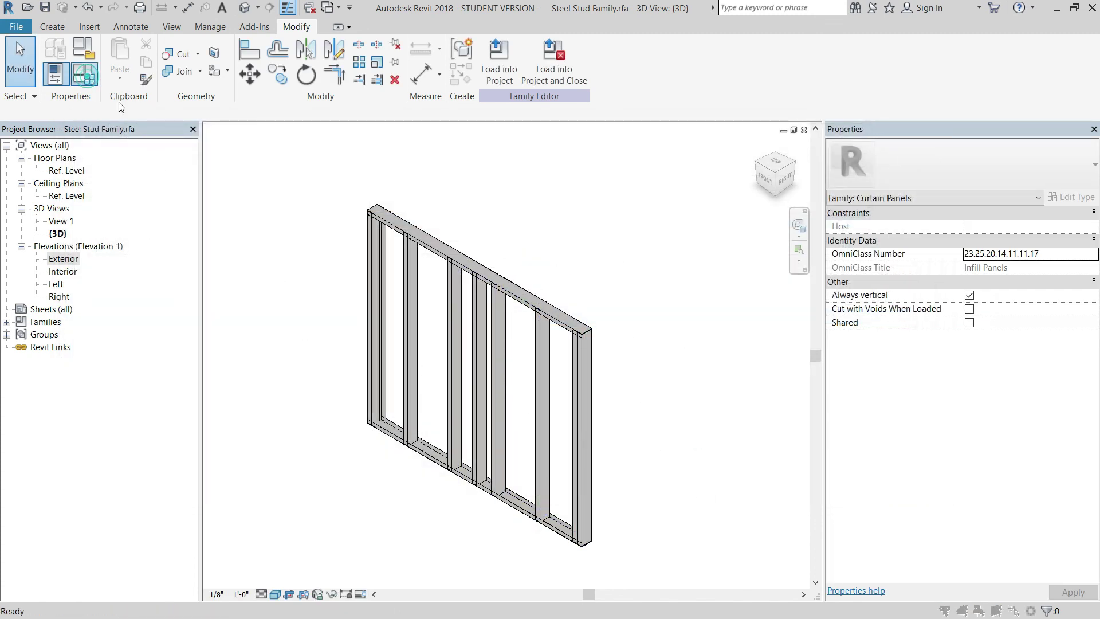
# - Review the family type's dimension and visibility parameters, and examine the end studs and array of the panel in the 3D view
pyautogui.click(83, 73)
pyautogui.scroll(-5, 359, 408)
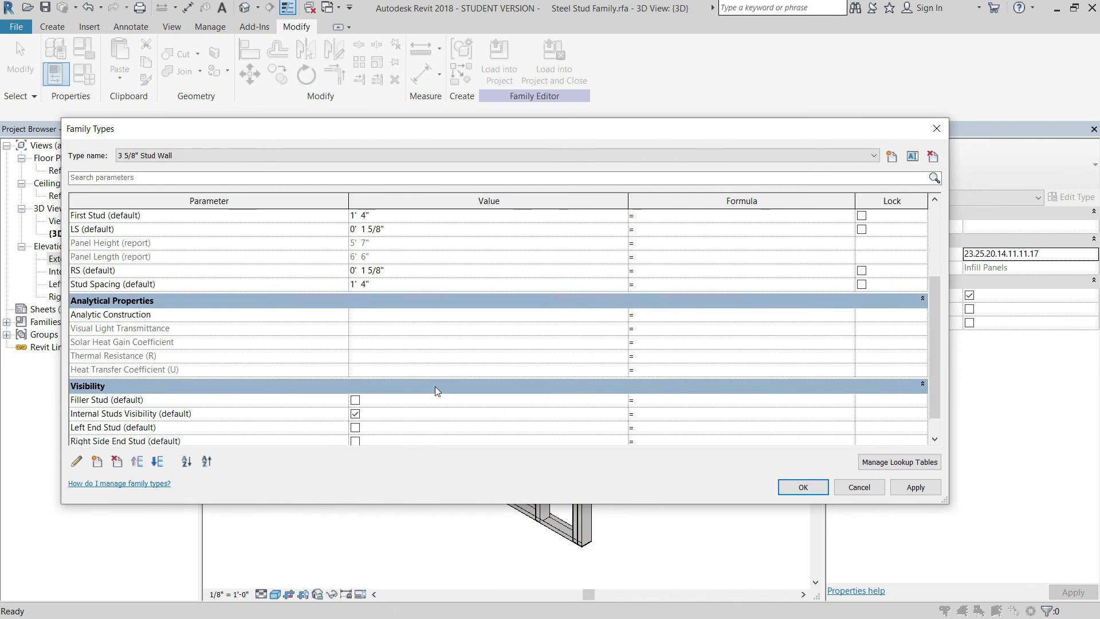
pyautogui.scroll(5, 437, 388)
pyautogui.click(803, 487)
pyautogui.click(706, 500)
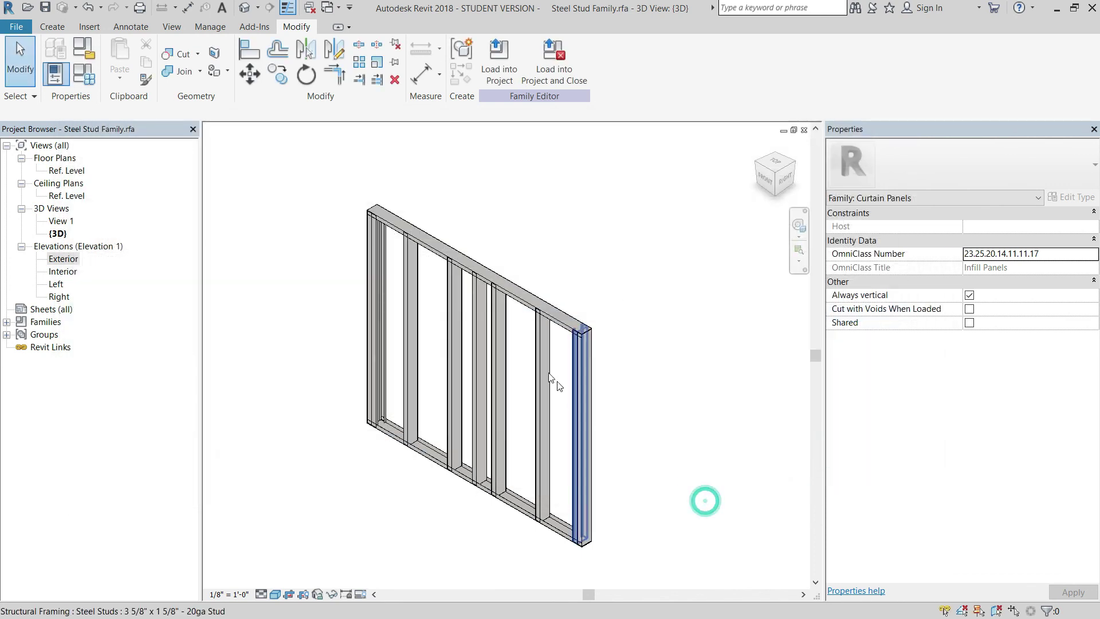
pyautogui.scroll(2, 609, 388)
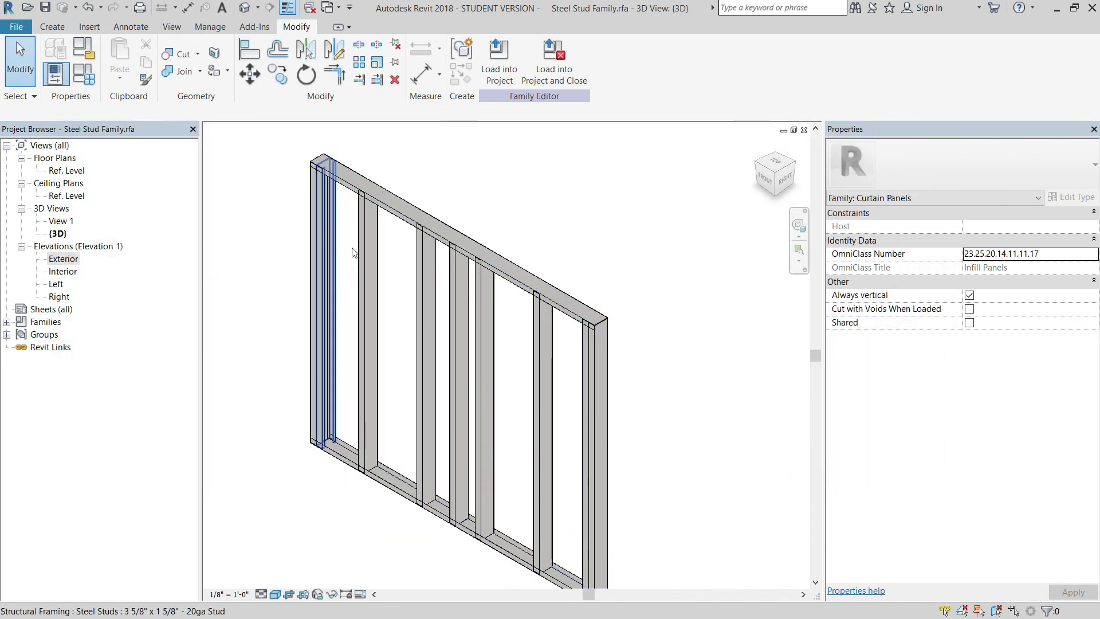
pyautogui.moveTo(573, 313); pyautogui.dragTo(563, 288, button='middle')
pyautogui.scroll(-3, 563, 288)
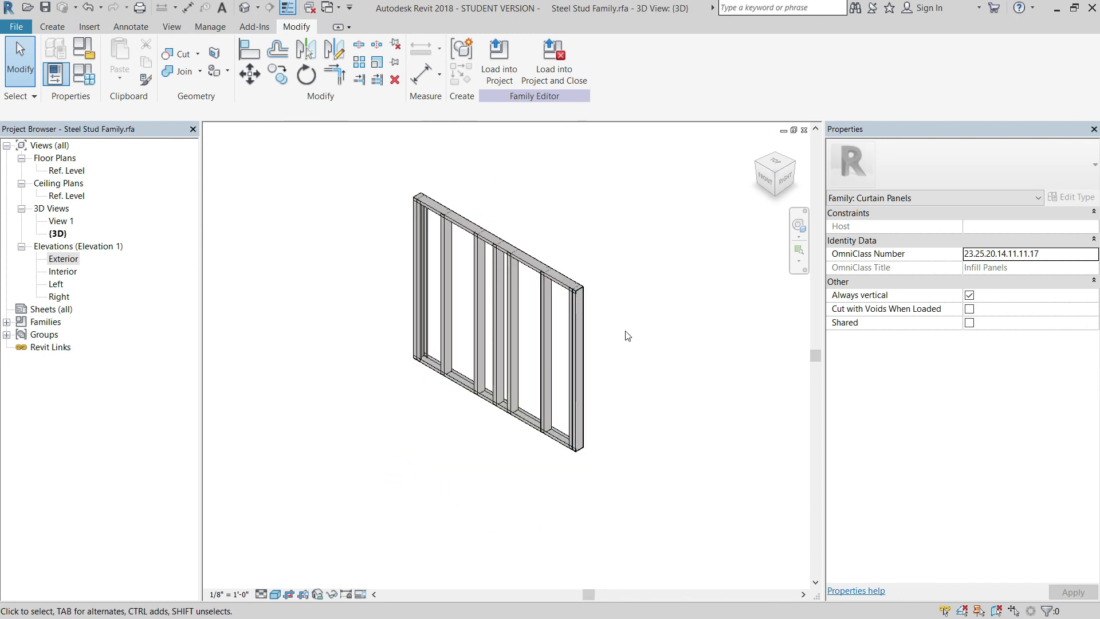
pyautogui.scroll(1, 627, 335)
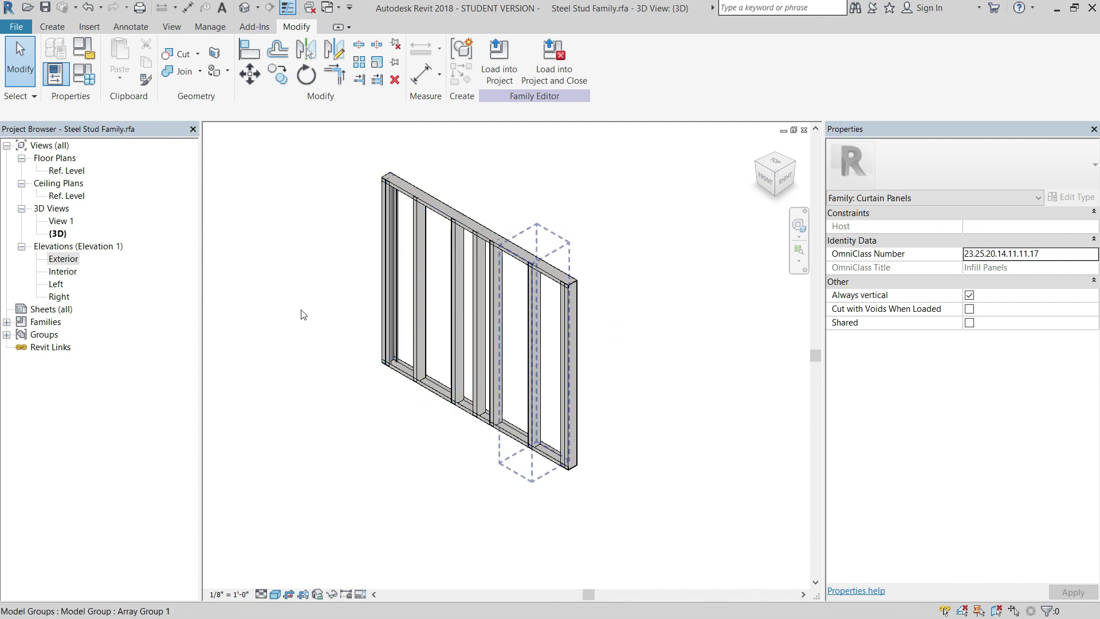
# - In the Ref. Level floor plan, place a double horizontal and a double vertical flip control just above the panel near its vertical centre plane
pyautogui.doubleClick(67, 170)
pyautogui.scroll(-2, 504, 367)
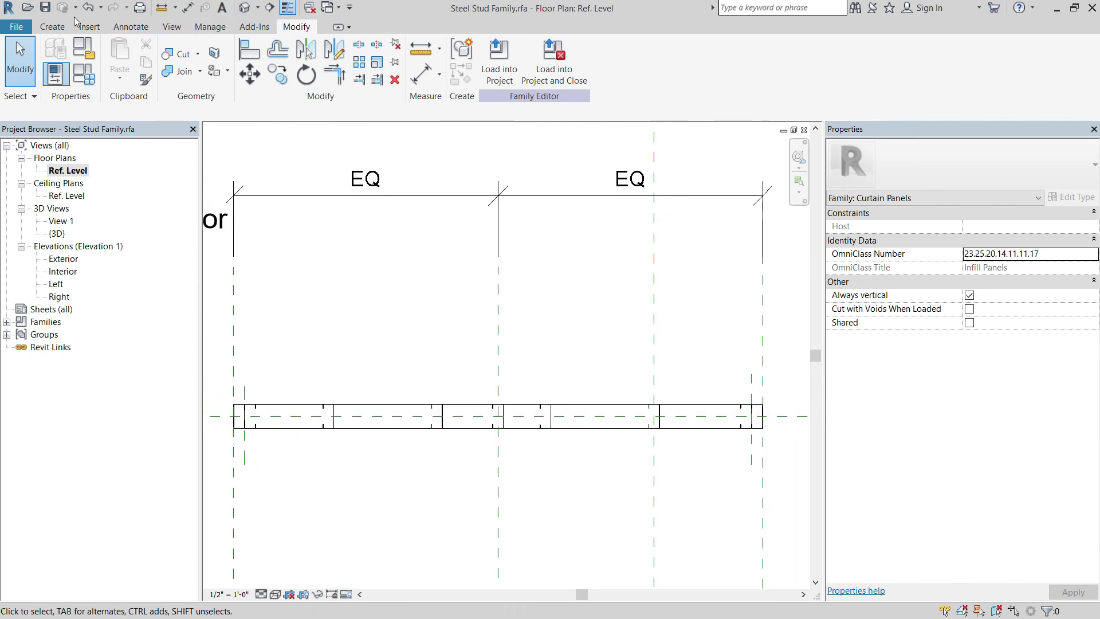
pyautogui.click(47, 29)
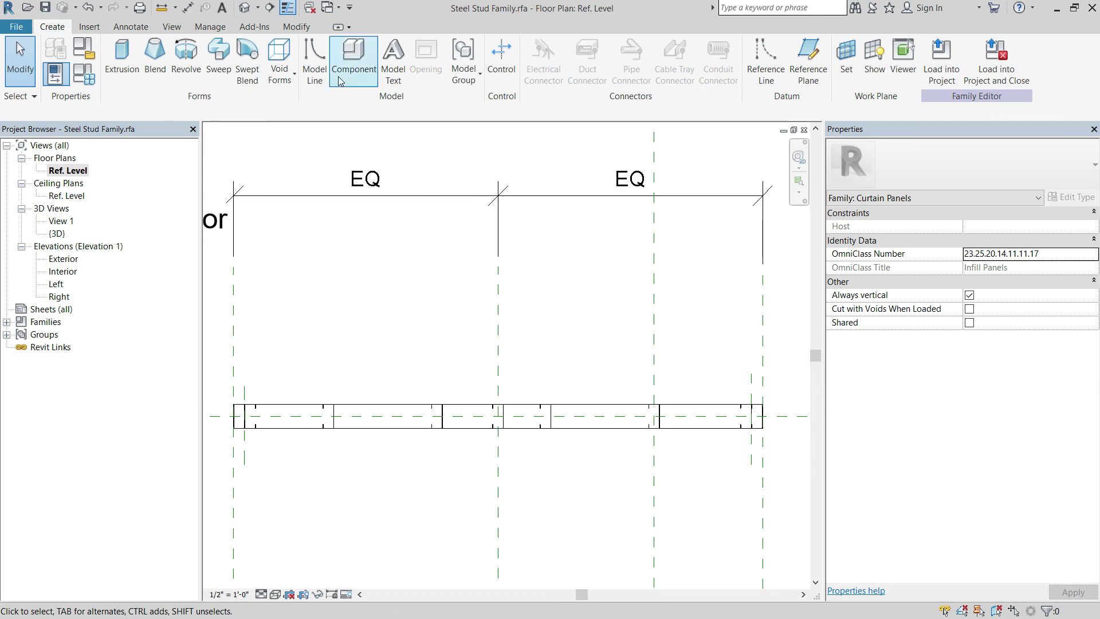
pyautogui.click(502, 58)
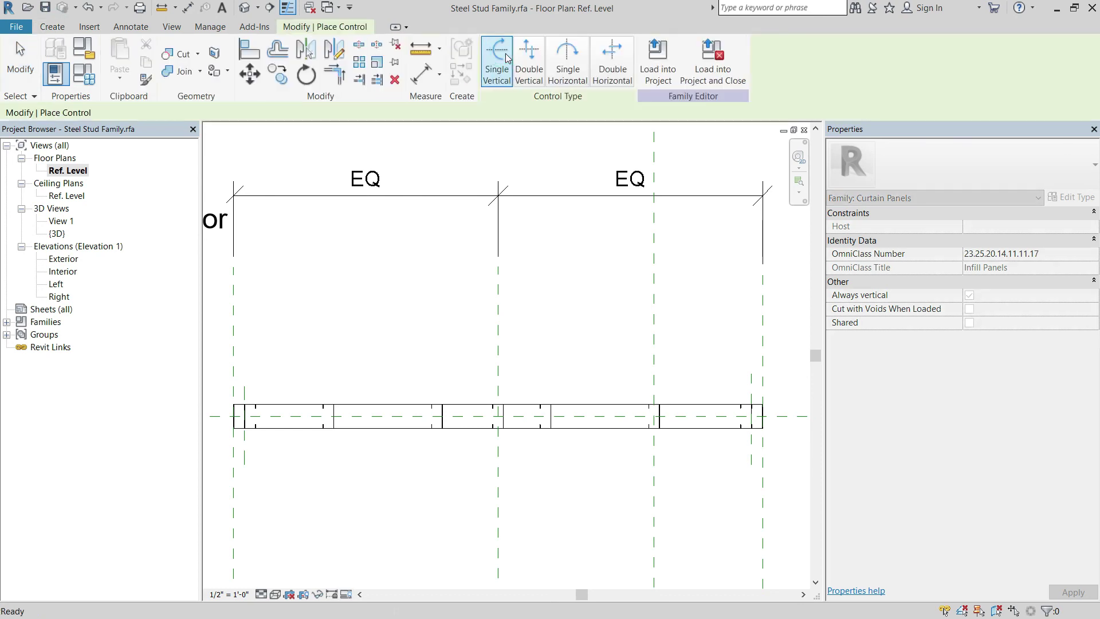
pyautogui.click(615, 54)
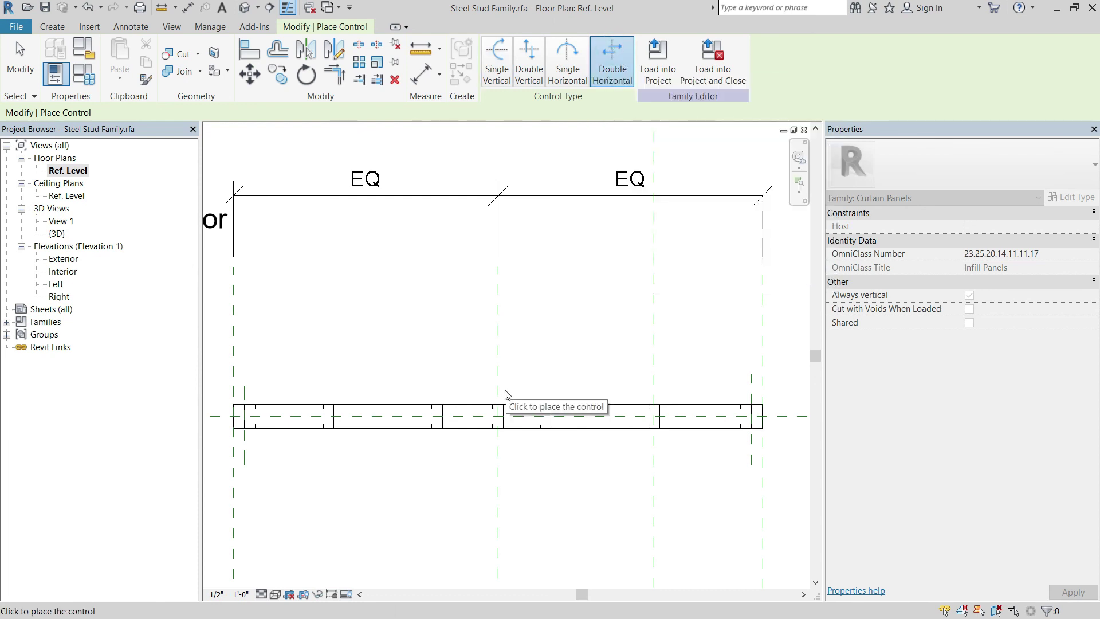
pyautogui.click(528, 57)
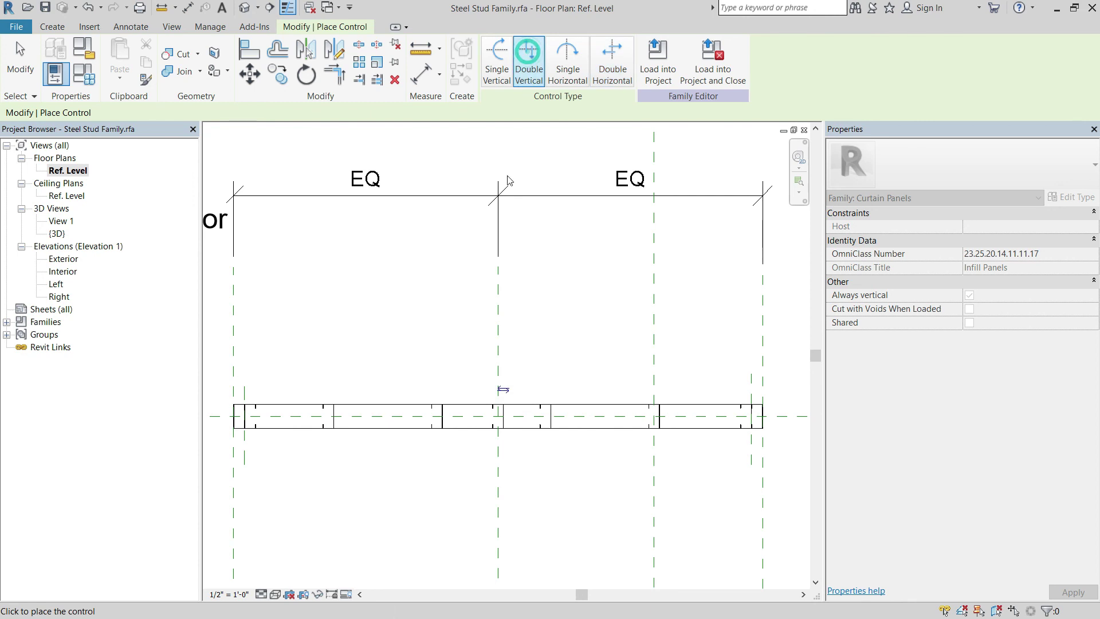
pyautogui.click(482, 390)
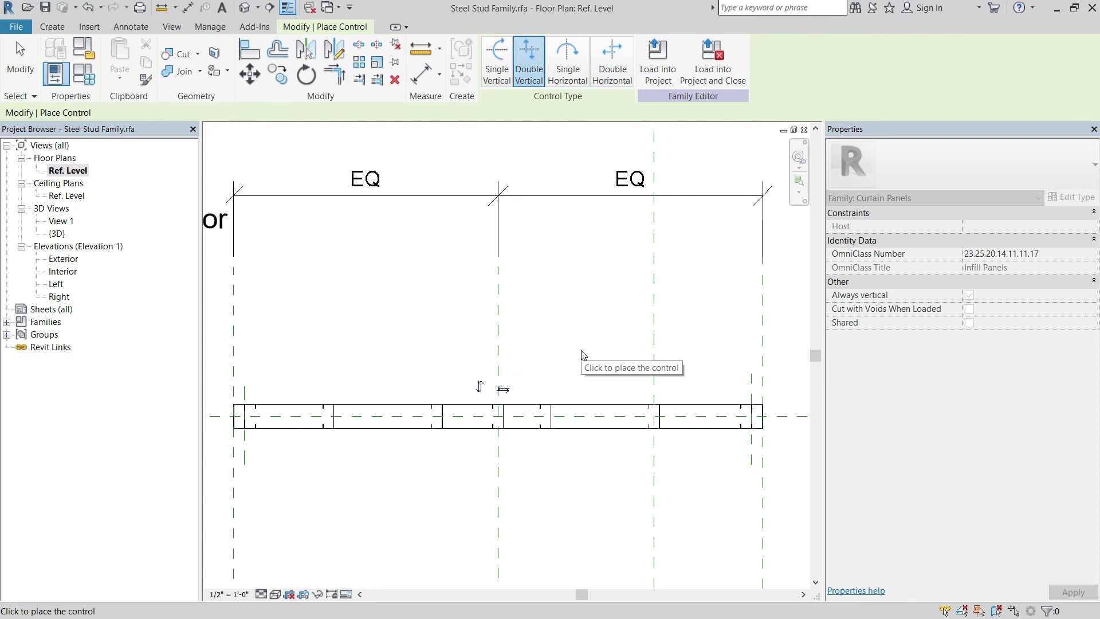
# - Finish placing the flip controls, save the Steel Stud Family and load it into the project
pyautogui.press('Escape')
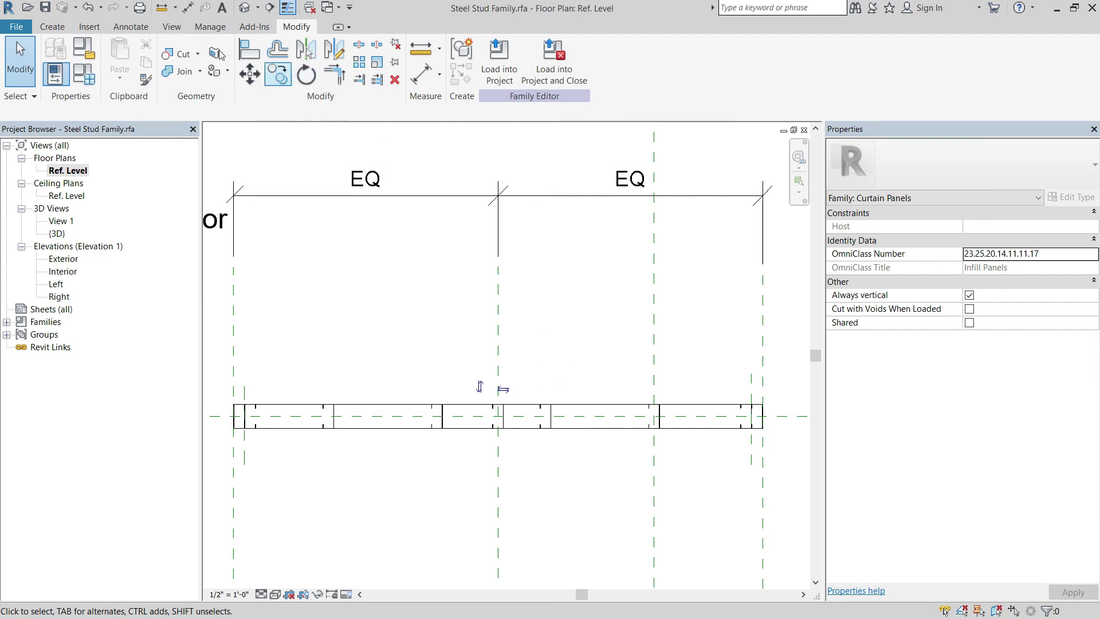
pyautogui.click(41, 8)
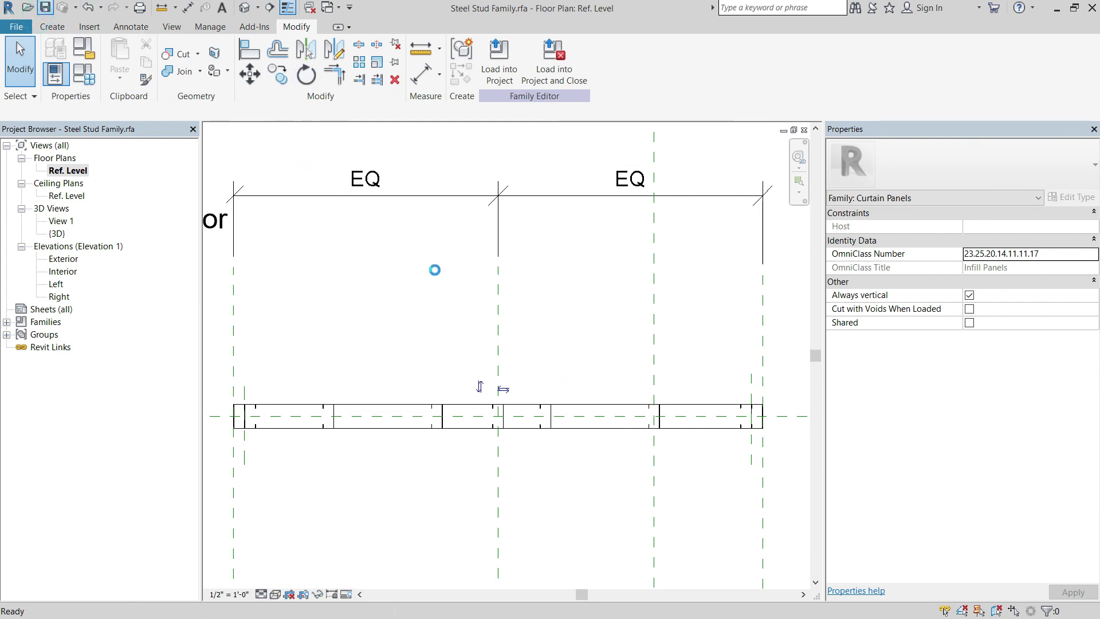
pyautogui.click(494, 67)
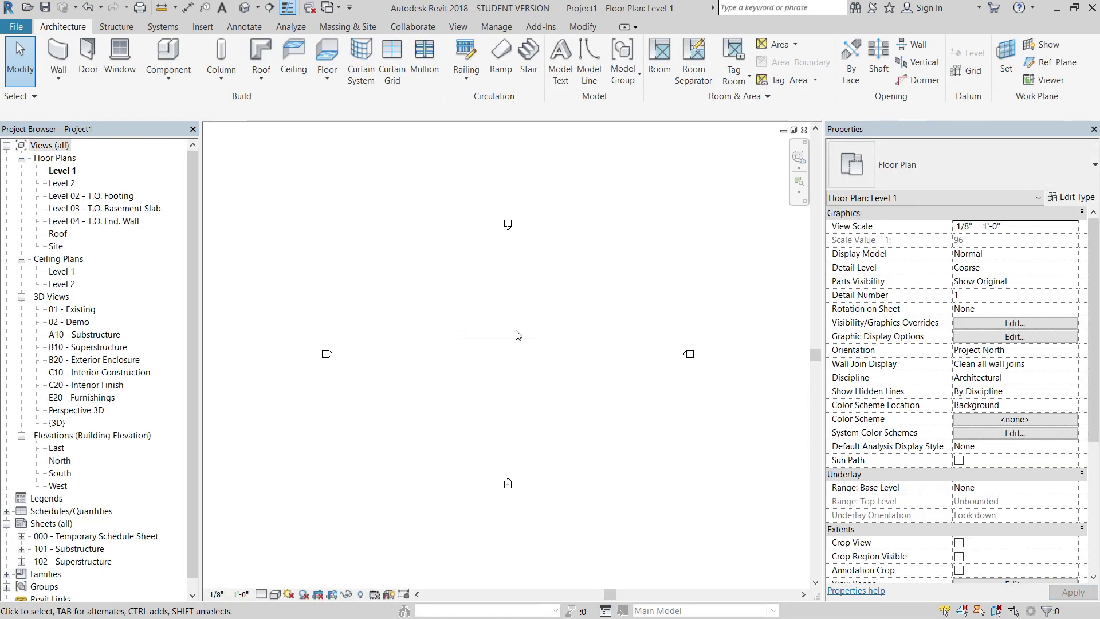
# - In the 3D view, change the curtain wall's glazed system panel to the Steel Stud Family type 3 5/8" Stud Wall
pyautogui.click(245, 8)
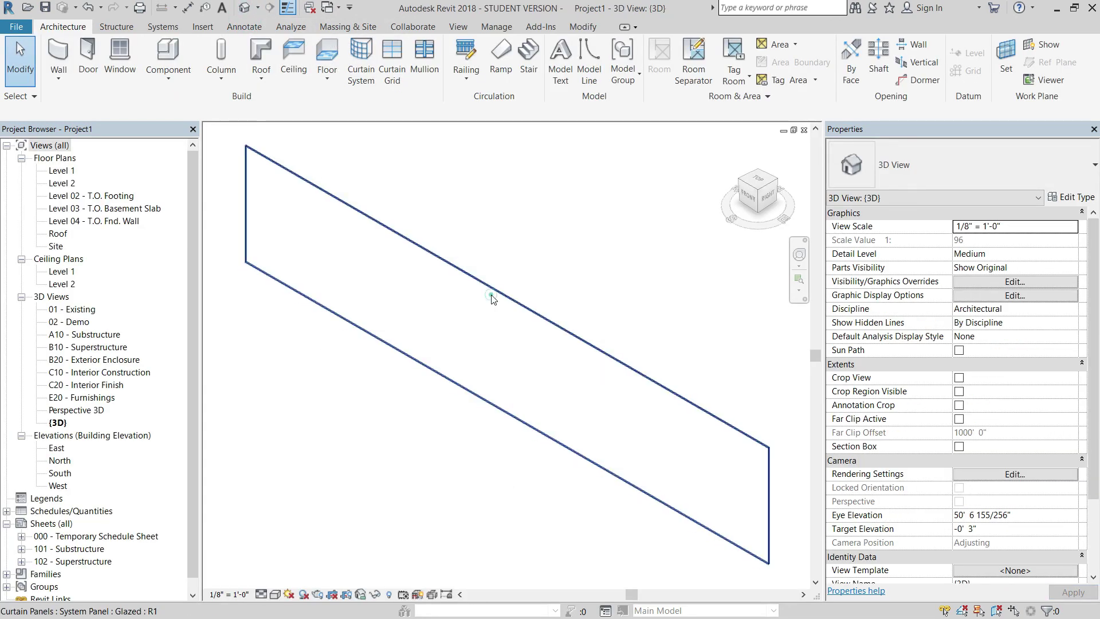
pyautogui.click(492, 298)
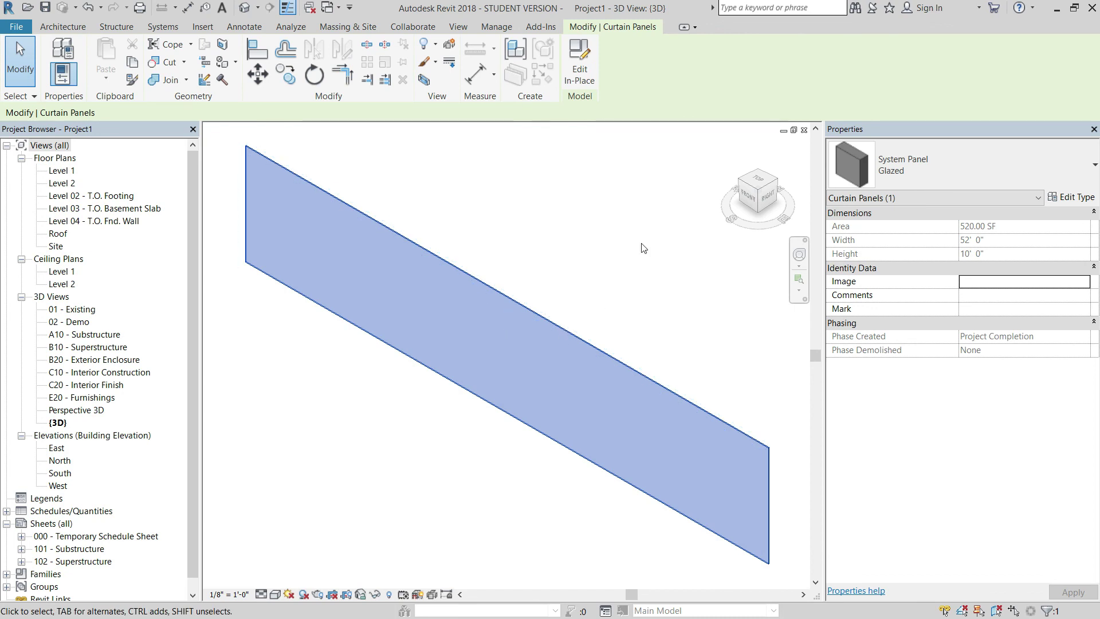
pyautogui.click(925, 164)
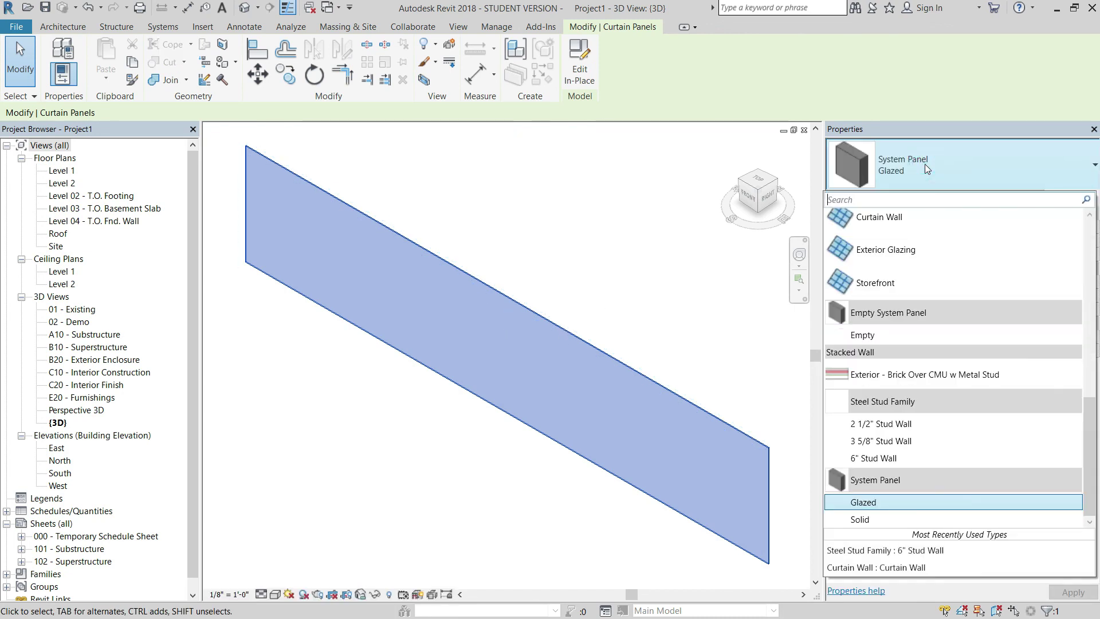
pyautogui.click(905, 441)
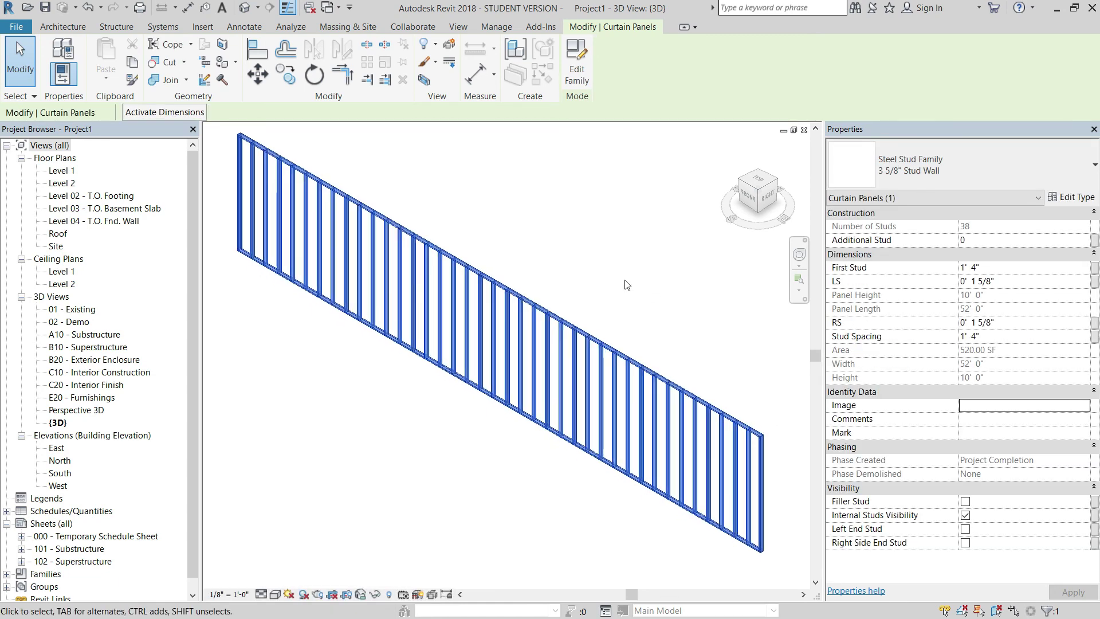
pyautogui.click(626, 285)
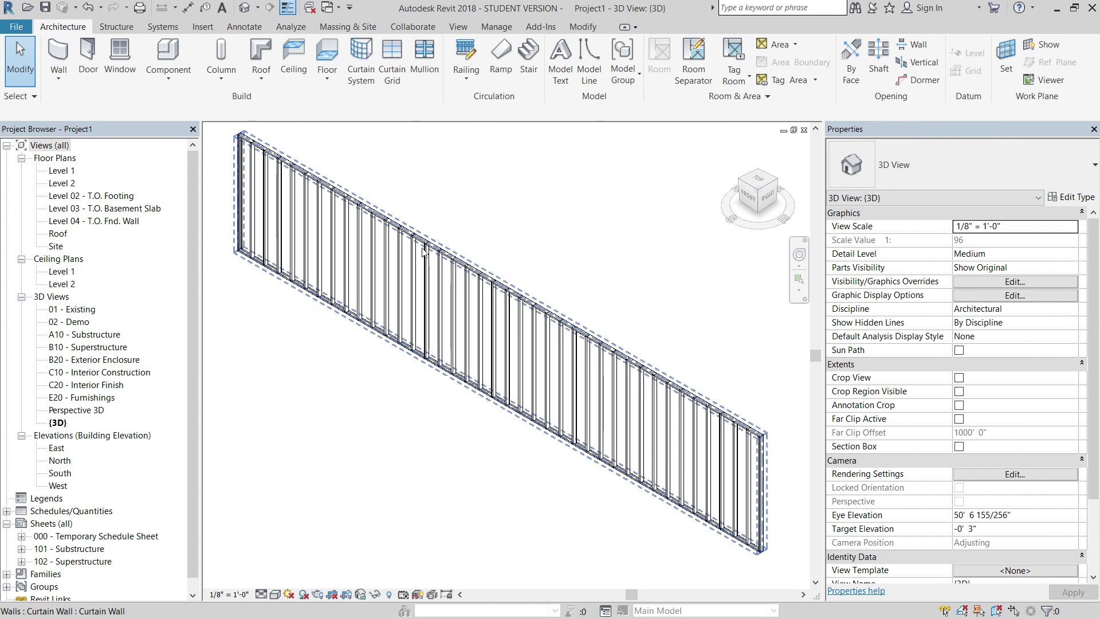
# - Select the stud panel inside the curtain wall and turn on its Left End Stud and Right Side End Stud visibility
pyautogui.click(425, 264)
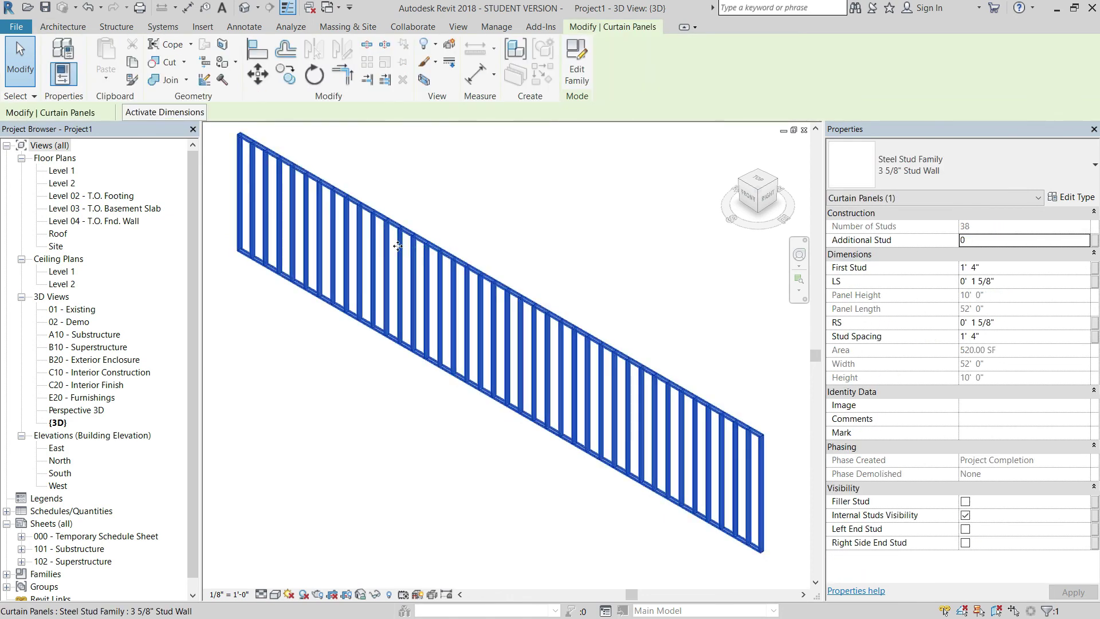
pyautogui.click(585, 261)
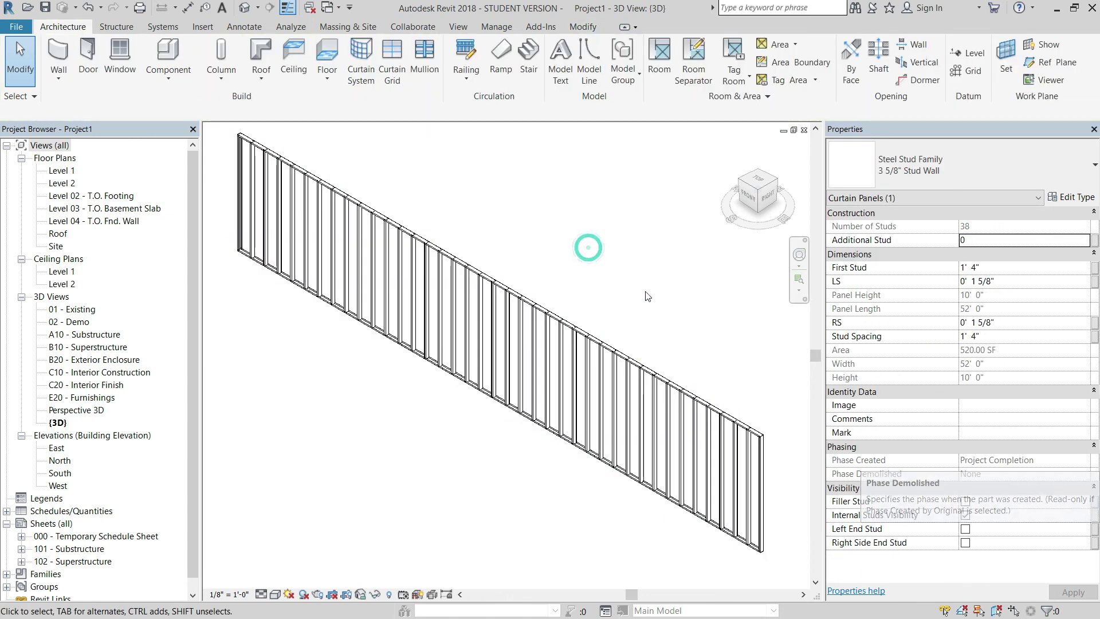
pyautogui.click(611, 344)
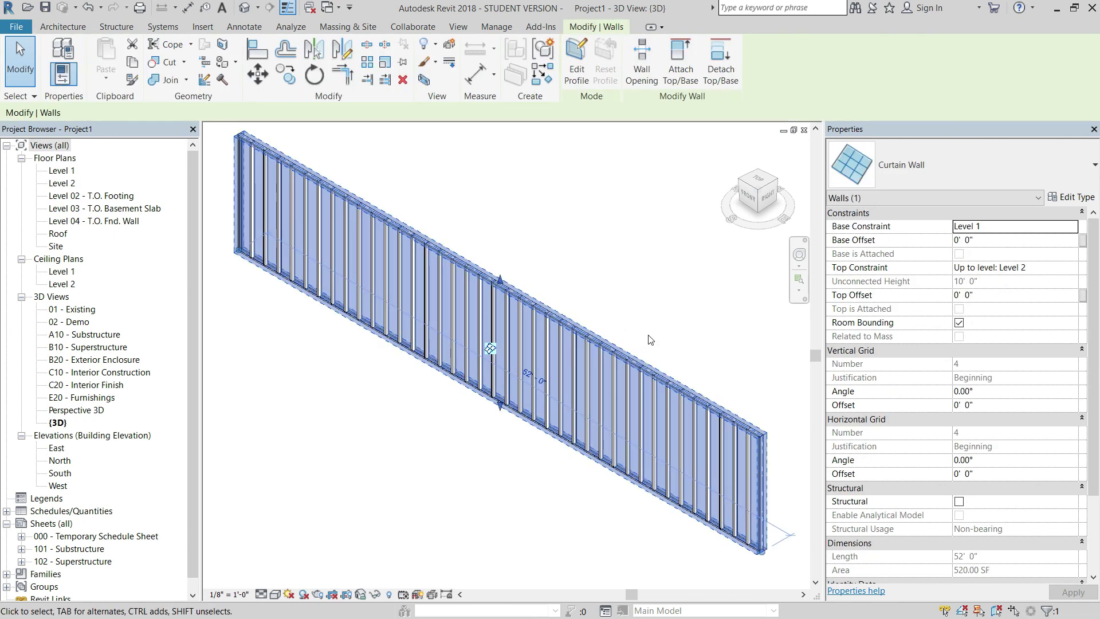
pyautogui.click(646, 279)
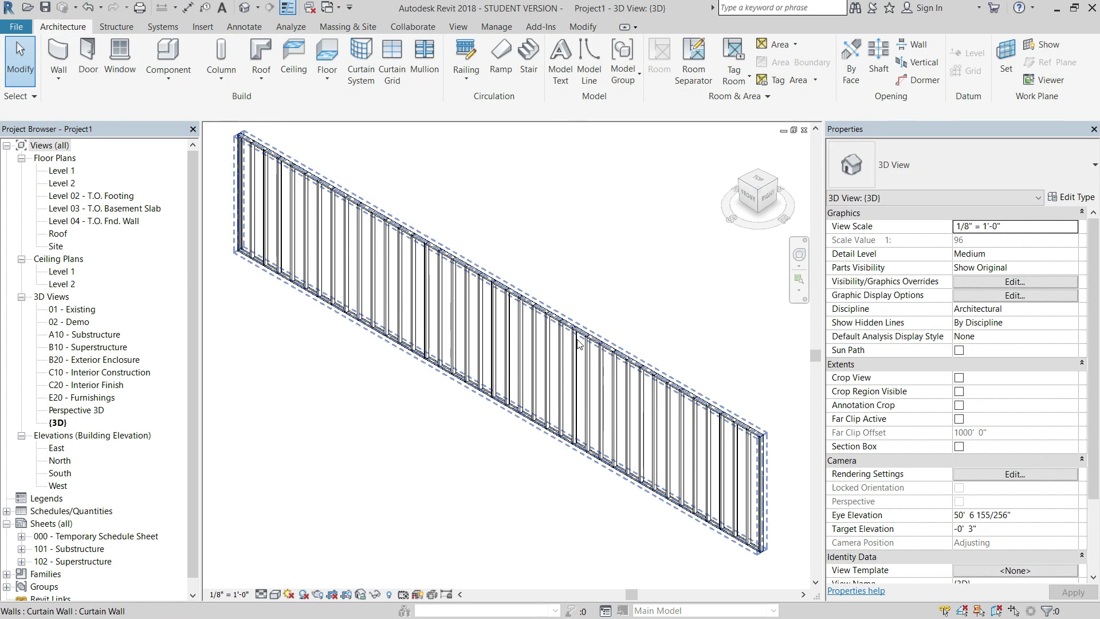
pyautogui.press('Tab')
pyautogui.click(577, 341)
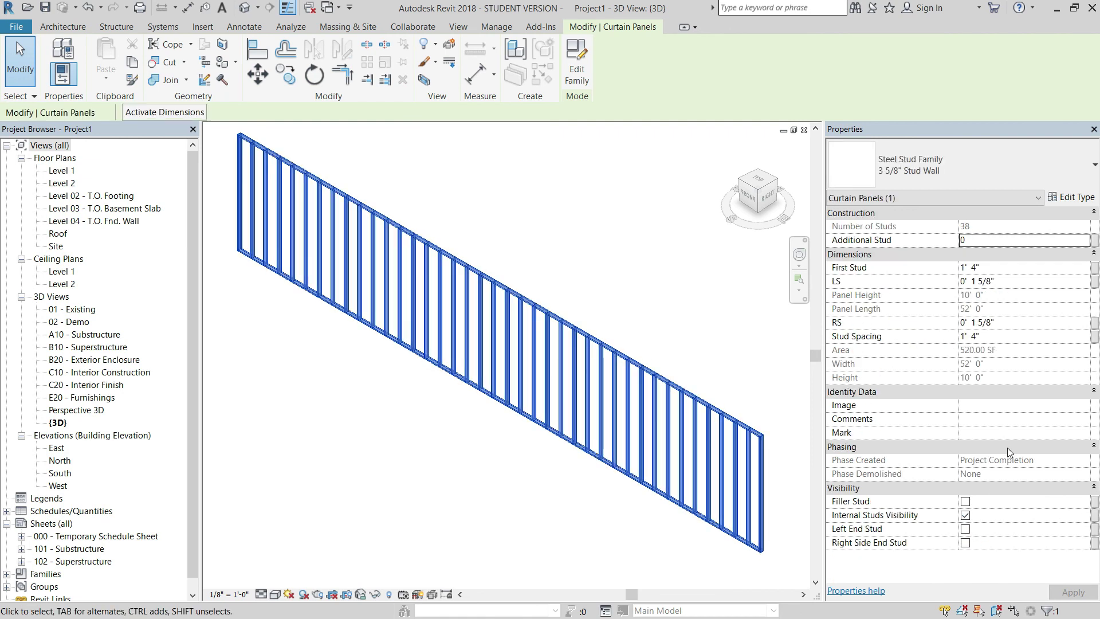
pyautogui.click(966, 529)
pyautogui.click(965, 542)
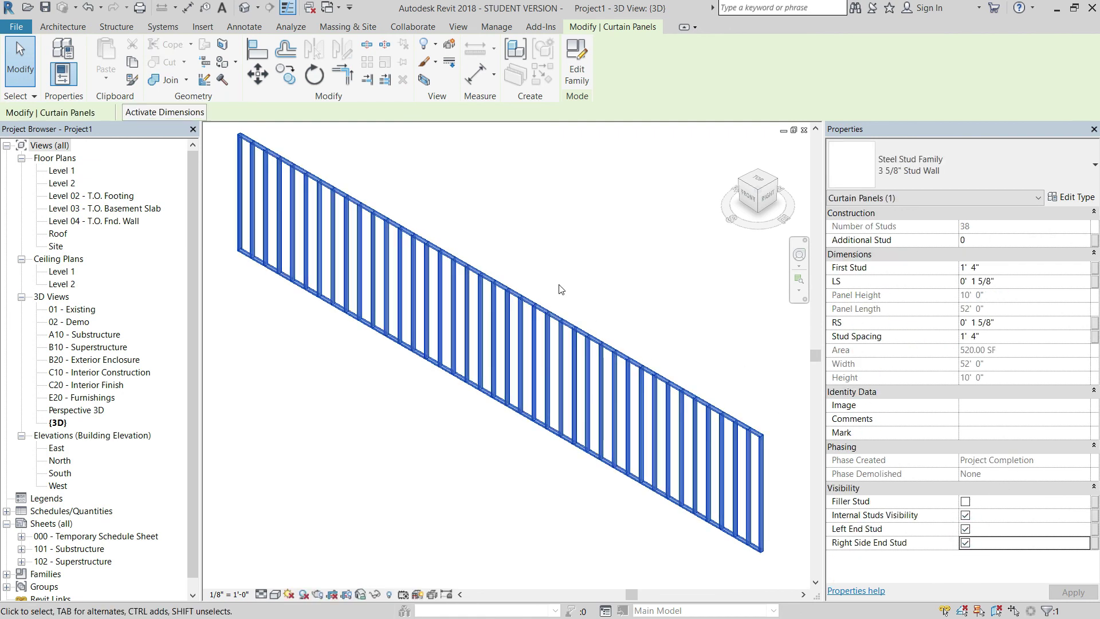
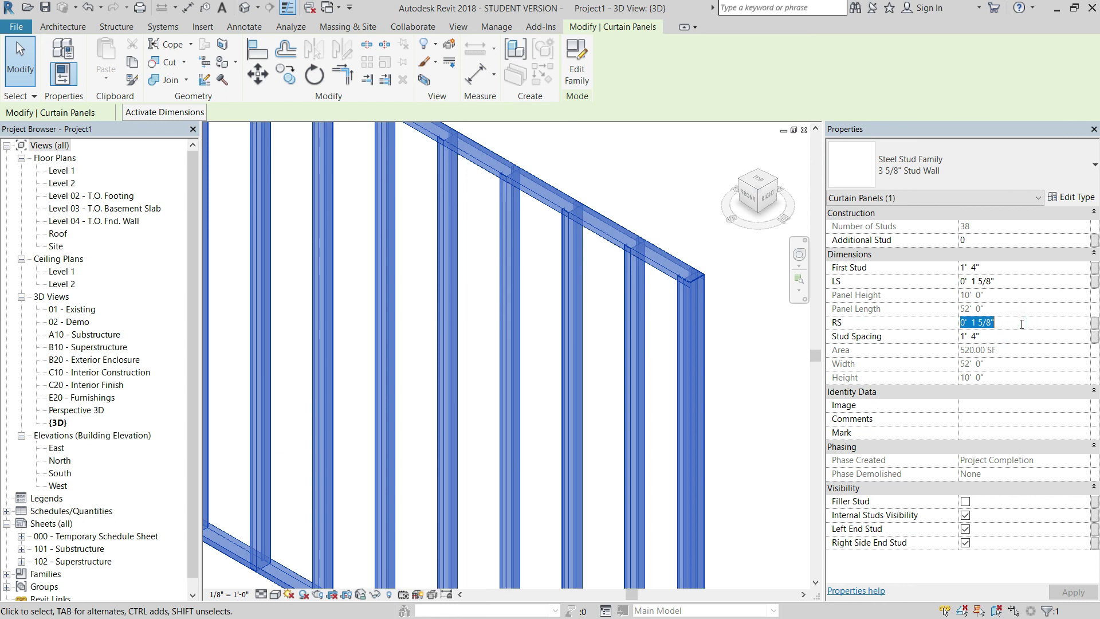
# - Set the panel's RS dimension to 6 inches and check the end studs at both ends of the wall
pyautogui.write('6')
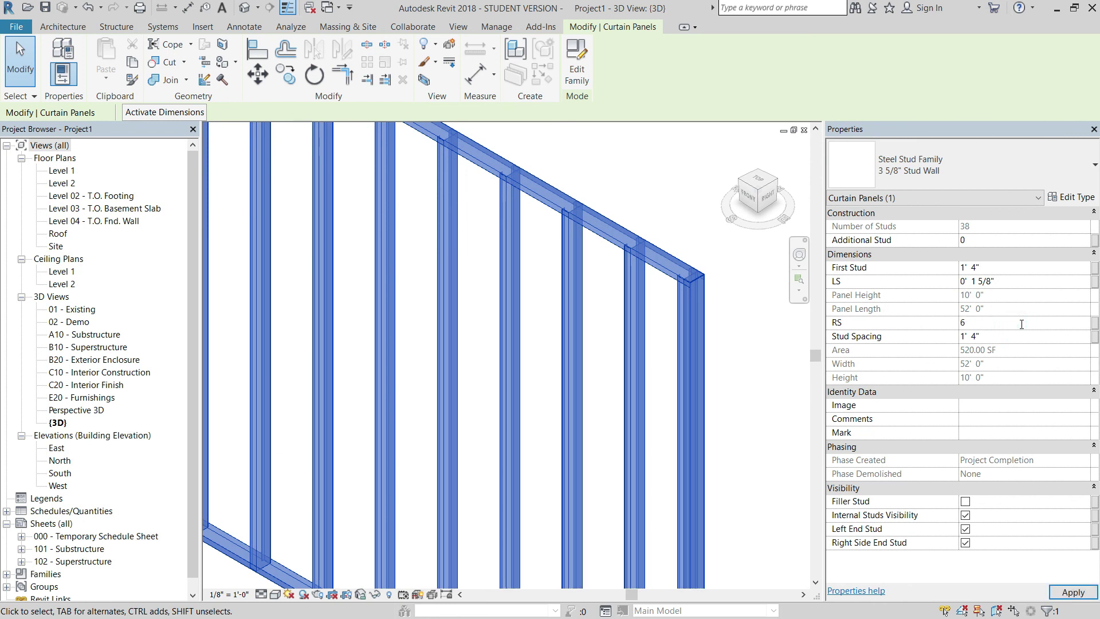
pyautogui.scroll(-3, 659, 304)
pyautogui.scroll(-2, 485, 297)
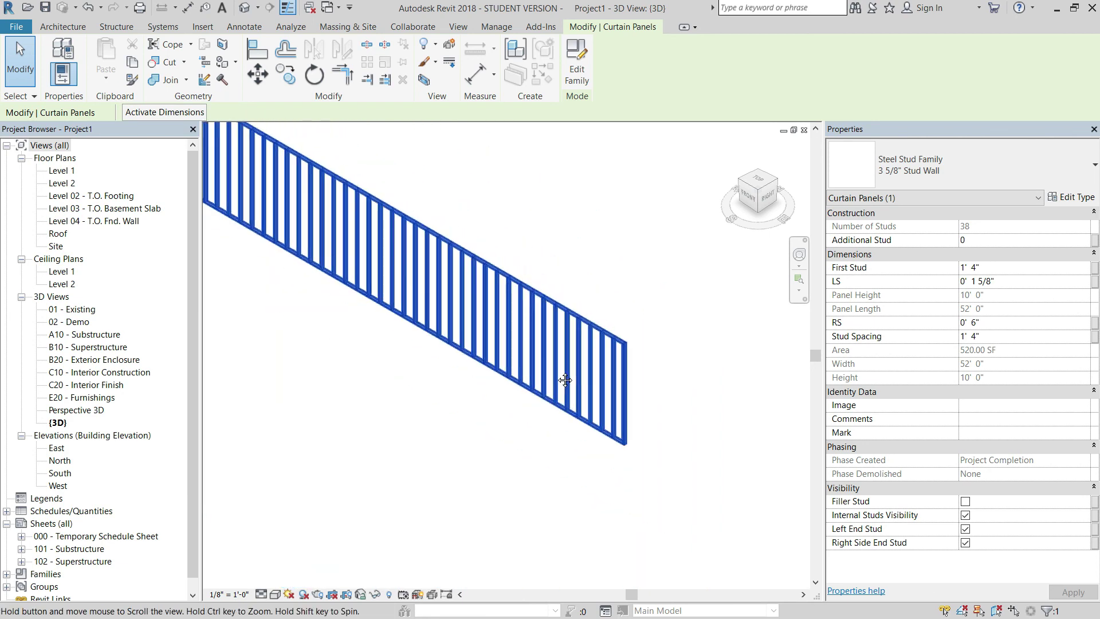
pyautogui.moveTo(217, 120); pyautogui.dragTo(391, 194, button='middle')
pyautogui.scroll(5, 401, 202)
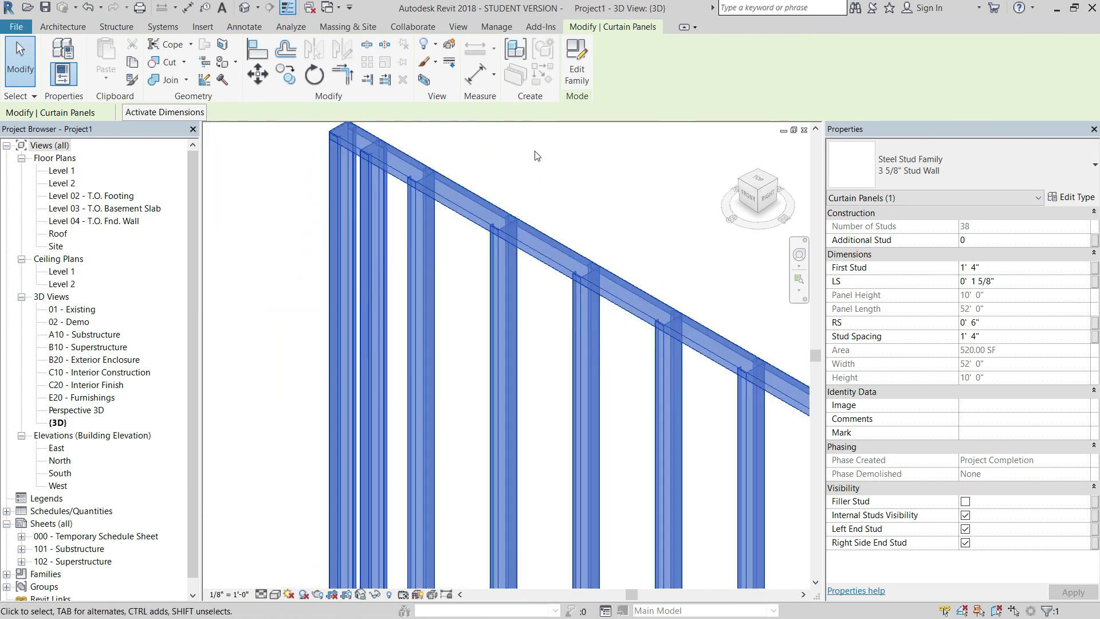
pyautogui.click(535, 154)
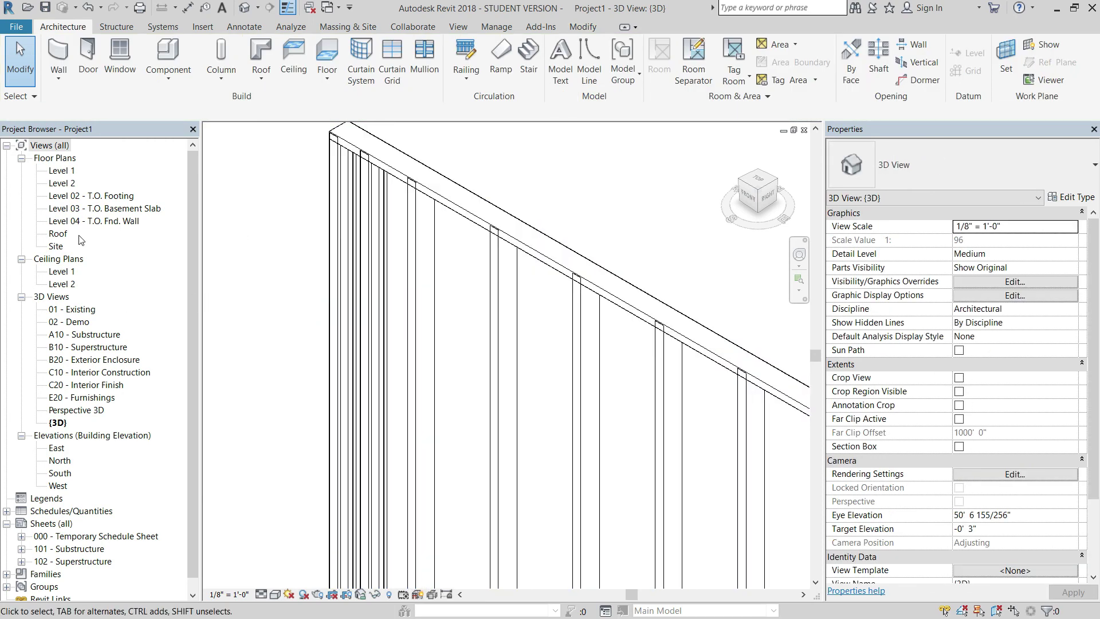
# - In the Level 1 floor plan, shorten the curtain wall from its right end to a length of 6' 2"
pyautogui.doubleClick(72, 173)
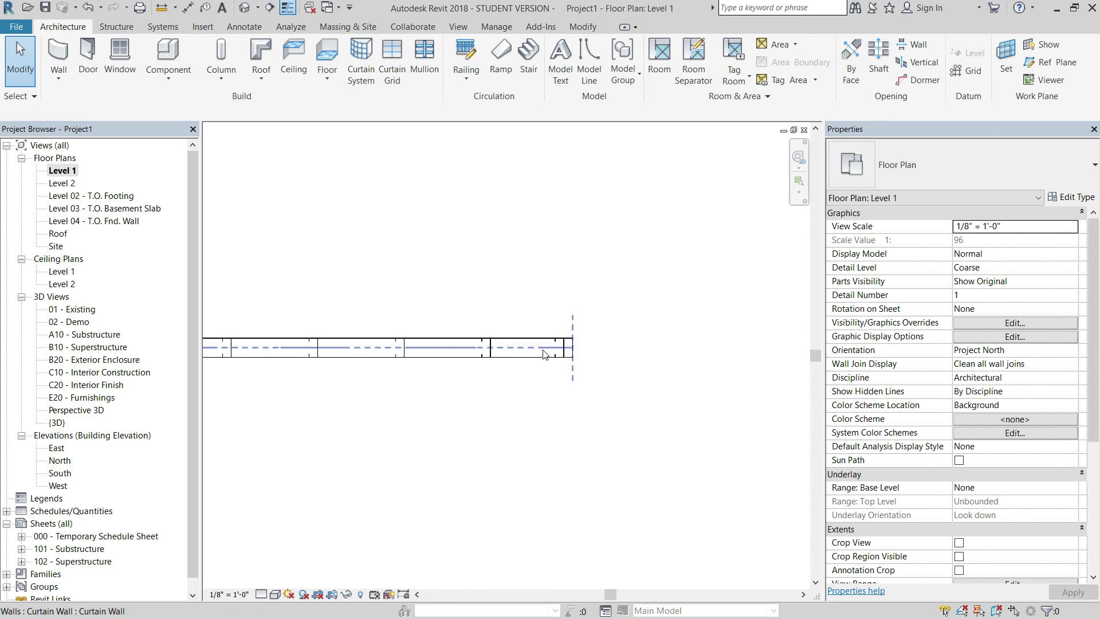
pyautogui.click(570, 347)
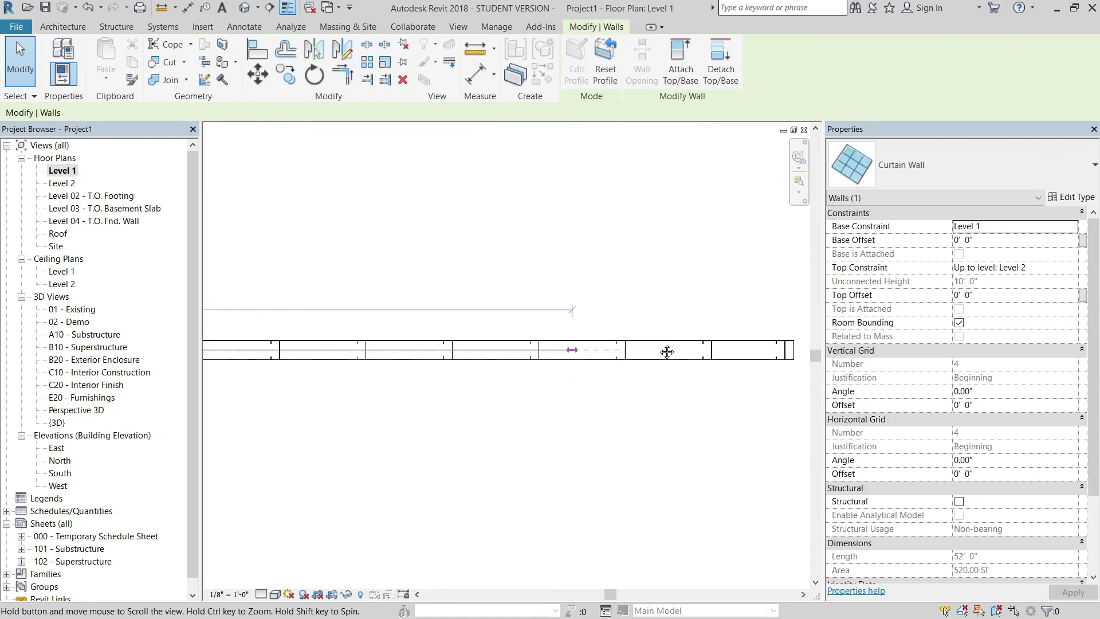
pyautogui.scroll(-3, 567, 336)
pyautogui.moveTo(401, 341); pyautogui.dragTo(767, 347, button='middle')
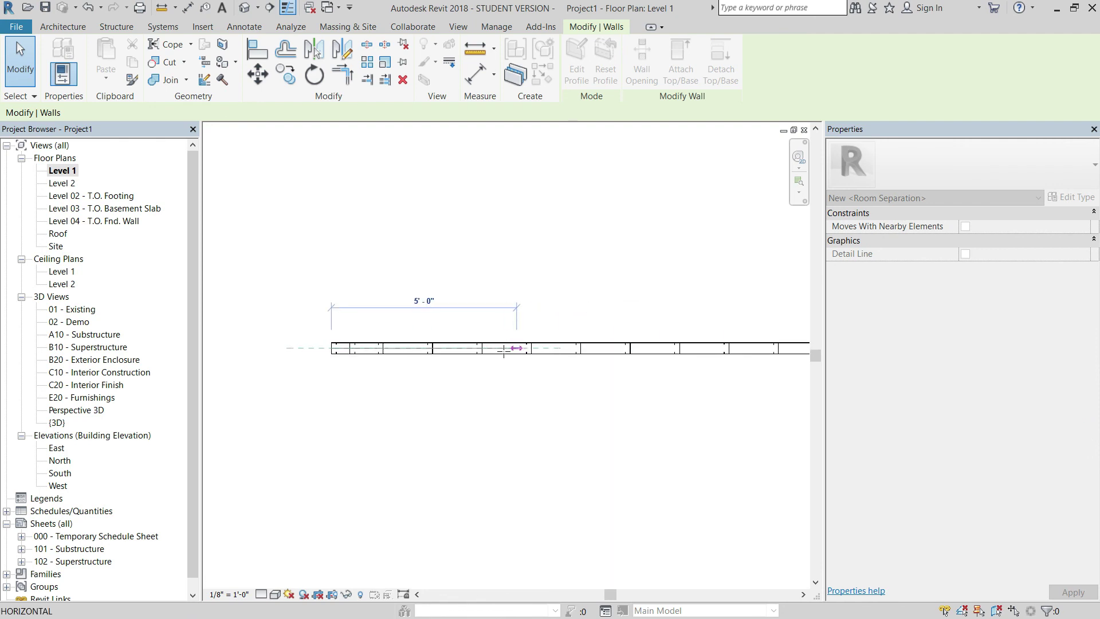
pyautogui.scroll(3, 515, 347)
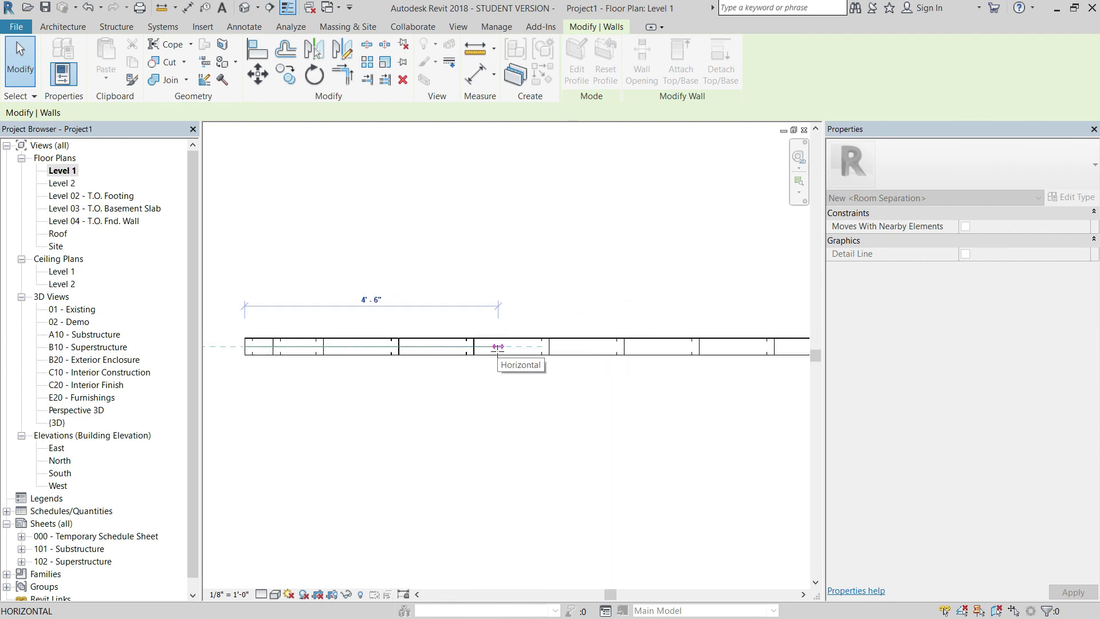
pyautogui.click(591, 346)
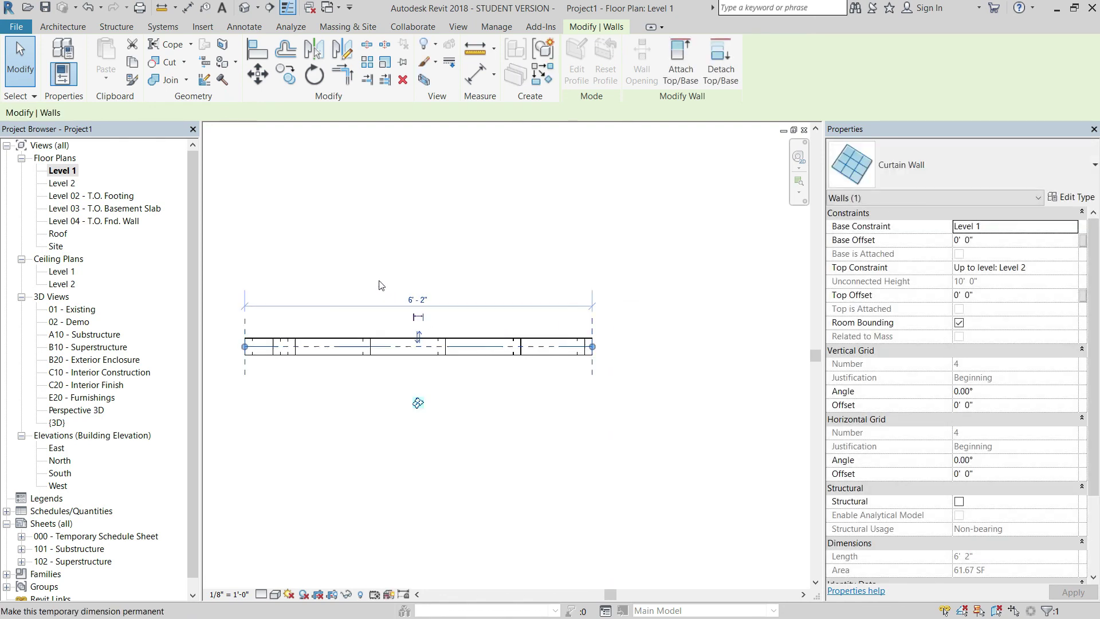
pyautogui.press('z')
pyautogui.press('f')
pyautogui.scroll(-5, 503, 339)
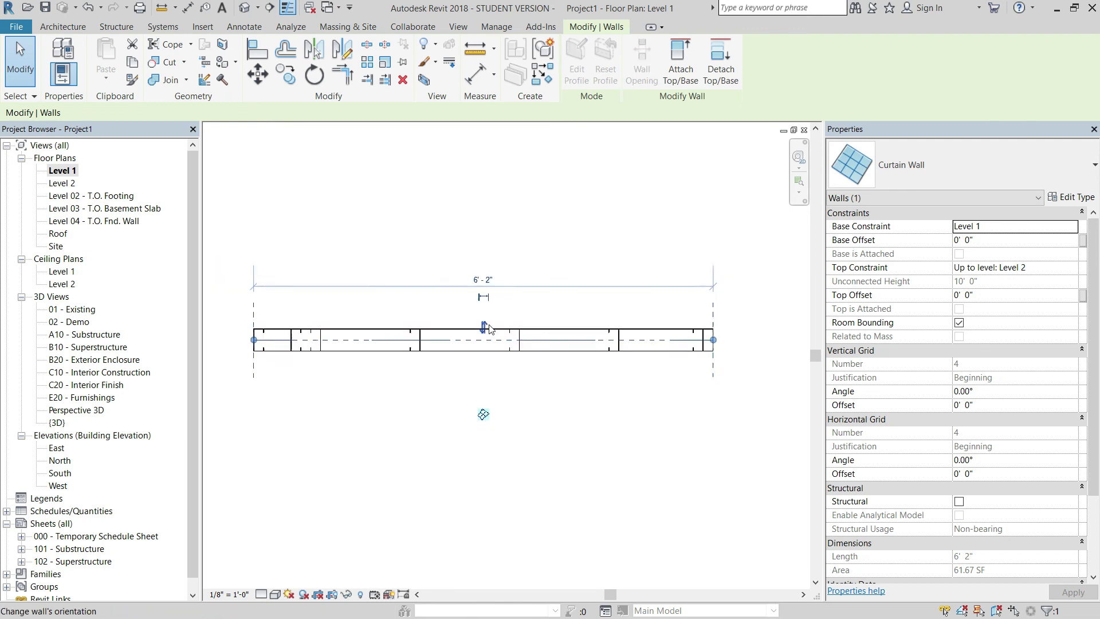
pyautogui.moveTo(432, 338); pyautogui.dragTo(668, 321, button='middle')
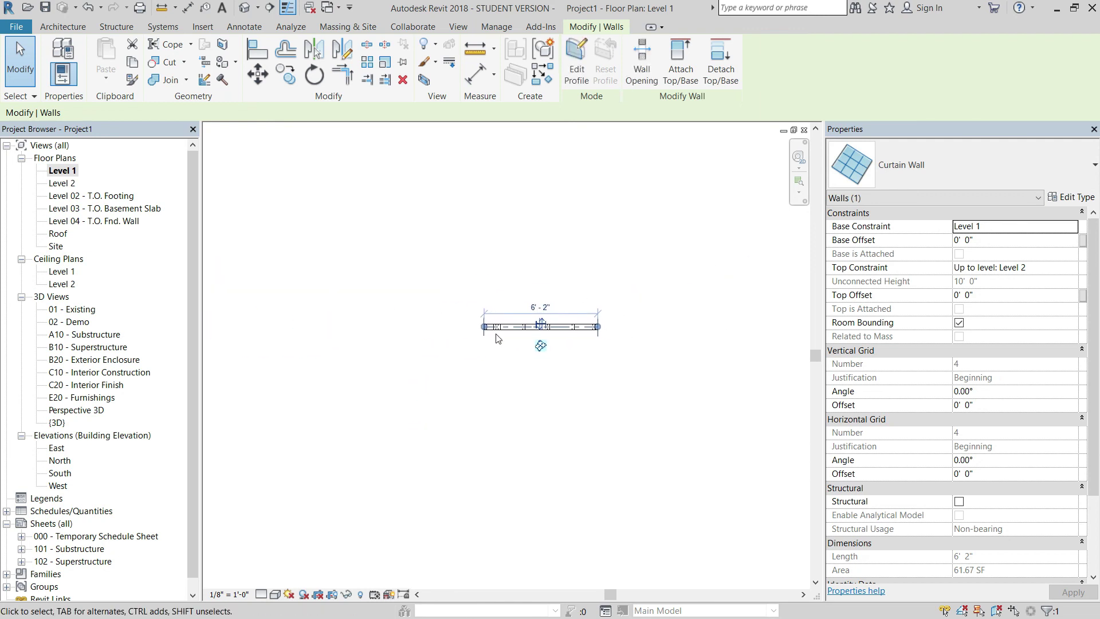
pyautogui.scroll(5, 584, 343)
pyautogui.click(623, 298)
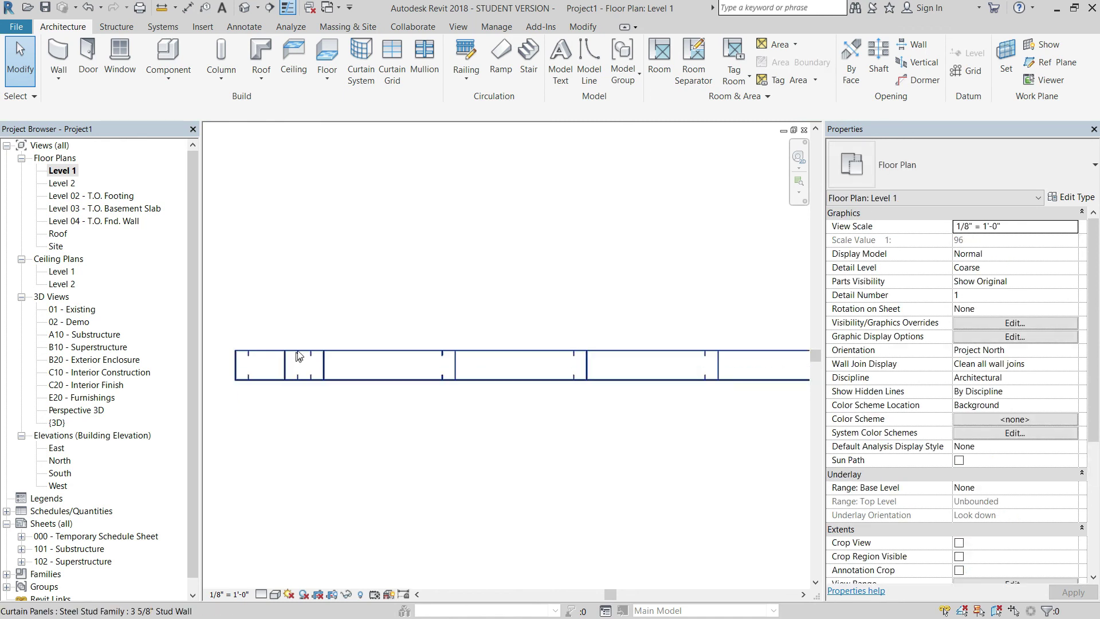
# - Flip the stud panel's hand in plan so the stud layout runs from the opposite end of the wall
pyautogui.scroll(-2, 527, 312)
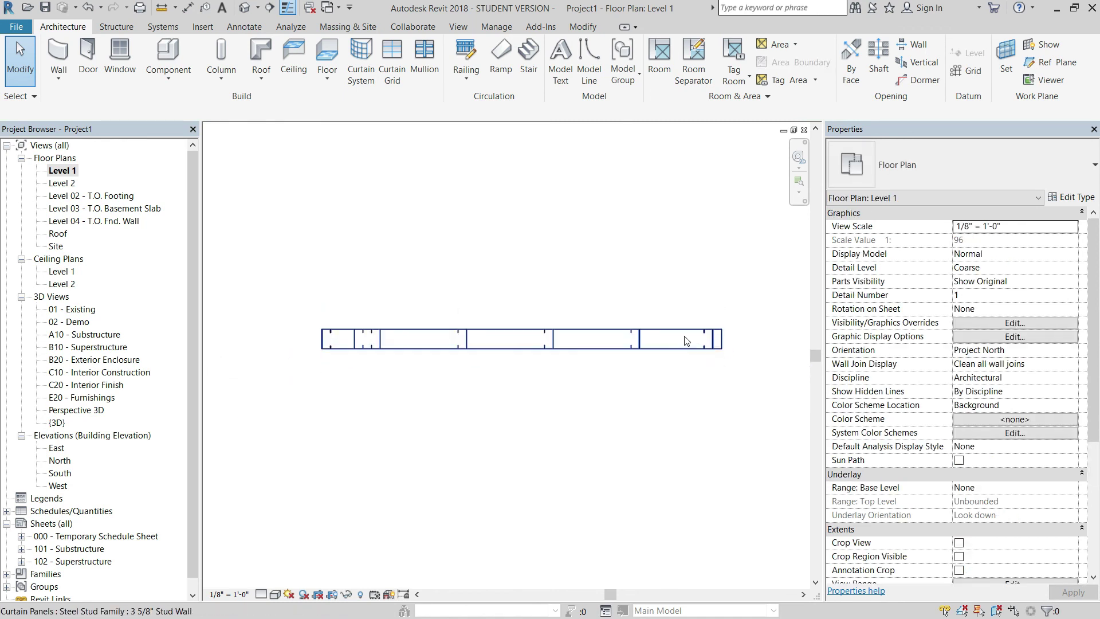
pyautogui.scroll(1, 527, 298)
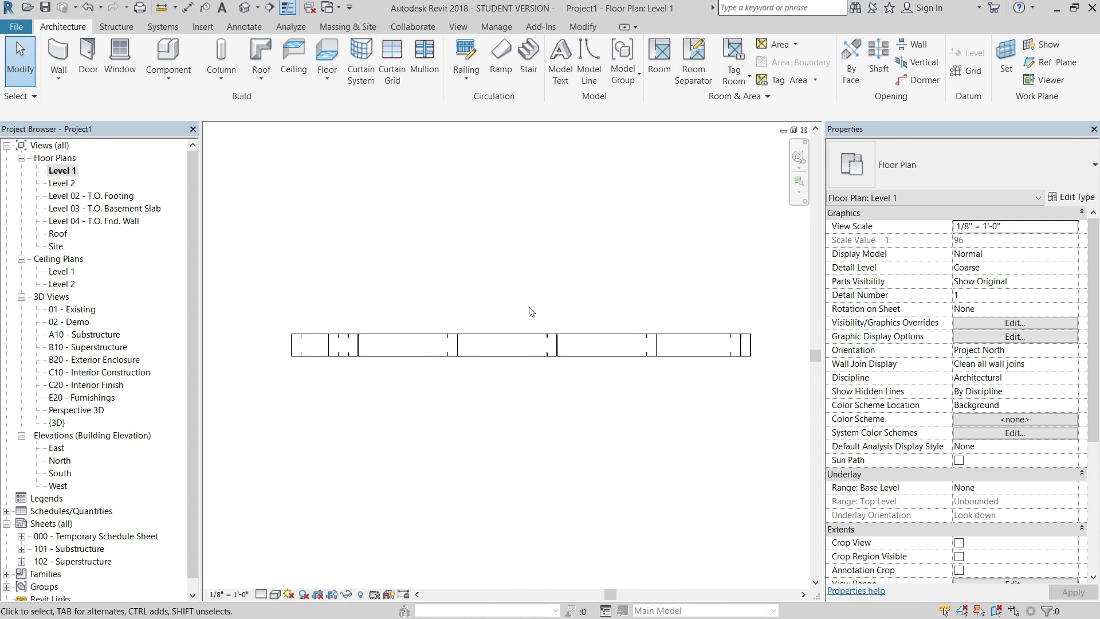
pyautogui.click(519, 341)
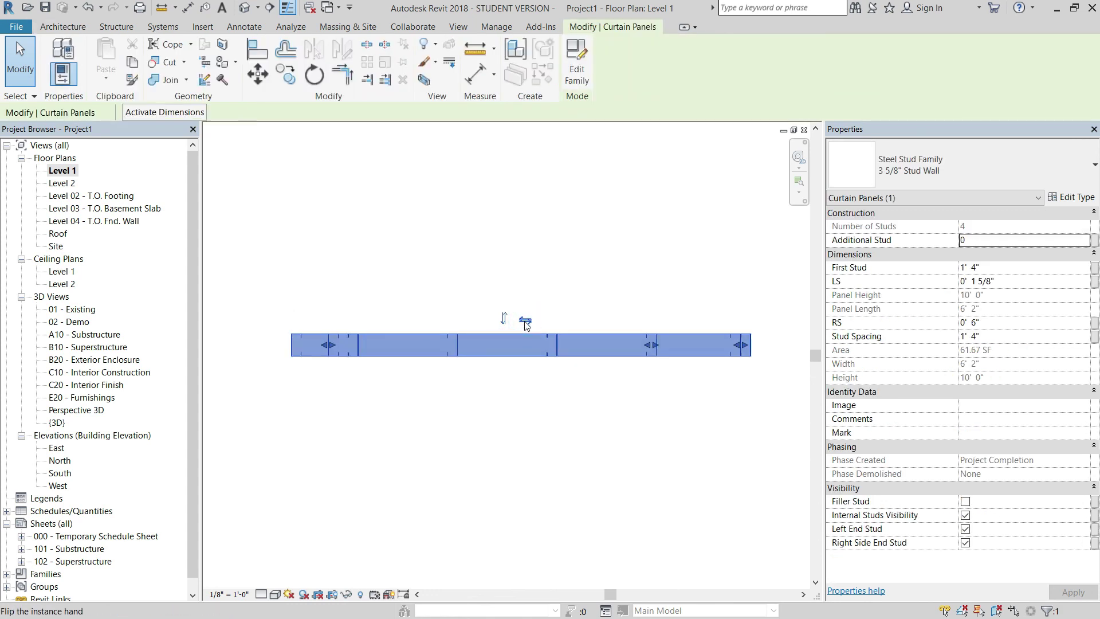
pyautogui.click(410, 265)
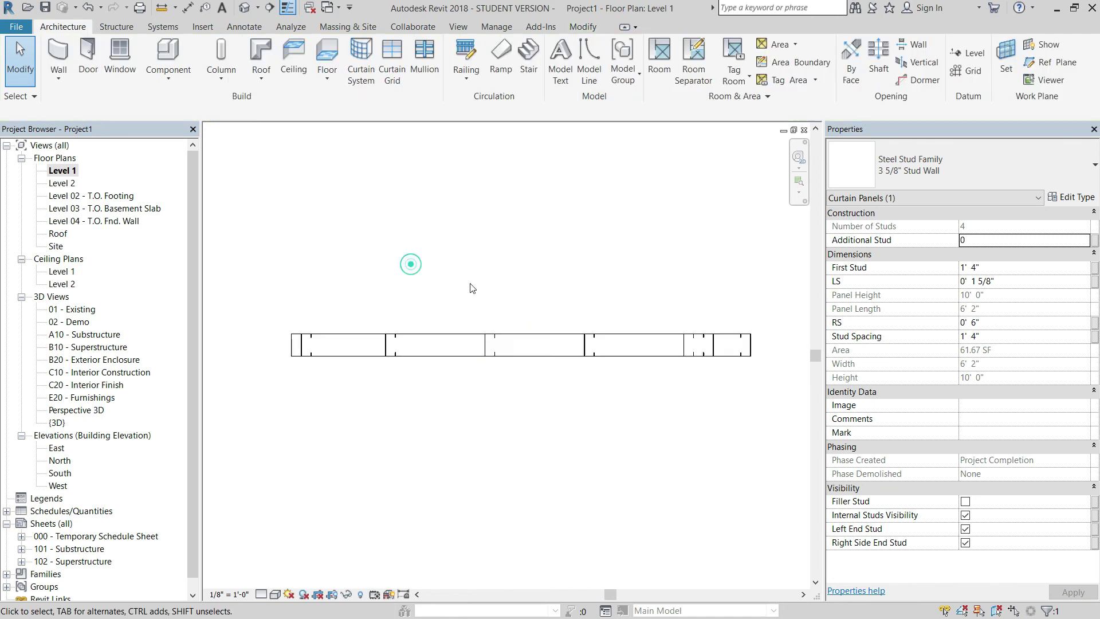
# - Examine the end stud and First Stud shape handles of the flipped stud panel in plan
pyautogui.click(711, 339)
pyautogui.scroll(2, 676, 344)
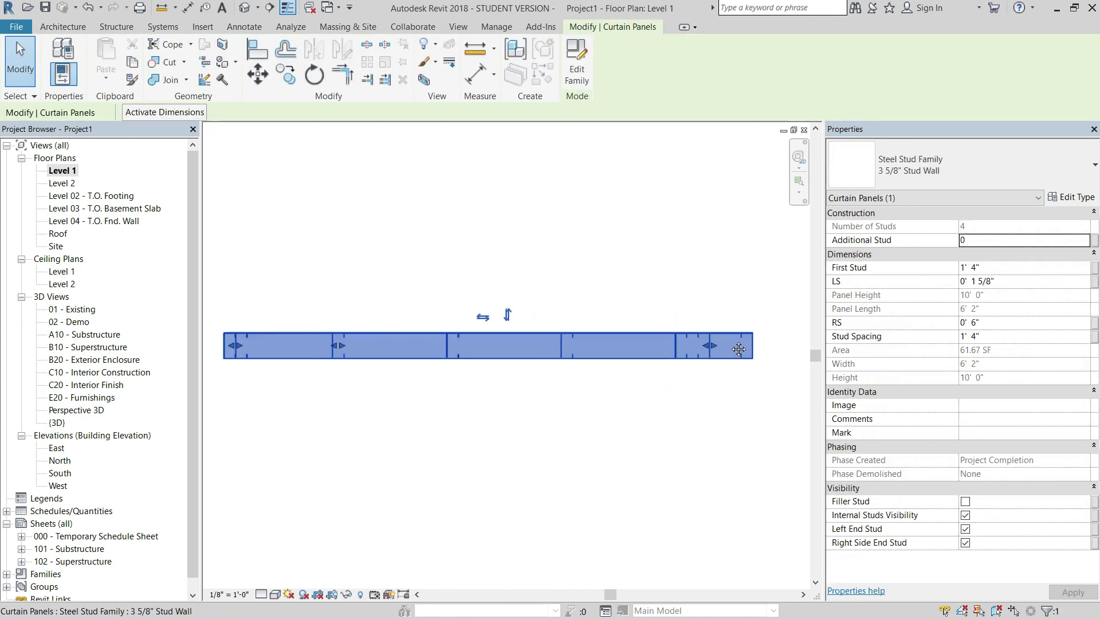
pyautogui.scroll(1, 640, 348)
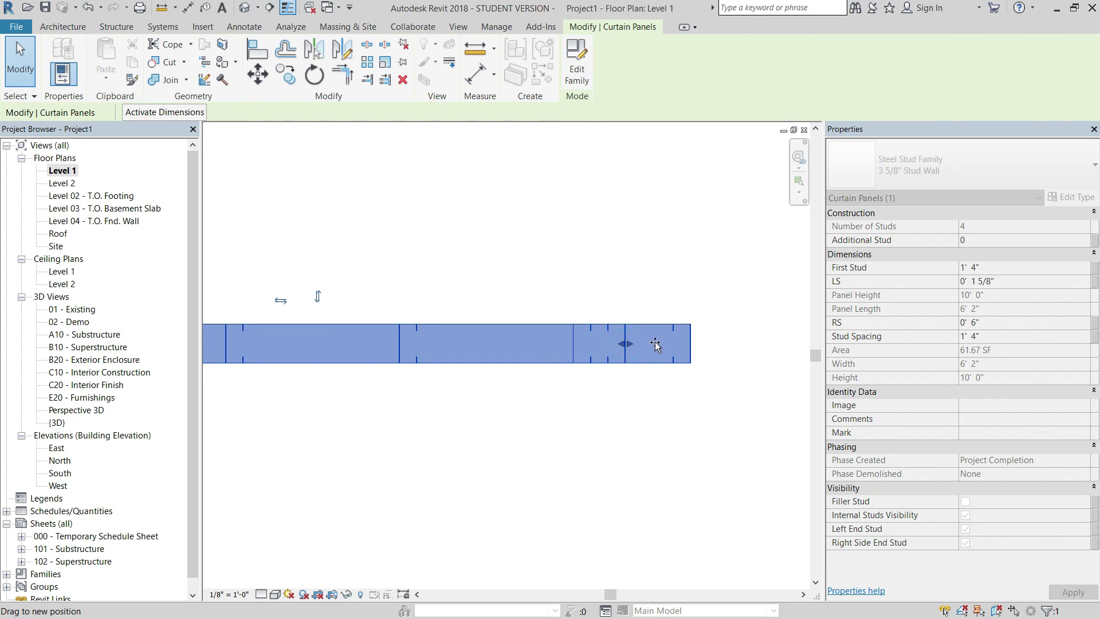
pyautogui.scroll(-4, 651, 342)
pyautogui.scroll(3, 401, 341)
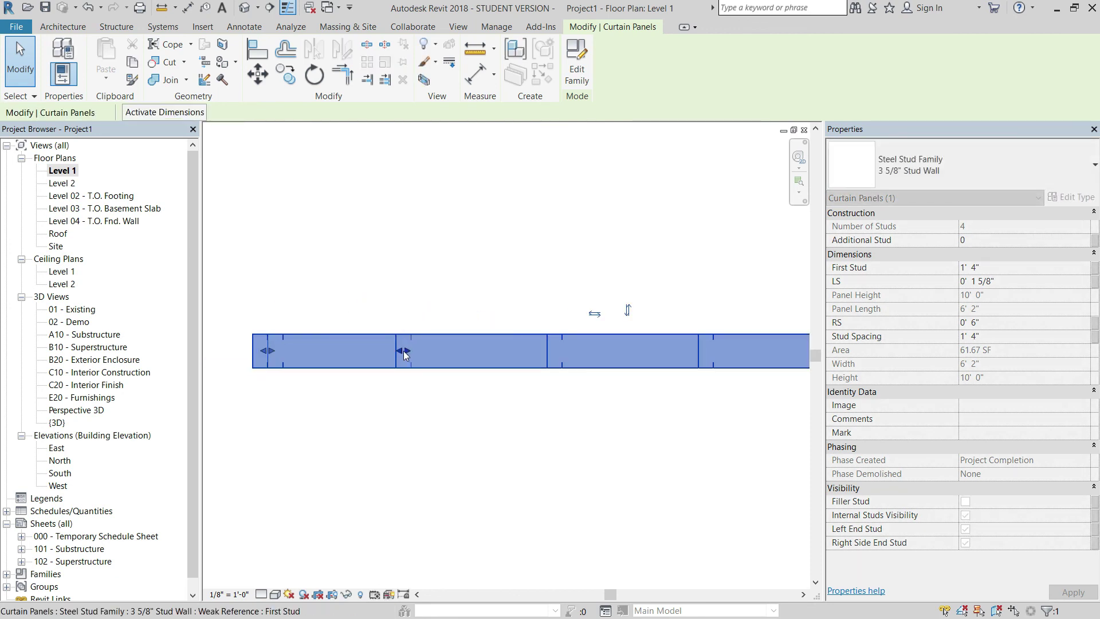
pyautogui.click(389, 287)
pyautogui.scroll(-3, 640, 334)
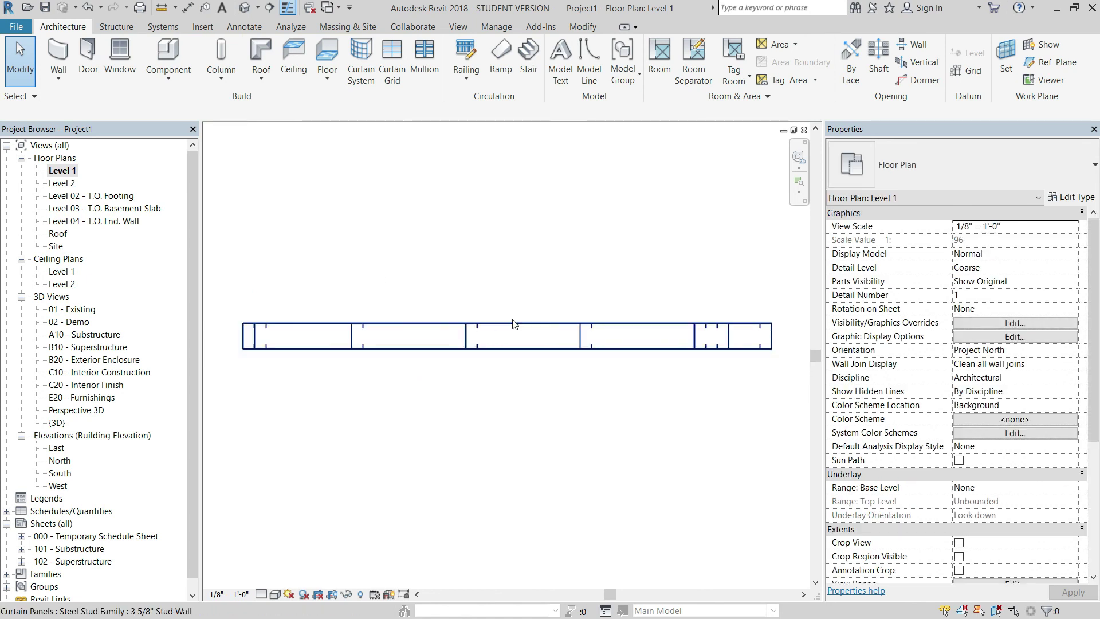
# - Set the stud panel's Stud Spacing to 1.625"
pyautogui.click(609, 275)
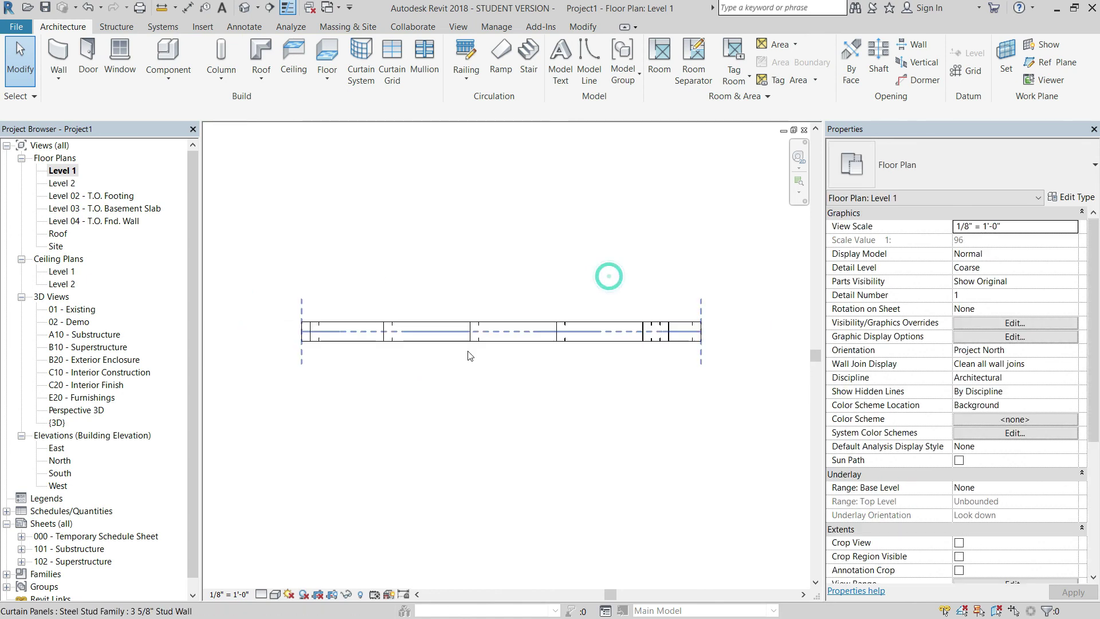
pyautogui.click(450, 319)
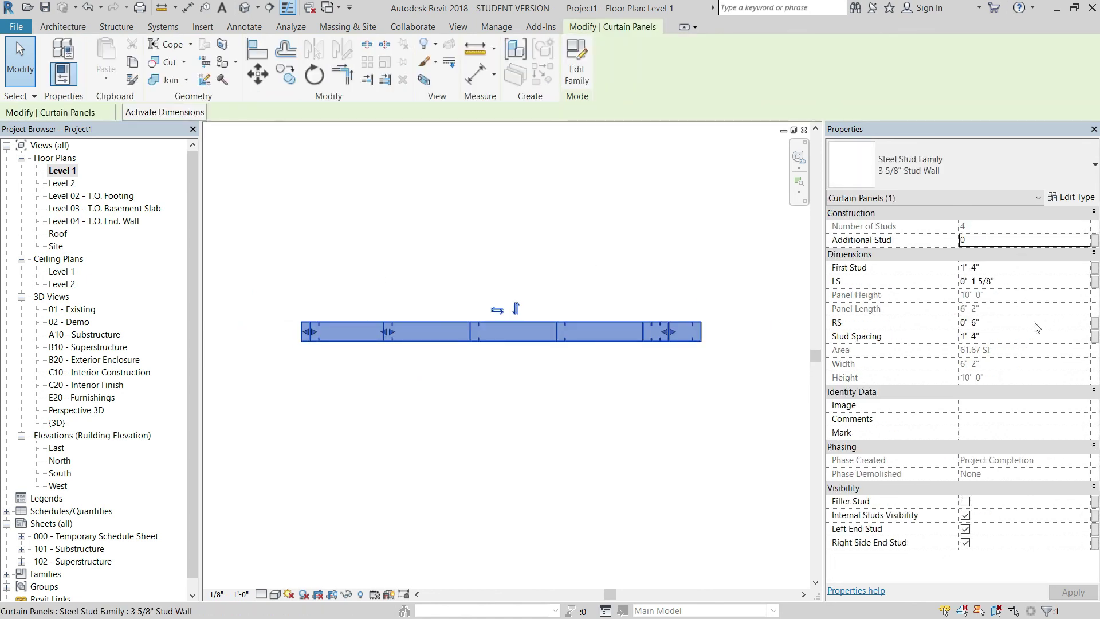
pyautogui.click(1004, 336)
pyautogui.press('BackSpace')
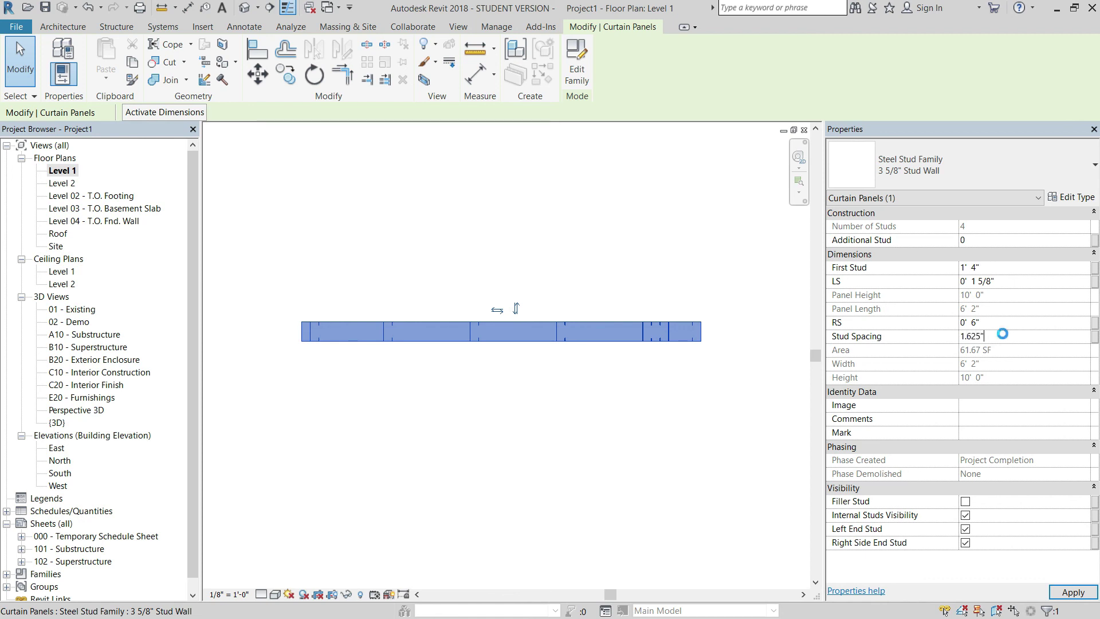
pyautogui.write('1.625')
pyautogui.press('Return')
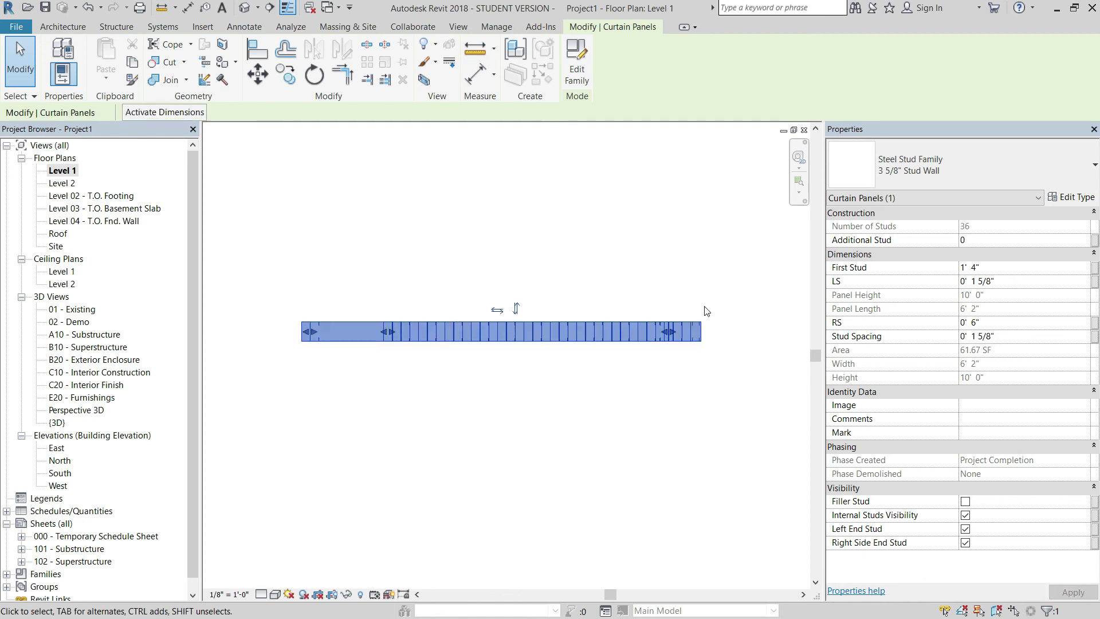
# - Set the stud panel's Stud Spacing back to 16" and its RS dimension to 1 5/8"
pyautogui.click(1019, 339)
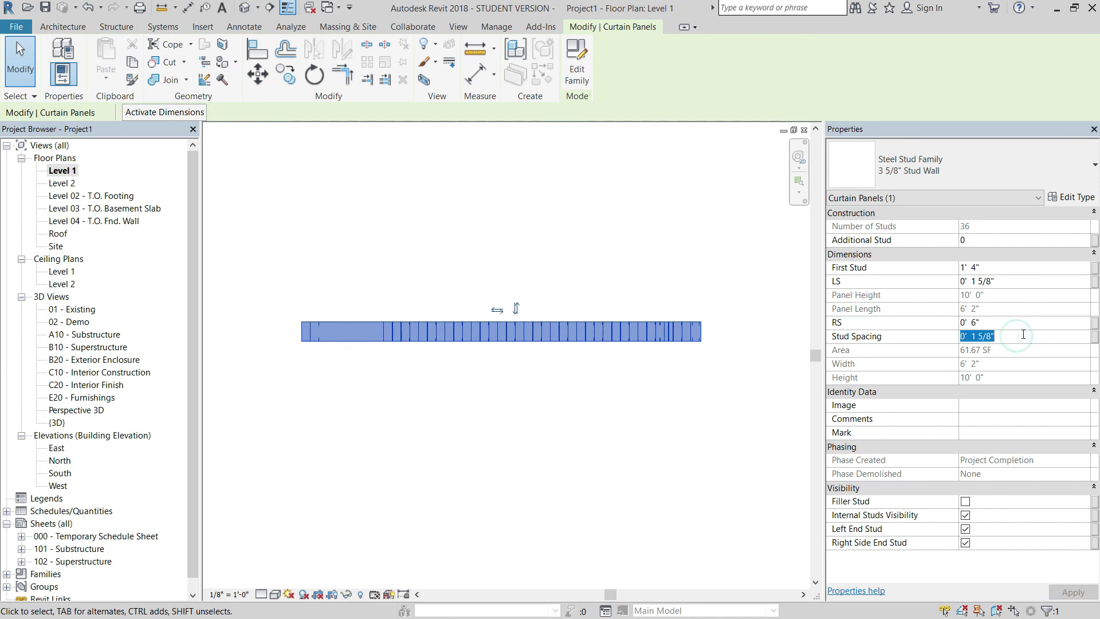
pyautogui.write('16')
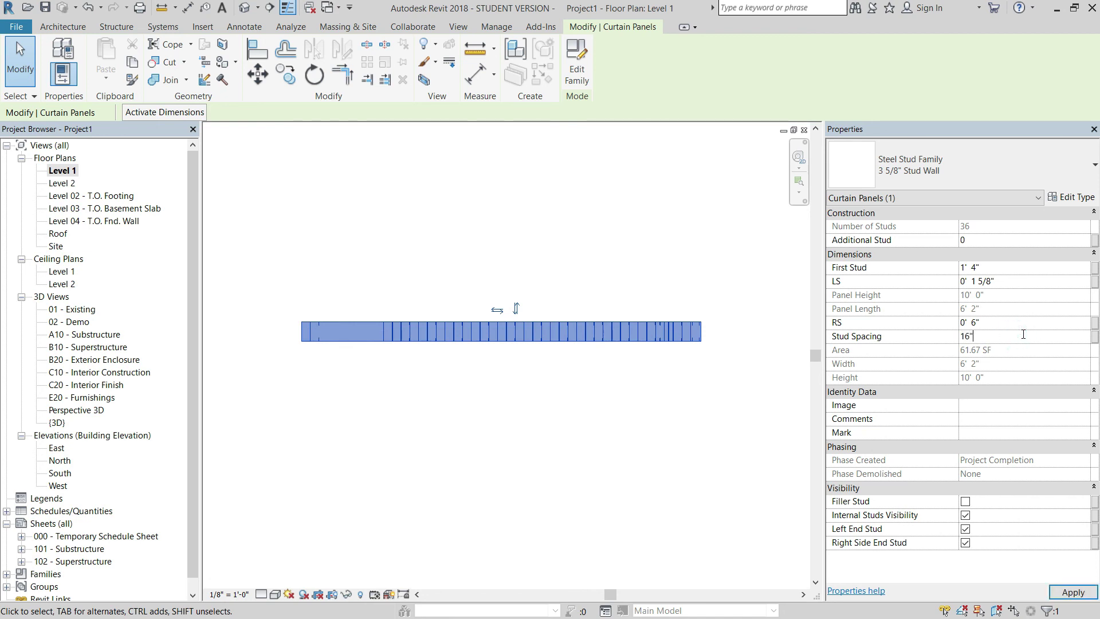
pyautogui.write('"')
pyautogui.press('Return')
pyautogui.click(1019, 322)
pyautogui.write('1')
pyautogui.press('Return')
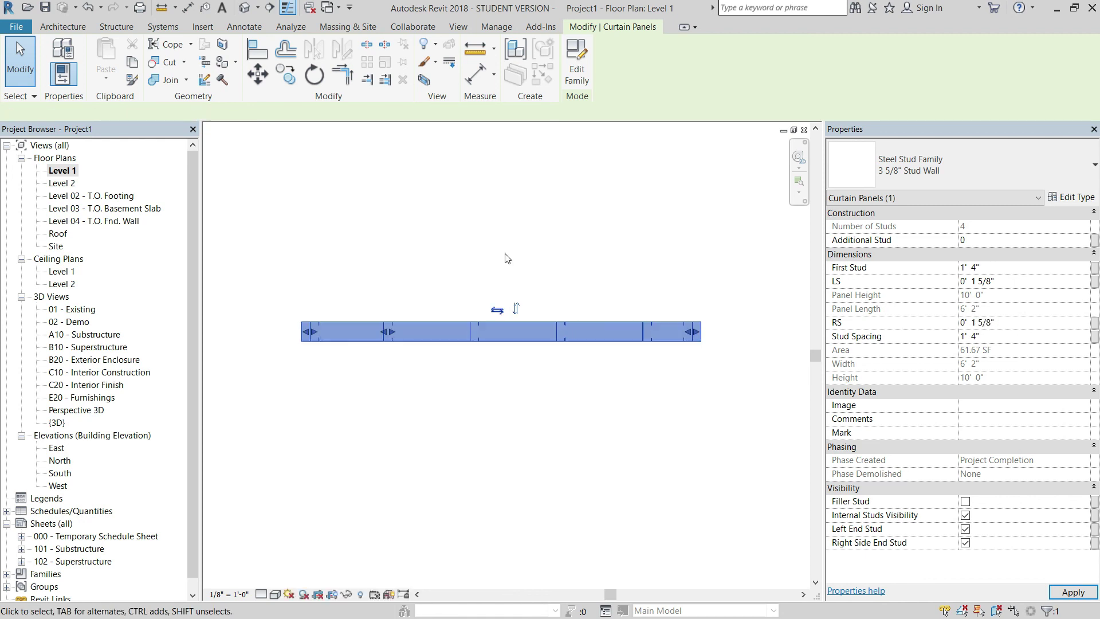
pyautogui.click(599, 227)
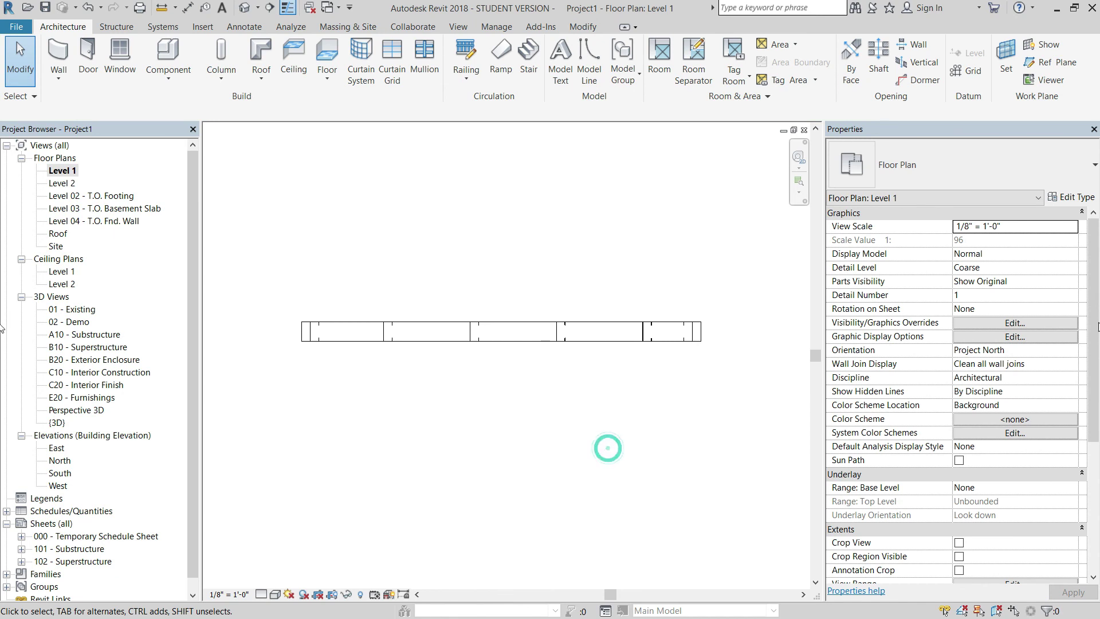
# - Turn on the Filler Stud visibility for the stud panel in the Level 1 plan
pyautogui.scroll(-3, 989, 488)
pyautogui.click(574, 324)
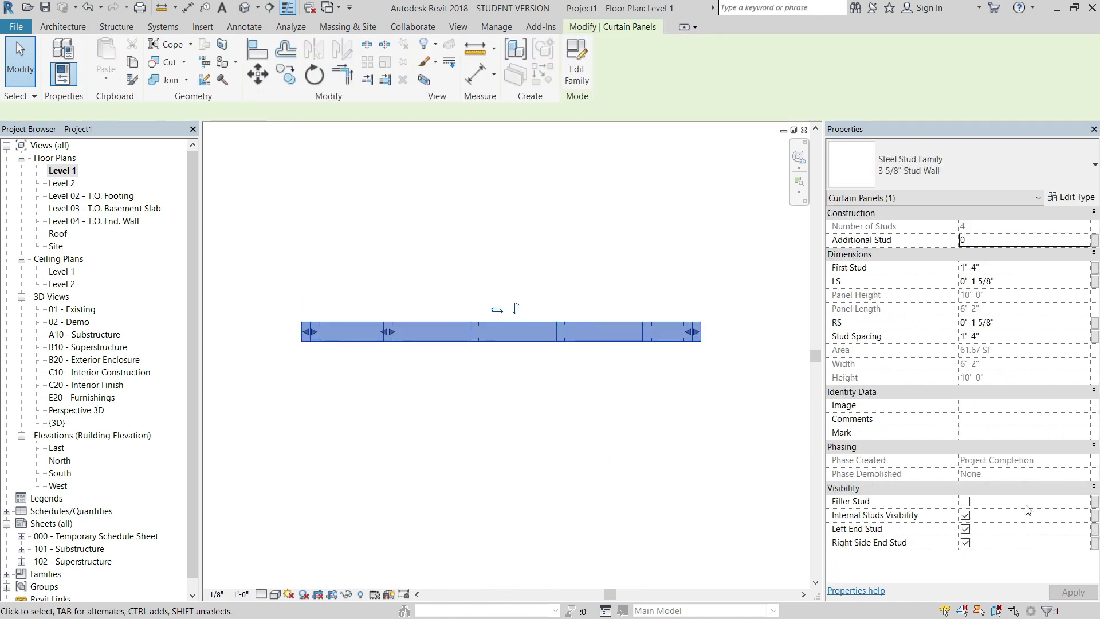
pyautogui.click(967, 503)
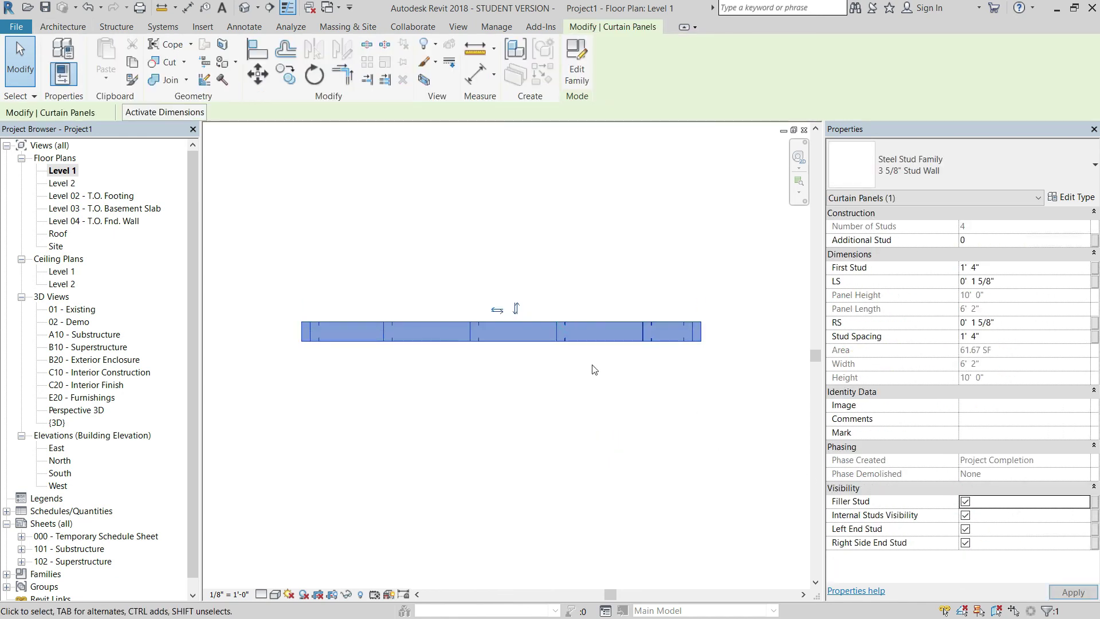
pyautogui.click(493, 383)
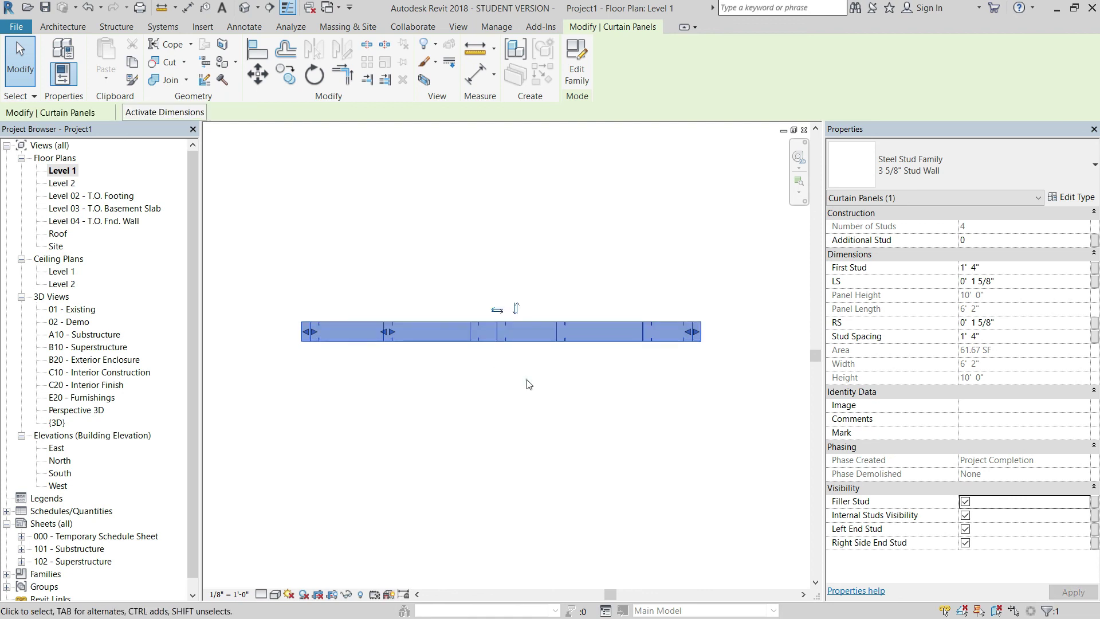
pyautogui.scroll(-1, 112, 507)
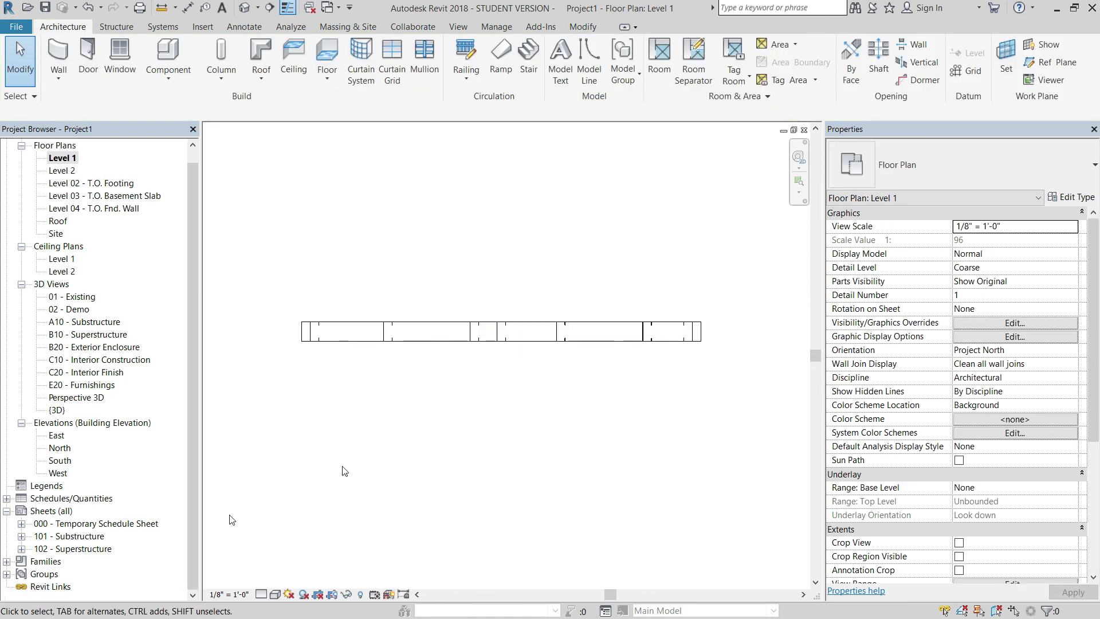
pyautogui.click(489, 432)
# - Create a new building components schedule for the Structural Framing category, named Structural Framing Schedule
pyautogui.click(6, 498)
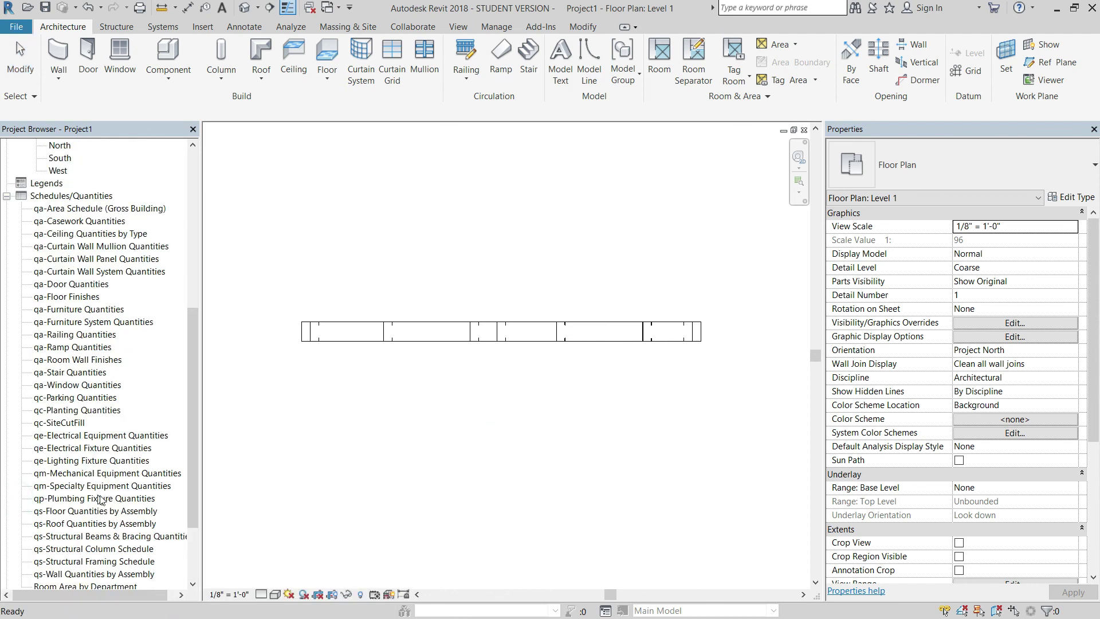
pyautogui.scroll(-2, 102, 493)
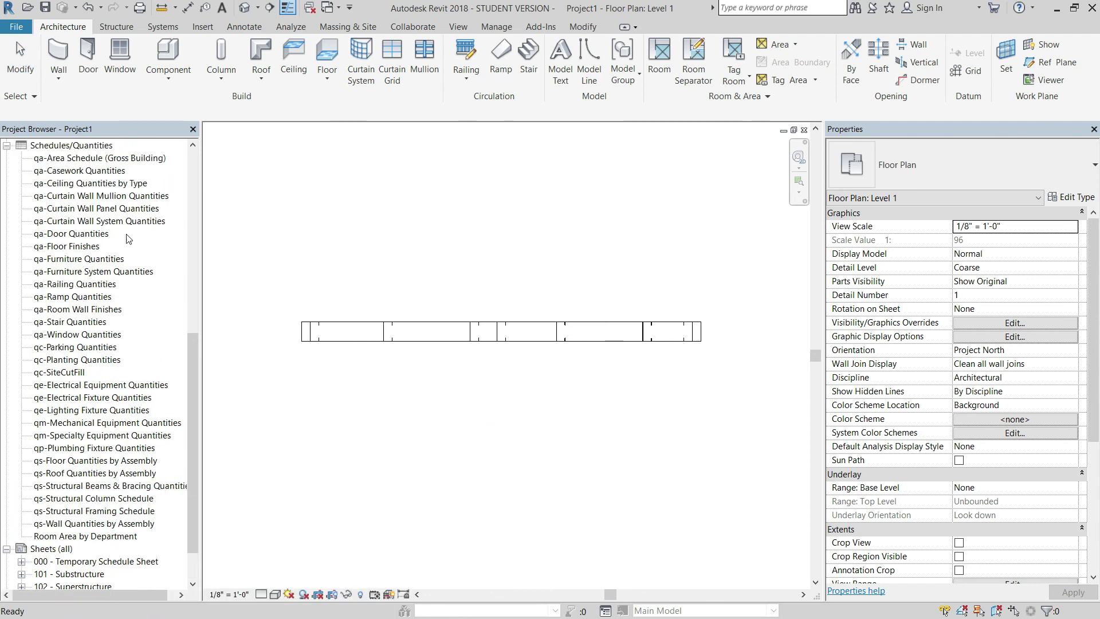
pyautogui.click(96, 147)
pyautogui.rightClick(96, 149)
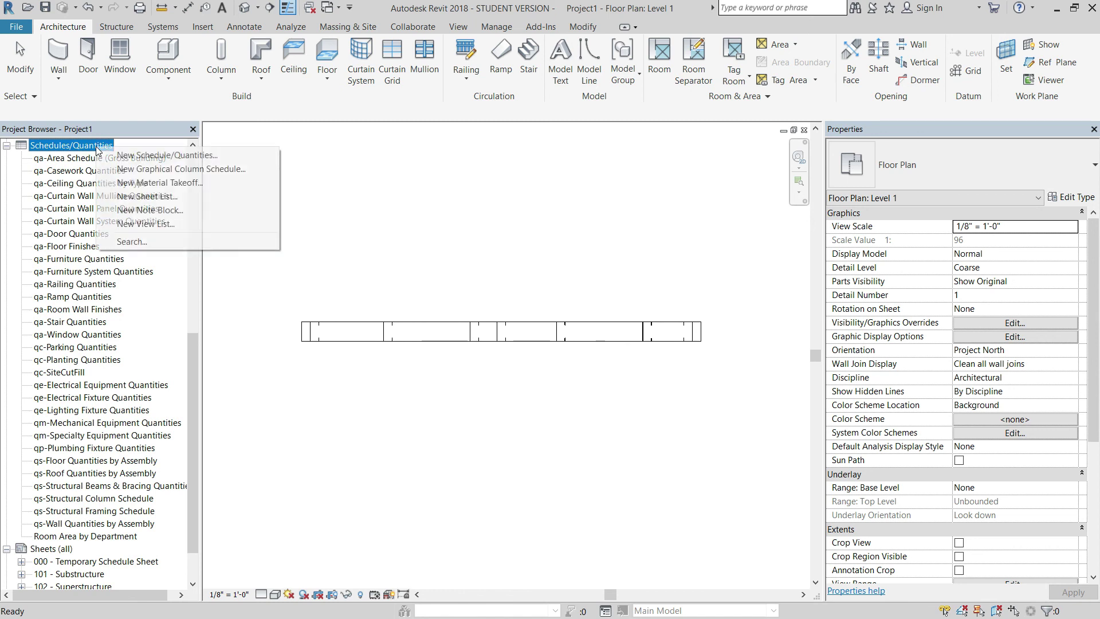
pyautogui.click(139, 156)
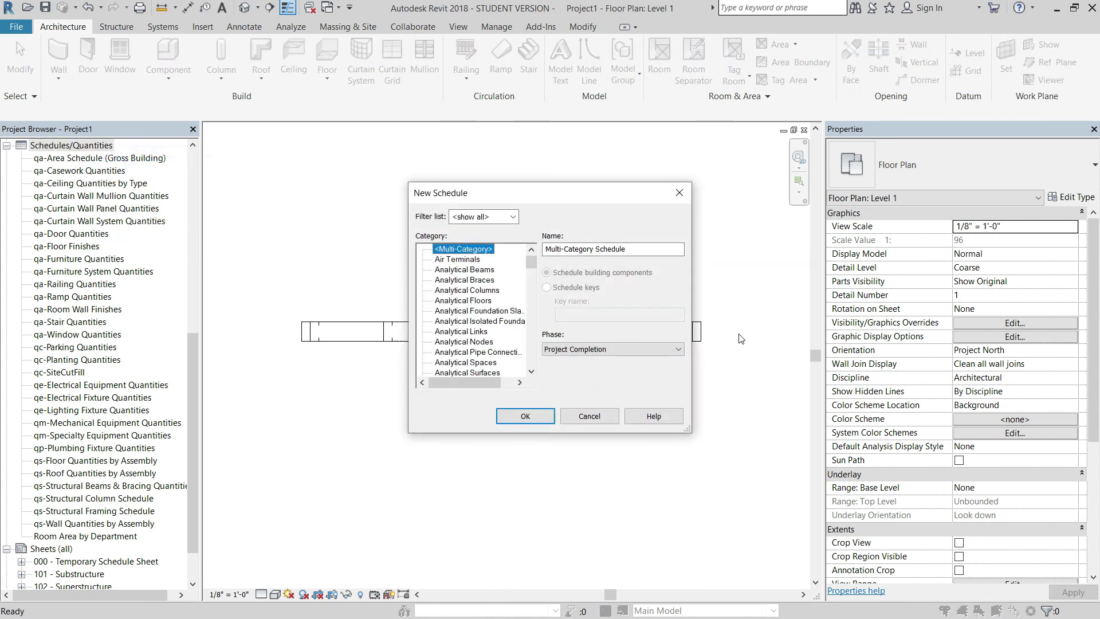
pyautogui.scroll(-13, 486, 310)
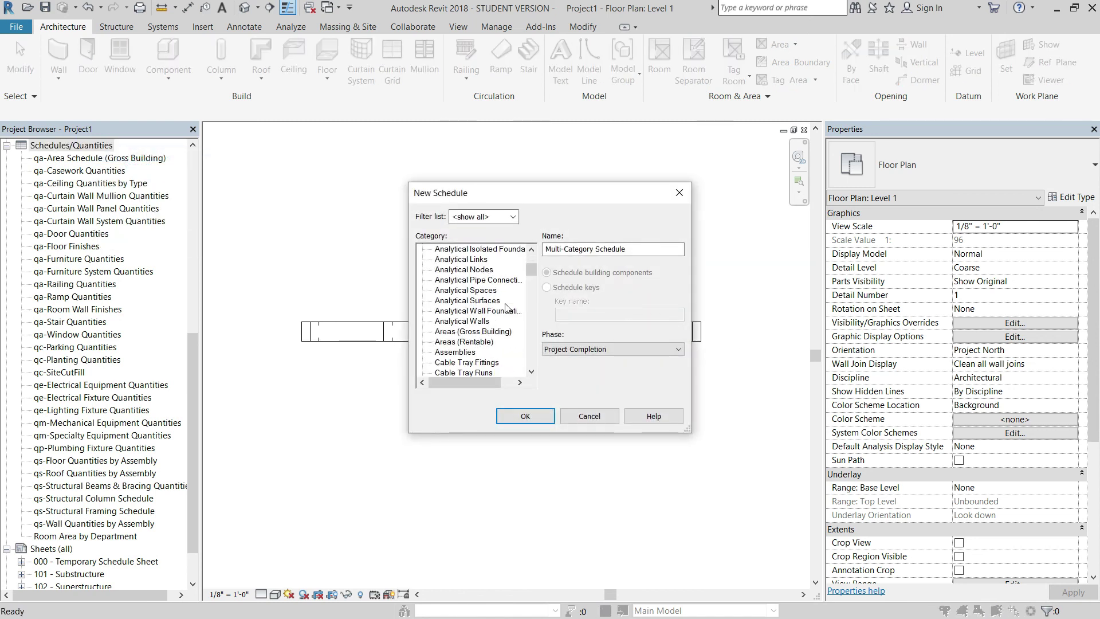
pyautogui.scroll(-3, 503, 354)
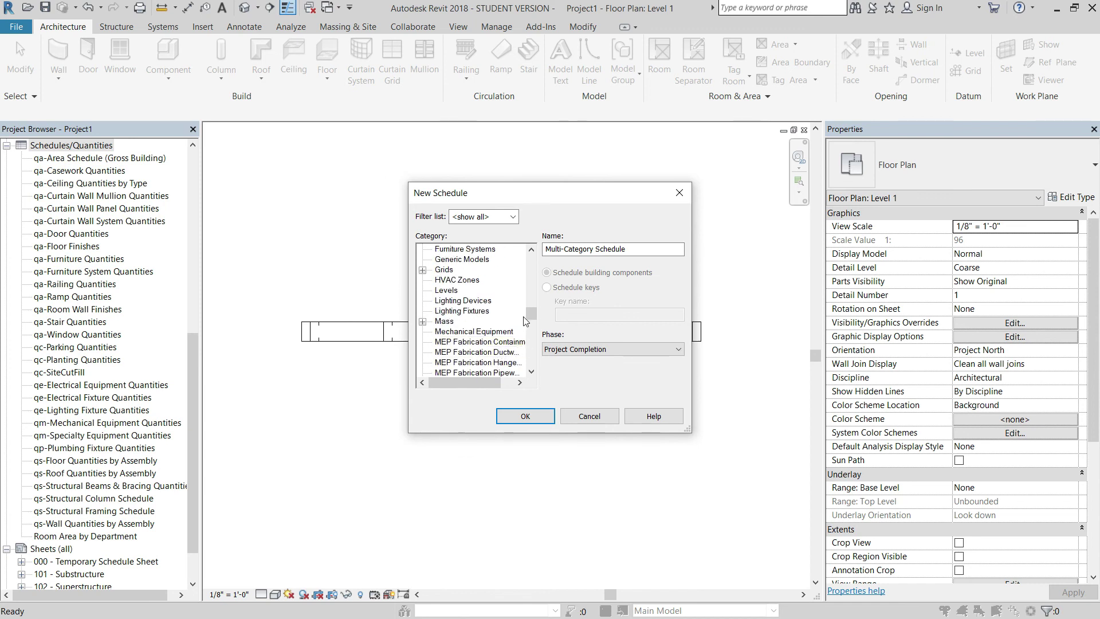
pyautogui.moveTo(532, 320); pyautogui.dragTo(534, 357)
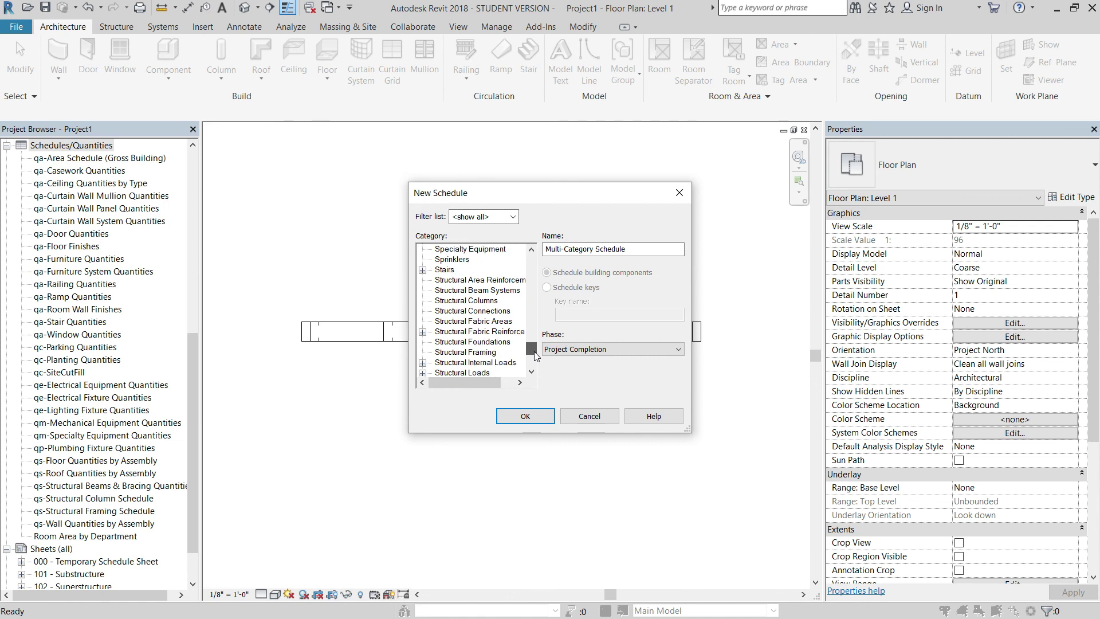
pyautogui.click(492, 354)
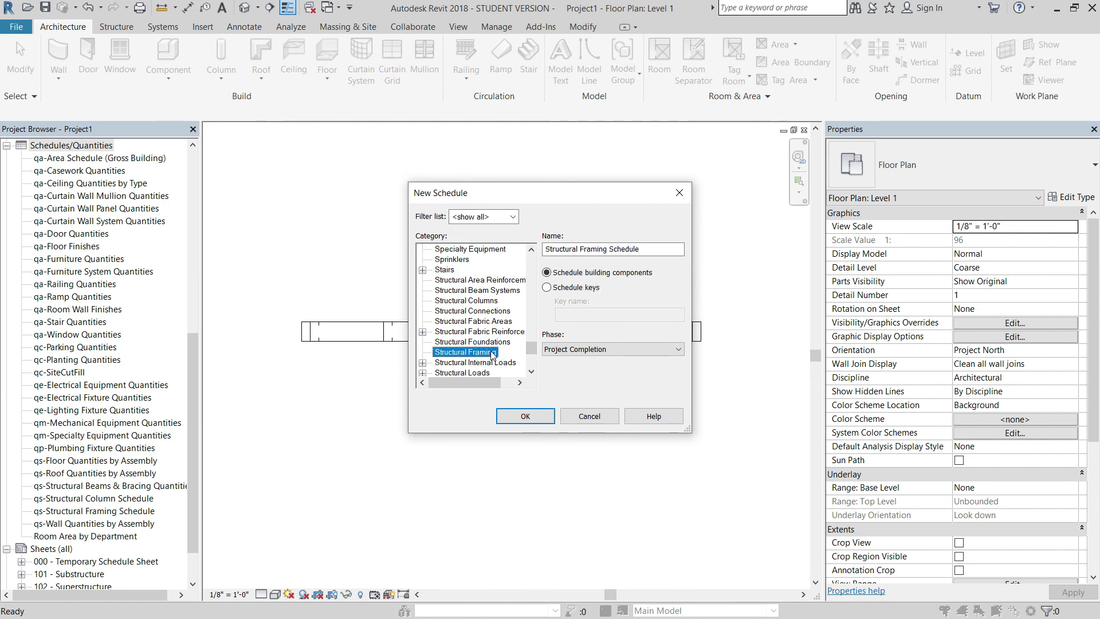
pyautogui.click(522, 416)
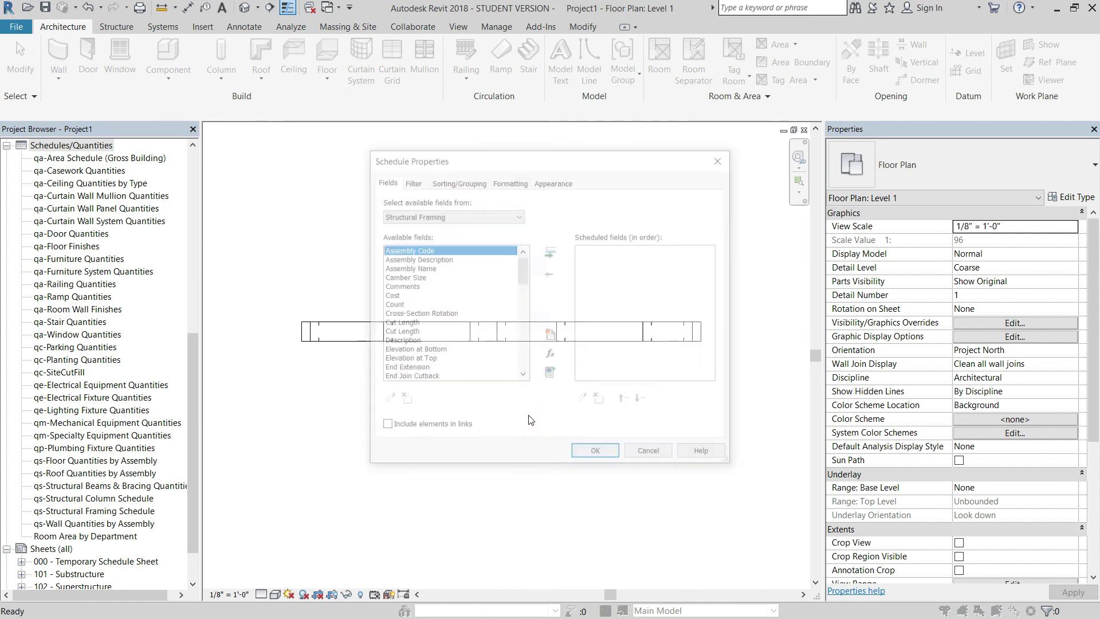
# - Add the Count, both Cut Length, Description, Family, and Family and Type fields to the schedule
pyautogui.doubleClick(401, 305)
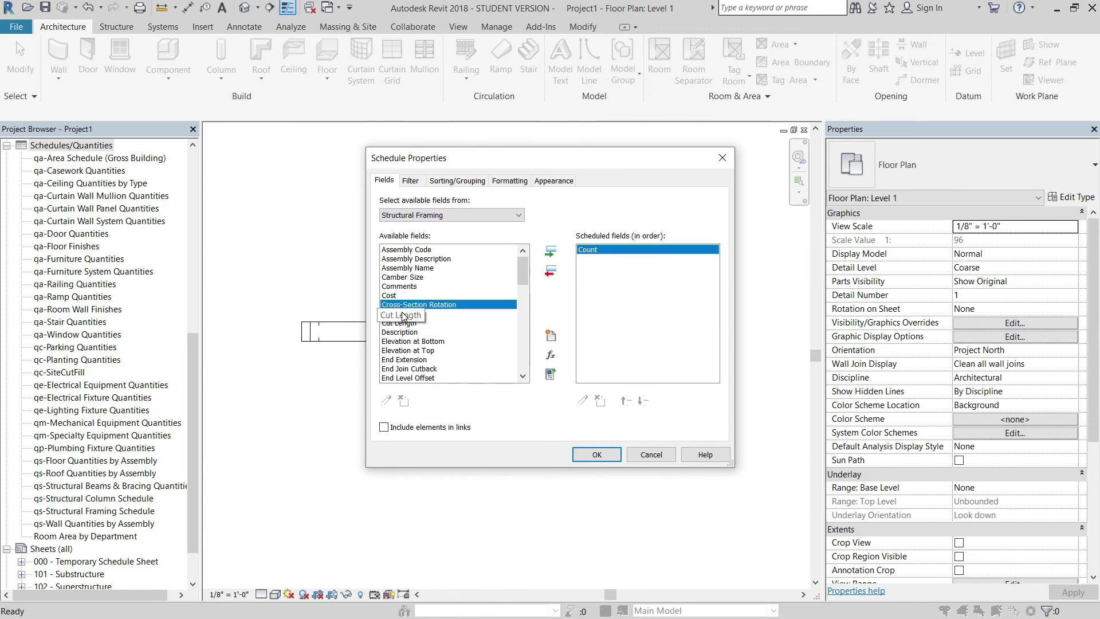
pyautogui.doubleClick(409, 314)
pyautogui.doubleClick(403, 314)
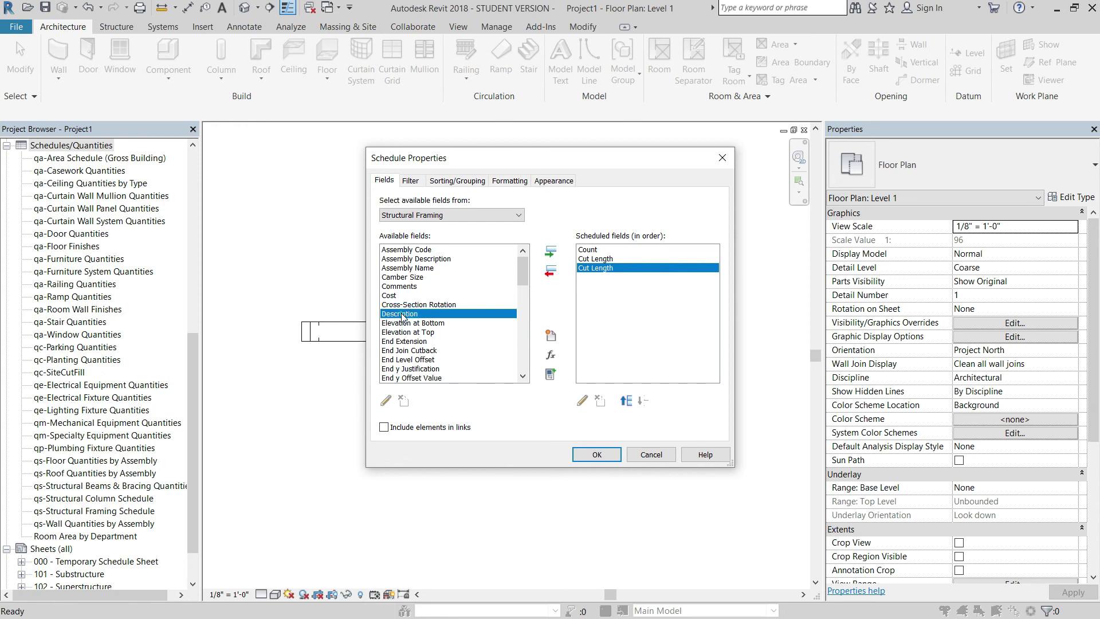
pyautogui.doubleClick(401, 314)
pyautogui.scroll(-3, 404, 321)
pyautogui.scroll(-1, 404, 324)
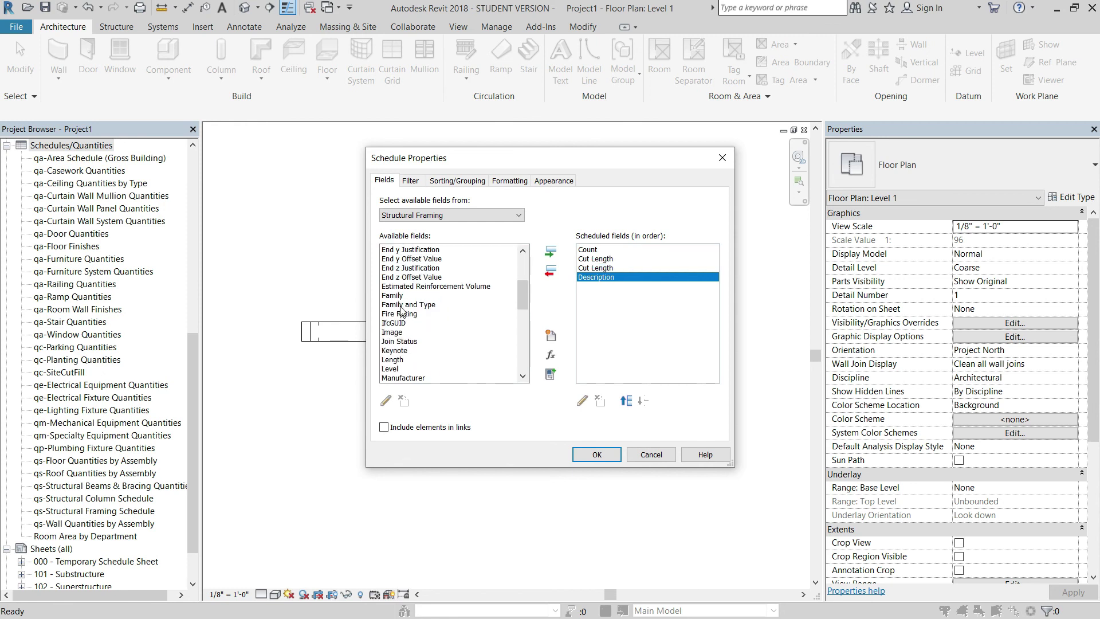
pyautogui.doubleClick(400, 296)
pyautogui.doubleClick(400, 296)
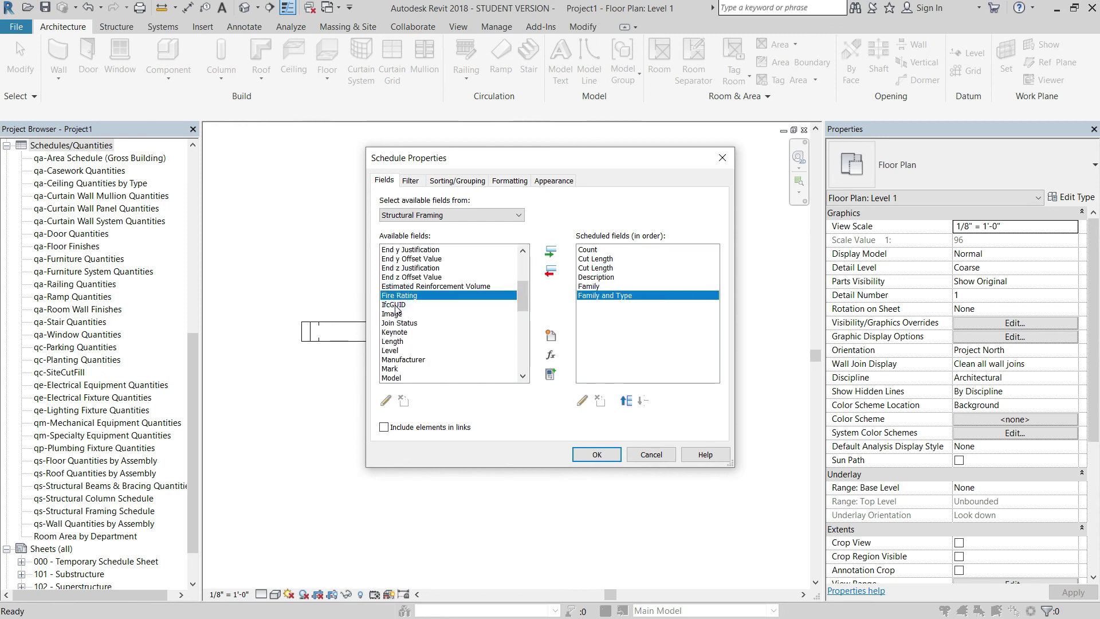
# - Add the Part Number and Mark fields to the structural framing schedule
pyautogui.scroll(-2, 404, 312)
pyautogui.scroll(-2, 402, 327)
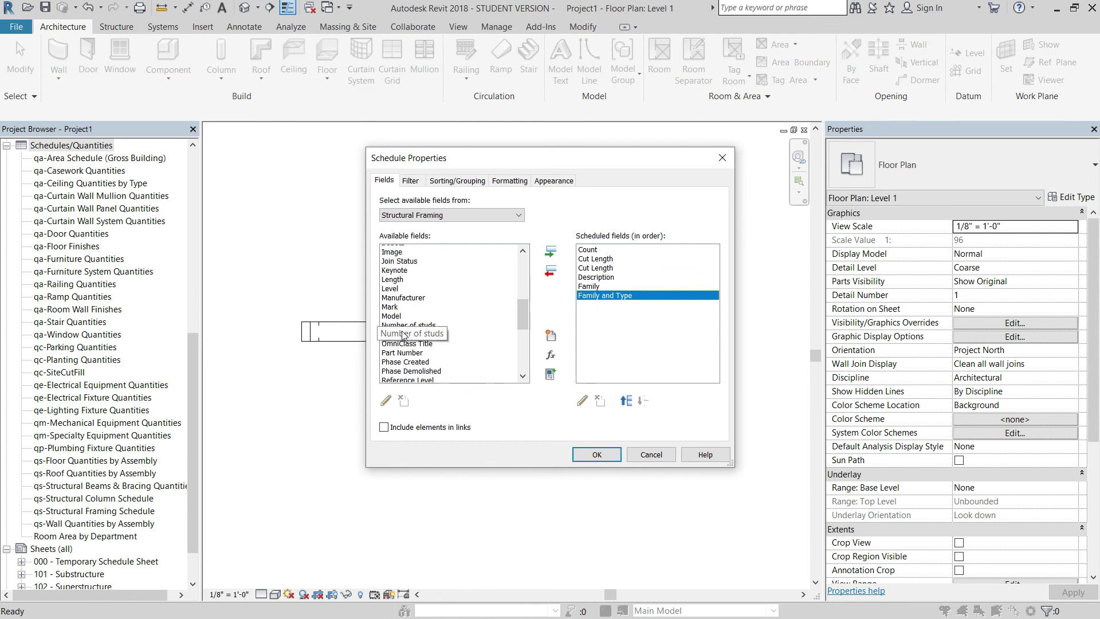
pyautogui.scroll(-1, 410, 287)
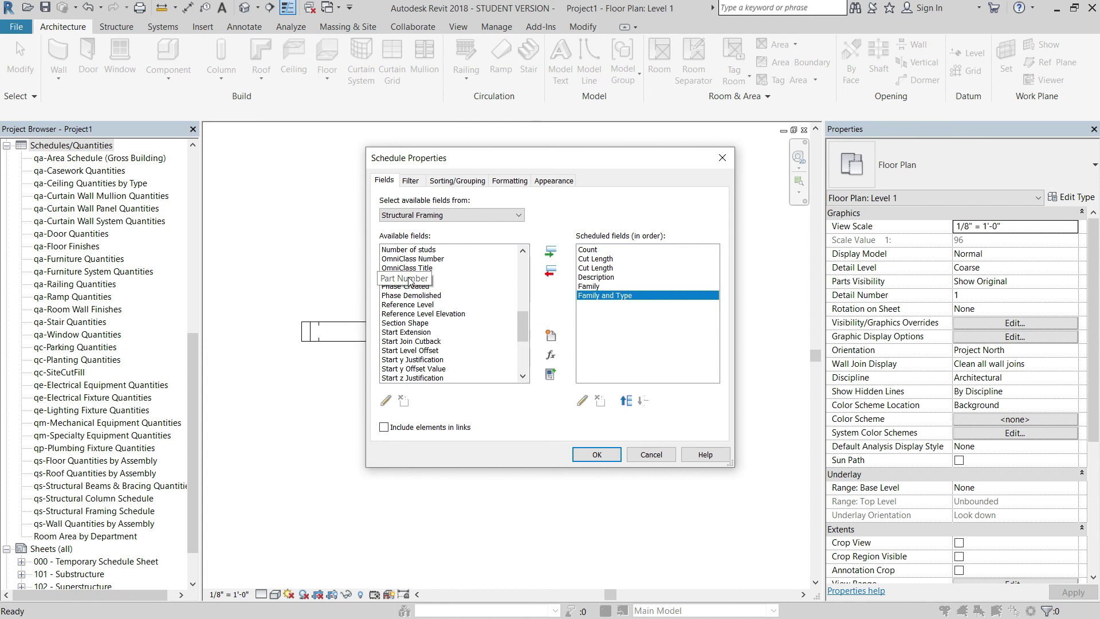
pyautogui.click(408, 278)
pyautogui.doubleClick(408, 278)
pyautogui.scroll(-5, 408, 367)
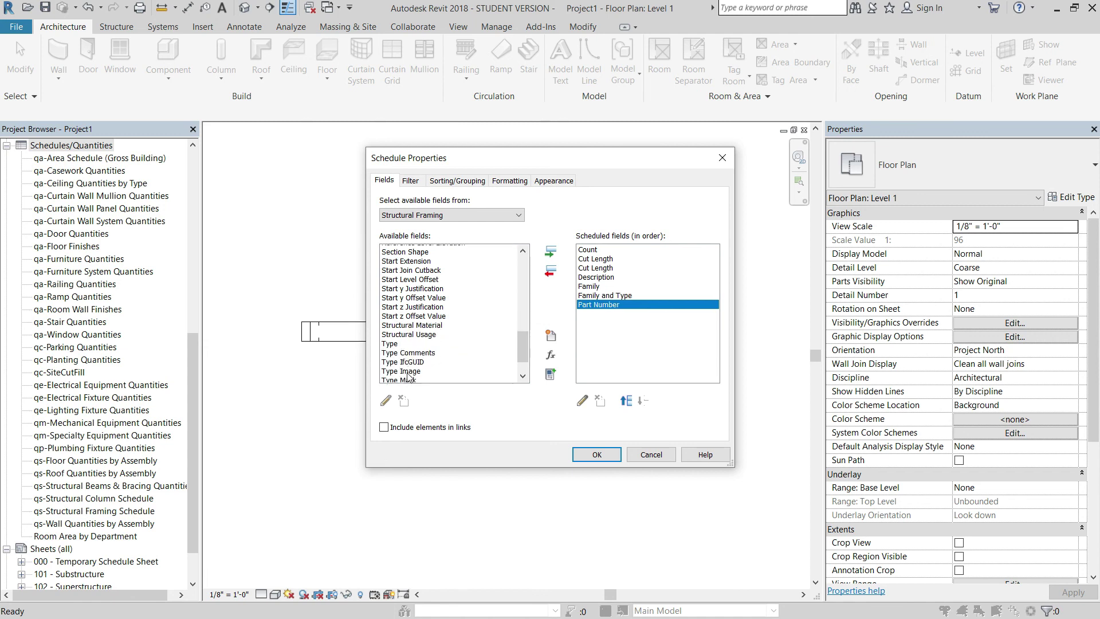
pyautogui.scroll(5, 408, 367)
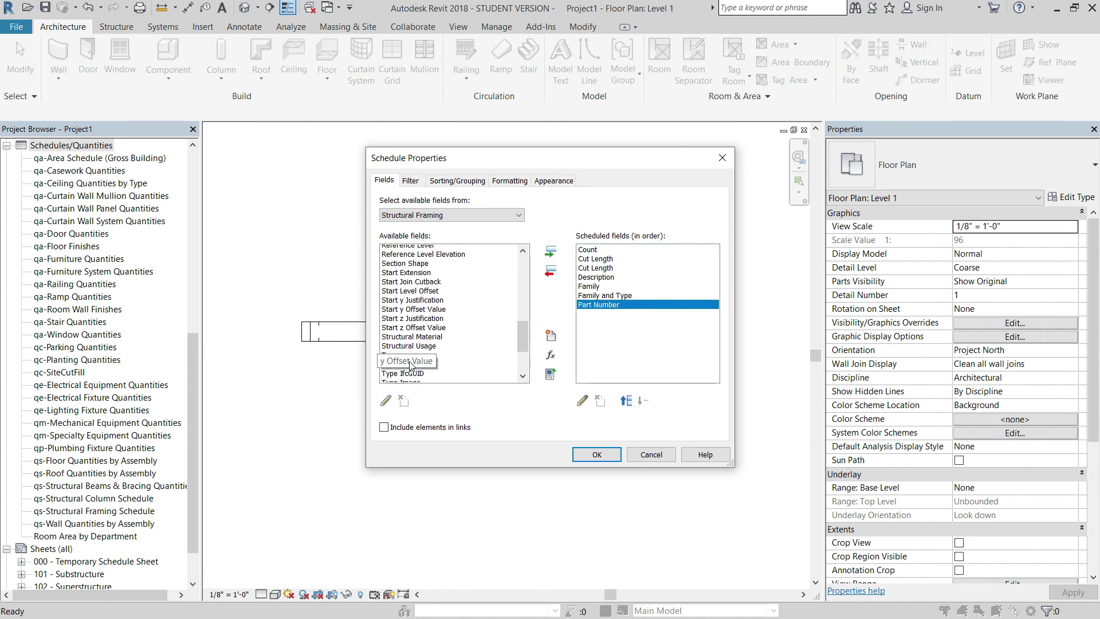
pyautogui.scroll(3, 410, 363)
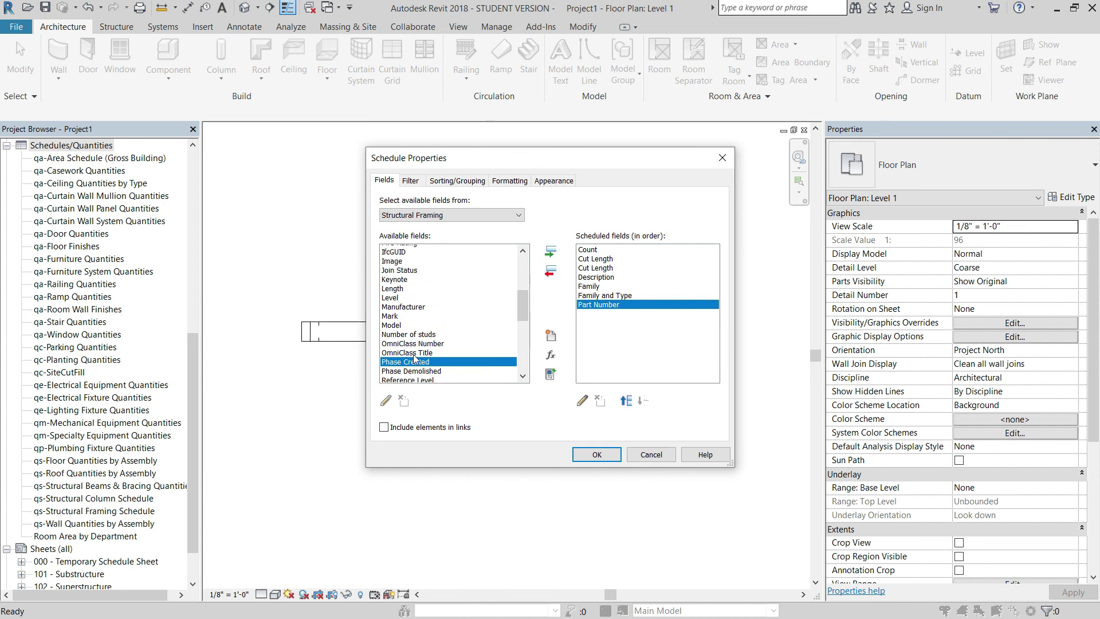
pyautogui.doubleClick(393, 333)
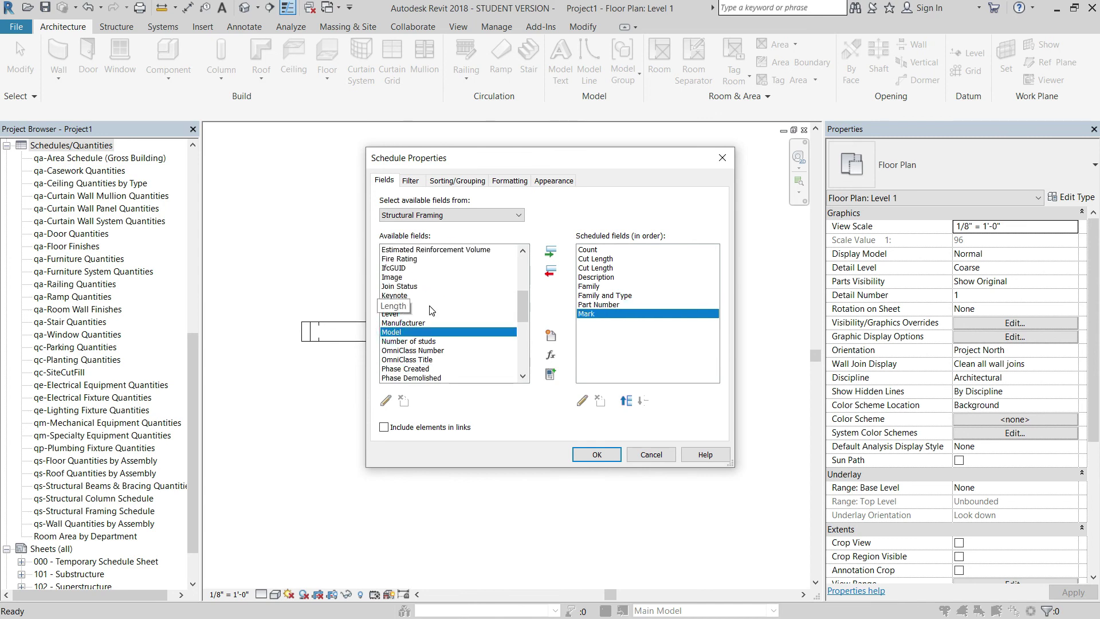
# - Add the Cost field as the last scheduled field and generate the structural framing schedule
pyautogui.scroll(3, 425, 285)
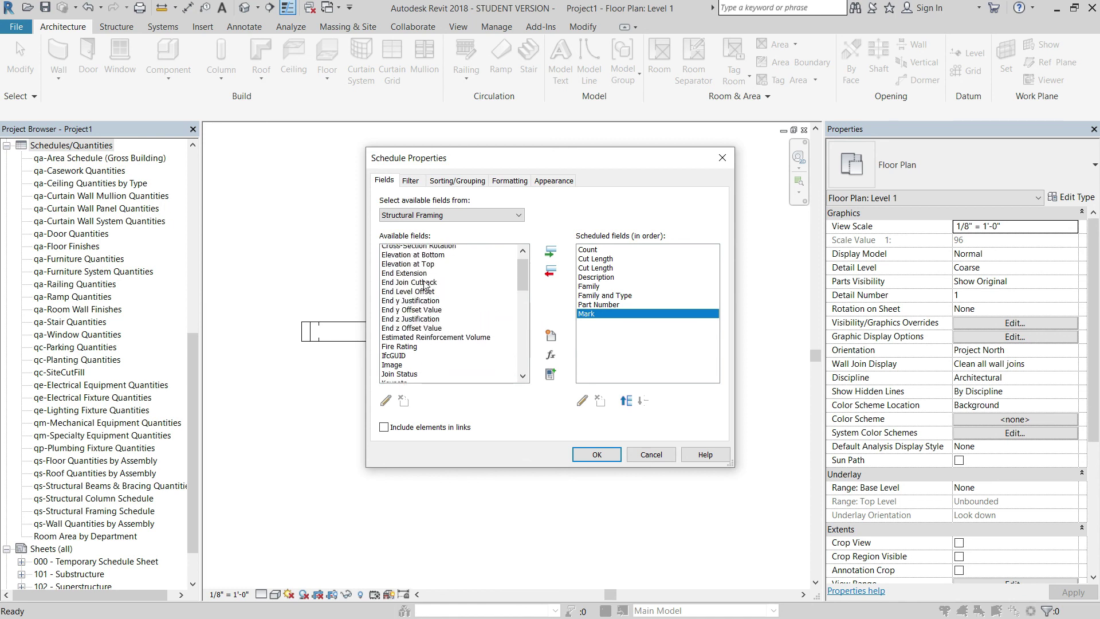
pyautogui.scroll(3, 424, 285)
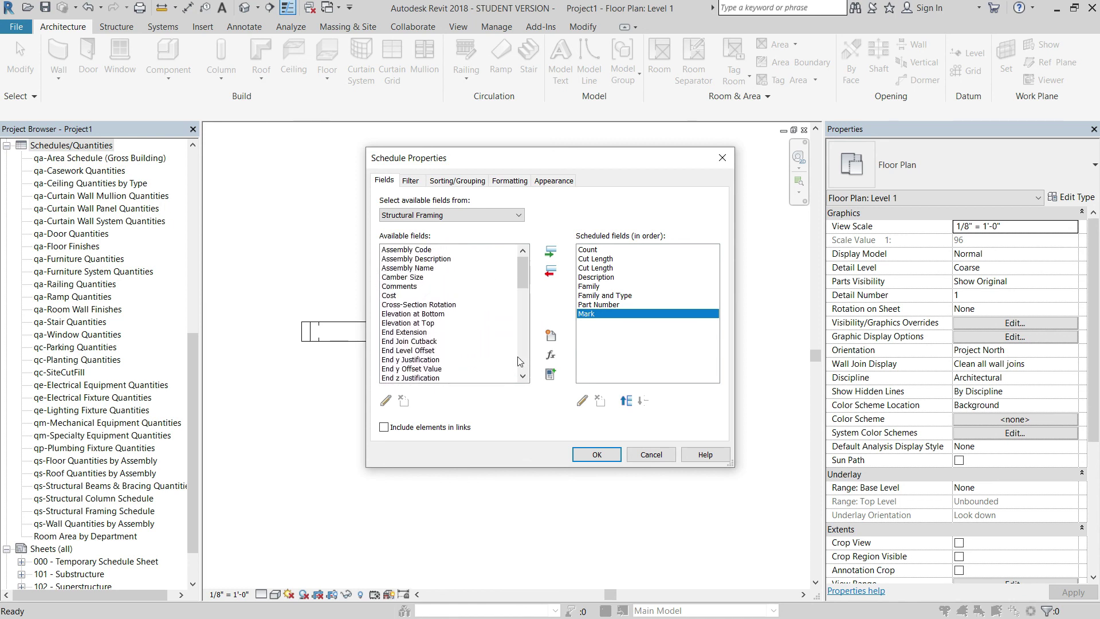
pyautogui.doubleClick(406, 296)
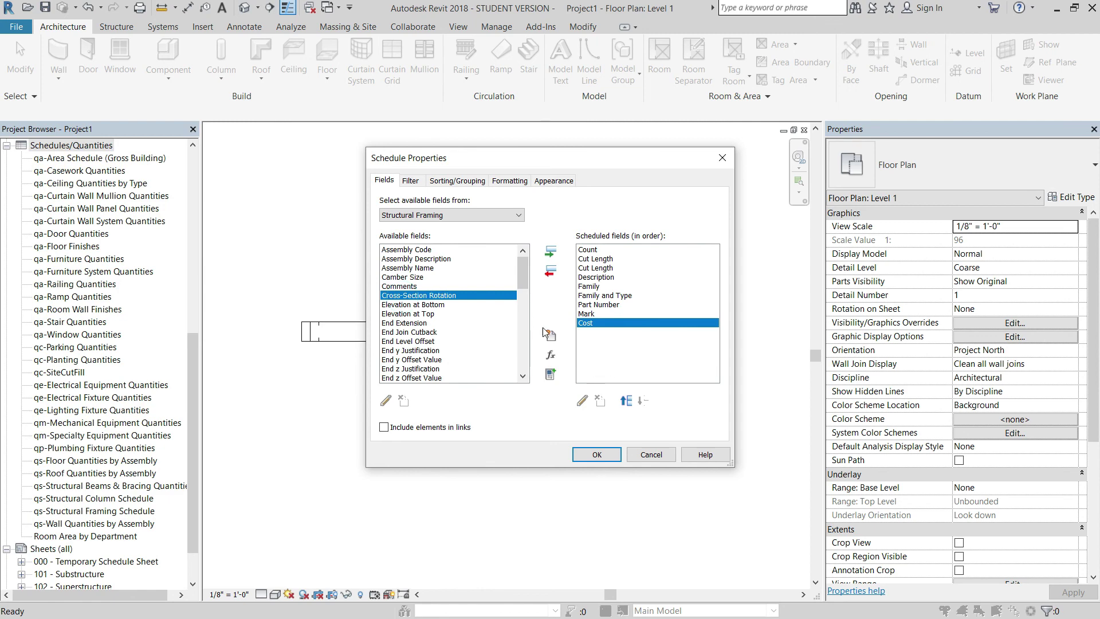
pyautogui.click(599, 454)
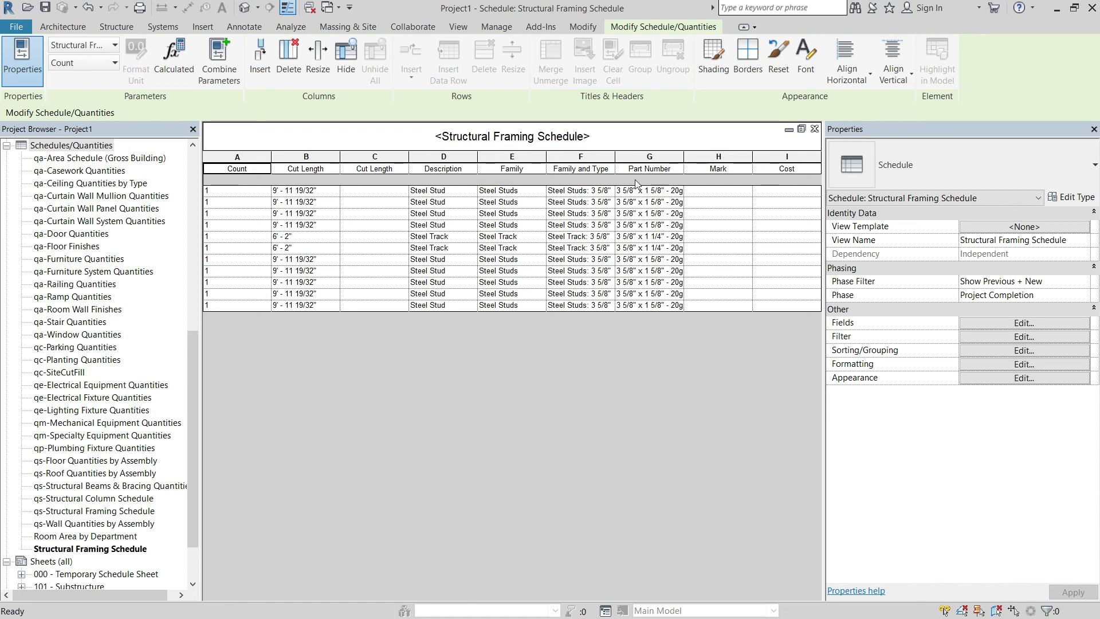
# - Widen the schedule's Part Number column to fit its text and narrow the Description column
pyautogui.moveTo(686, 172); pyautogui.dragTo(718, 172)
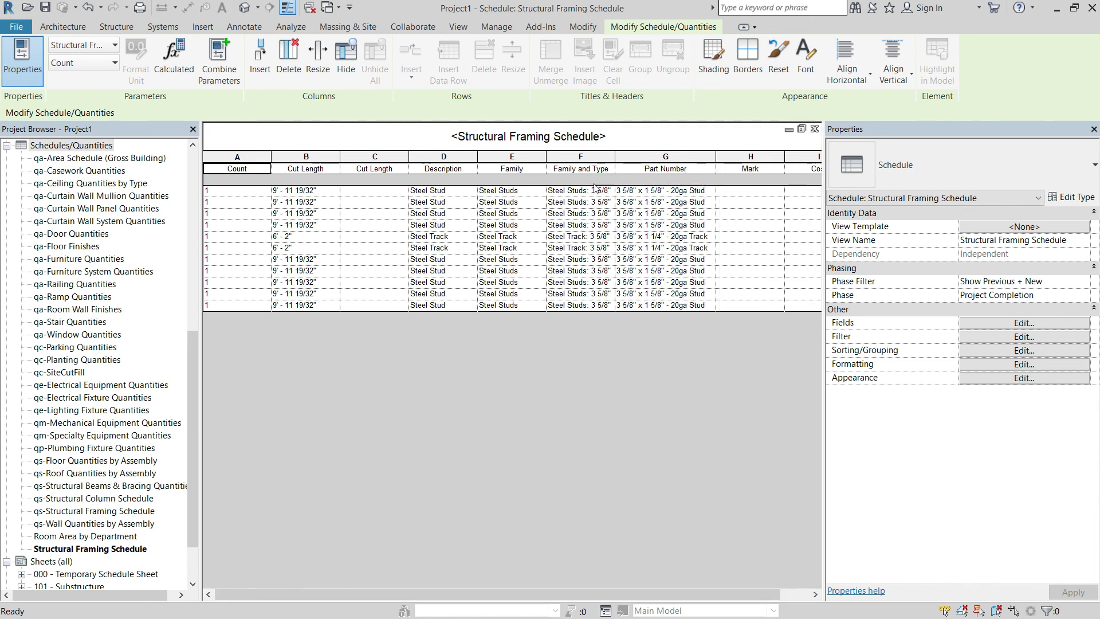
pyautogui.moveTo(478, 159); pyautogui.dragTo(462, 161)
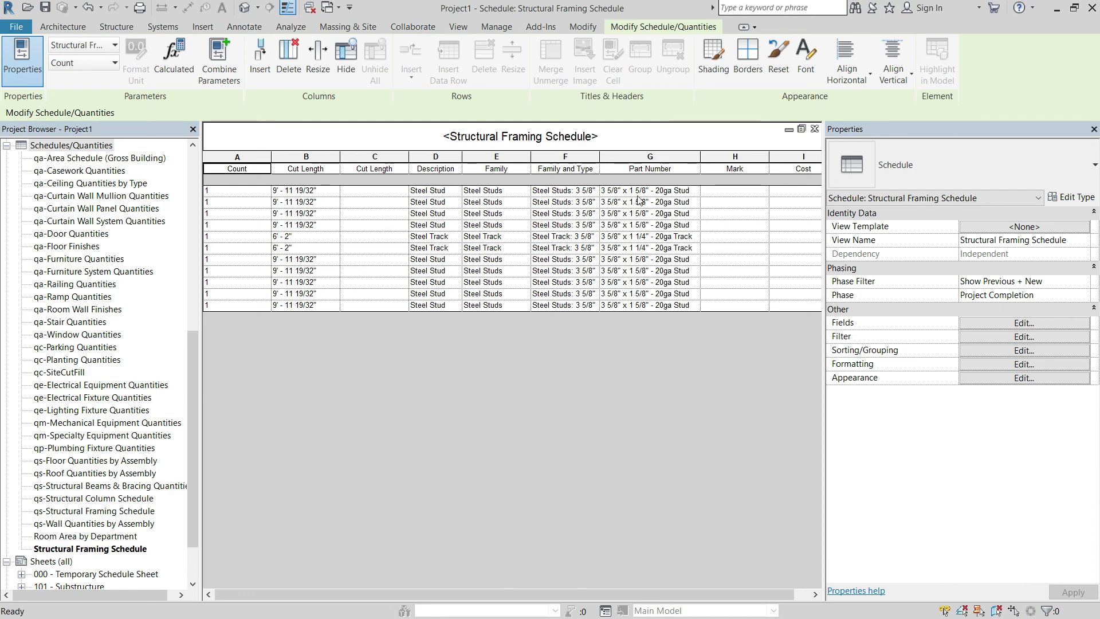
# - Locate the Level 1 floor plan in the project and turn the maximized views into floating windows
pyautogui.scroll(8, 144, 259)
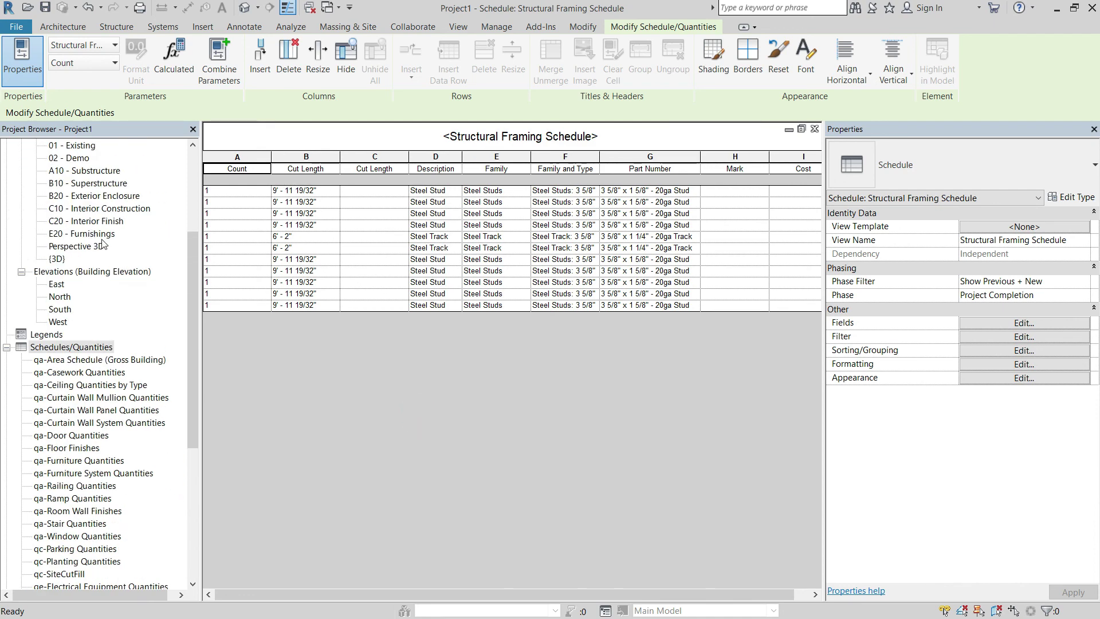
pyautogui.scroll(2, 142, 259)
pyautogui.click(55, 173)
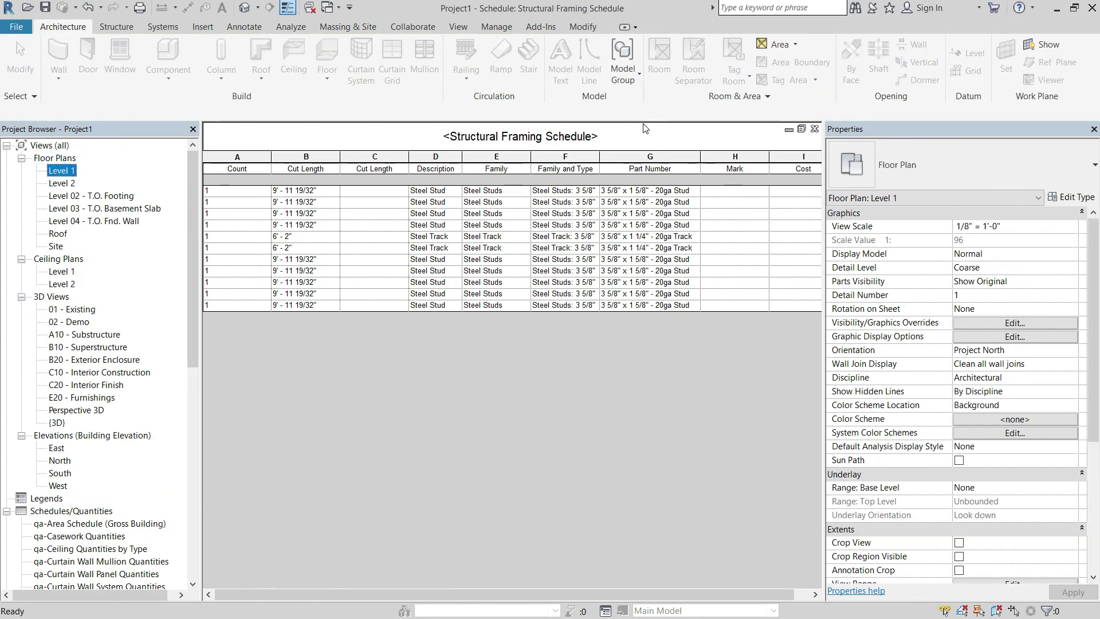
pyautogui.click(649, 441)
pyautogui.write('tw')
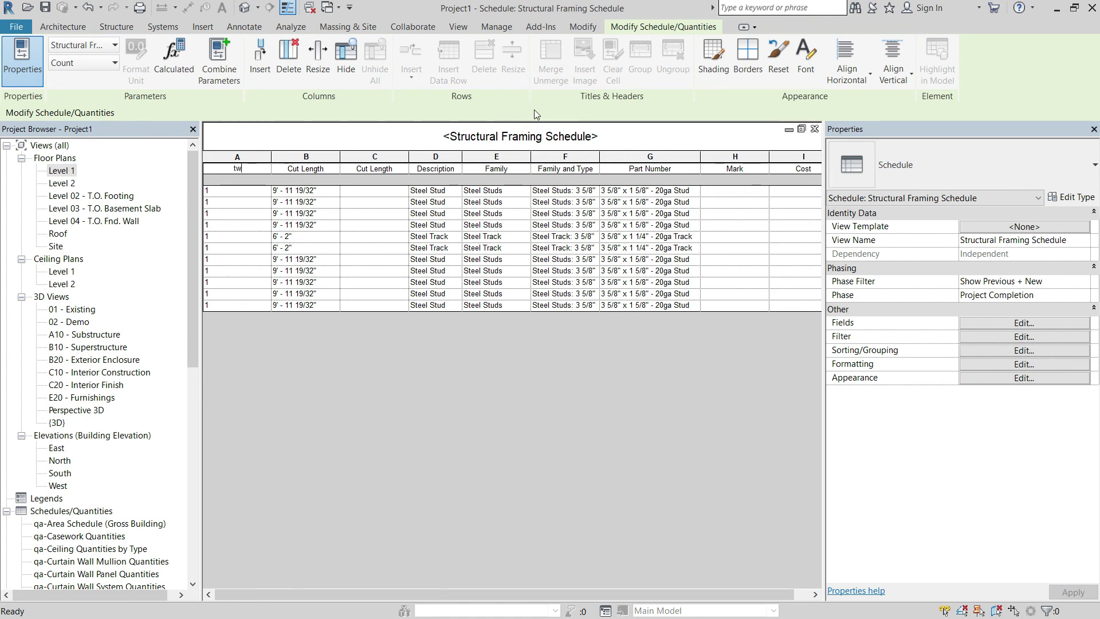
pyautogui.click(801, 129)
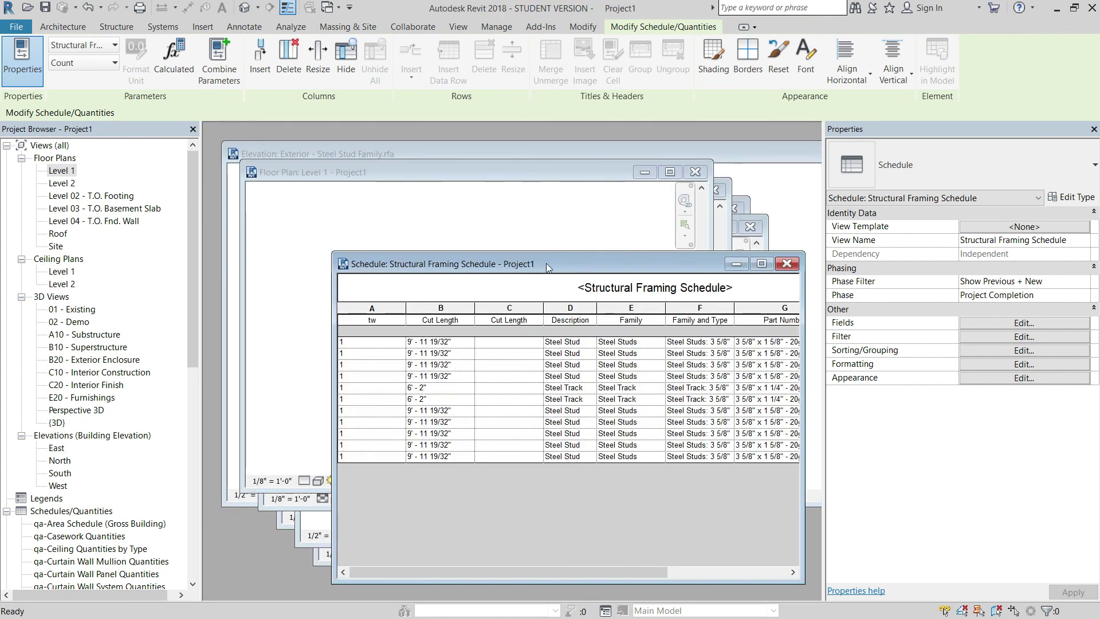
# - Arrange the Level 1 floor plan and the Structural Framing Schedule windows side by side, with the whole stud wall in view
pyautogui.moveTo(569, 195); pyautogui.dragTo(822, 153)
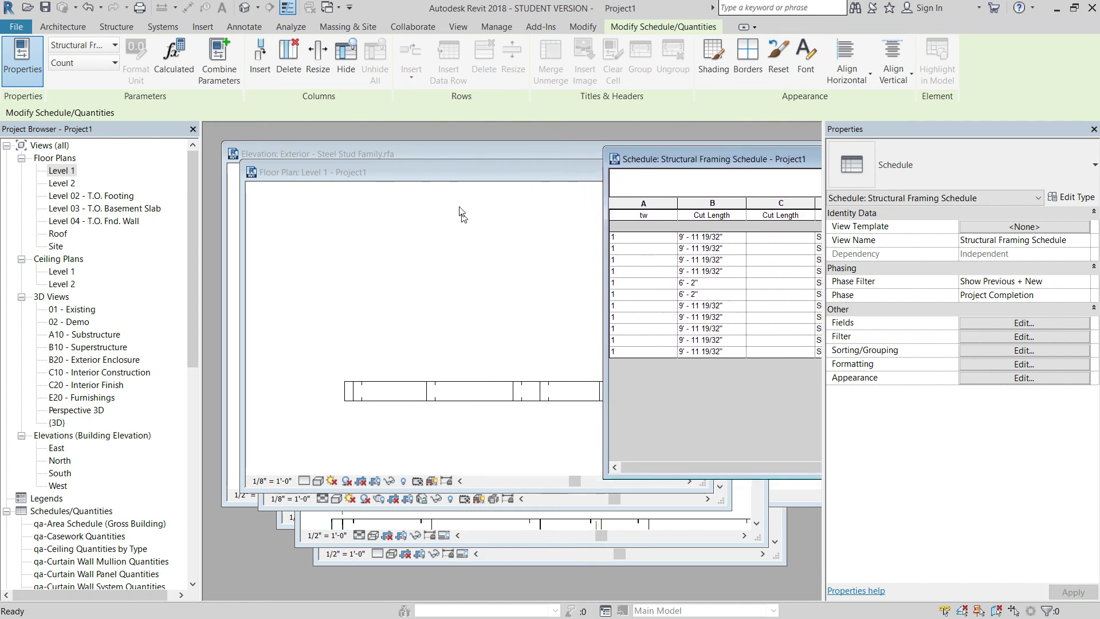
pyautogui.moveTo(454, 175); pyautogui.dragTo(337, 170)
pyautogui.moveTo(314, 147); pyautogui.dragTo(361, 148)
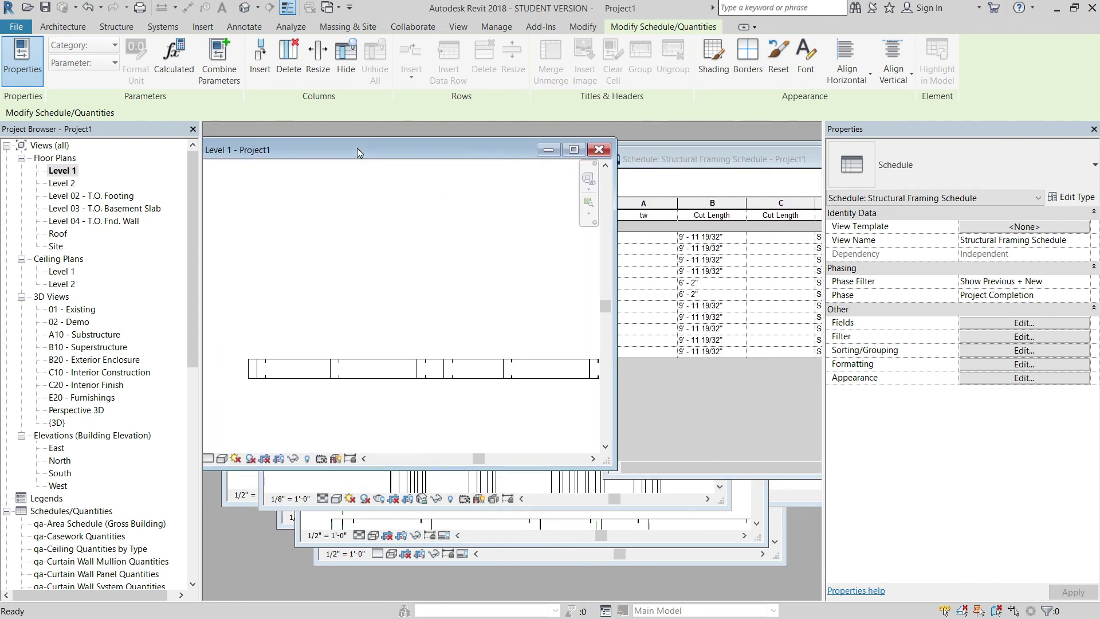
pyautogui.scroll(-2, 434, 322)
pyautogui.scroll(1, 434, 322)
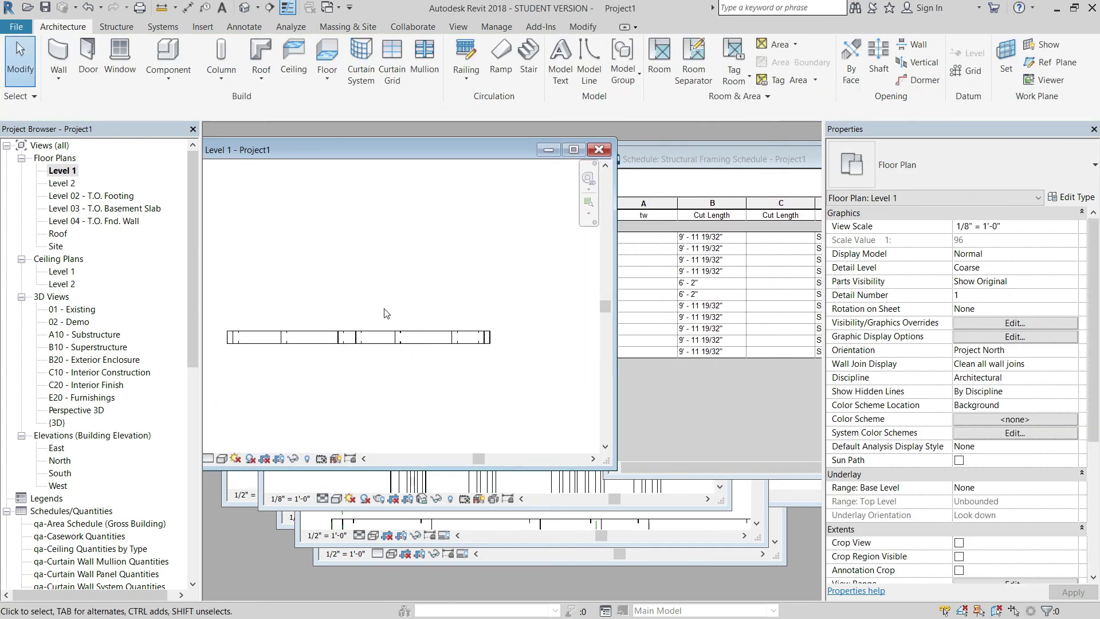
pyautogui.click(413, 314)
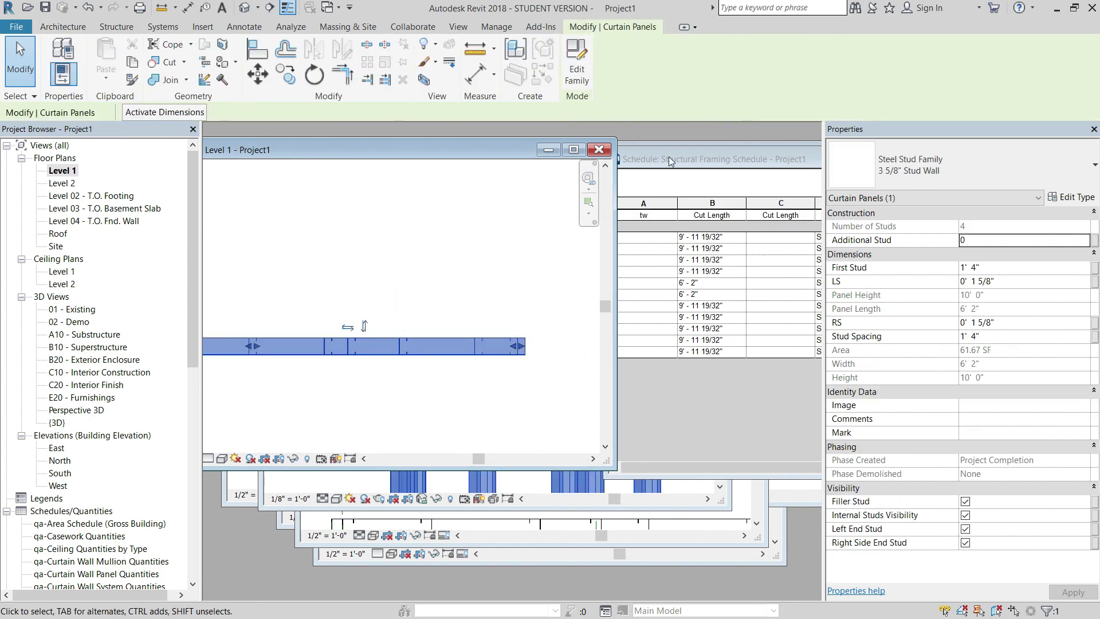
pyautogui.moveTo(668, 157); pyautogui.dragTo(711, 155)
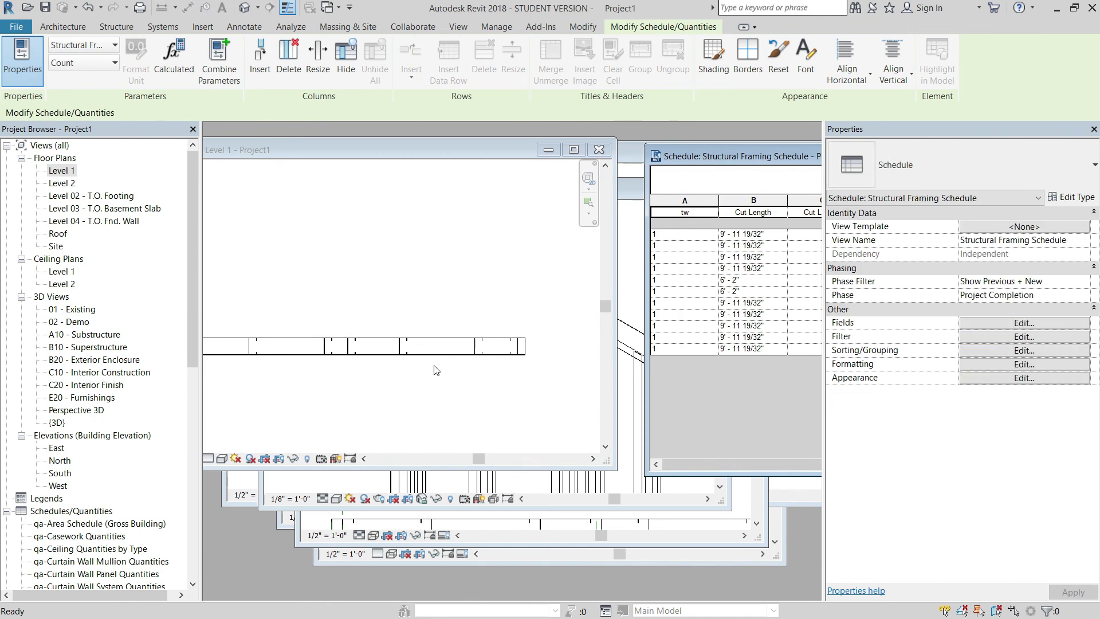
# - Turn off the right side end stud, left end stud, filler stud and internal studs of the curtain panel in Level 1
pyautogui.click(437, 344)
pyautogui.click(438, 341)
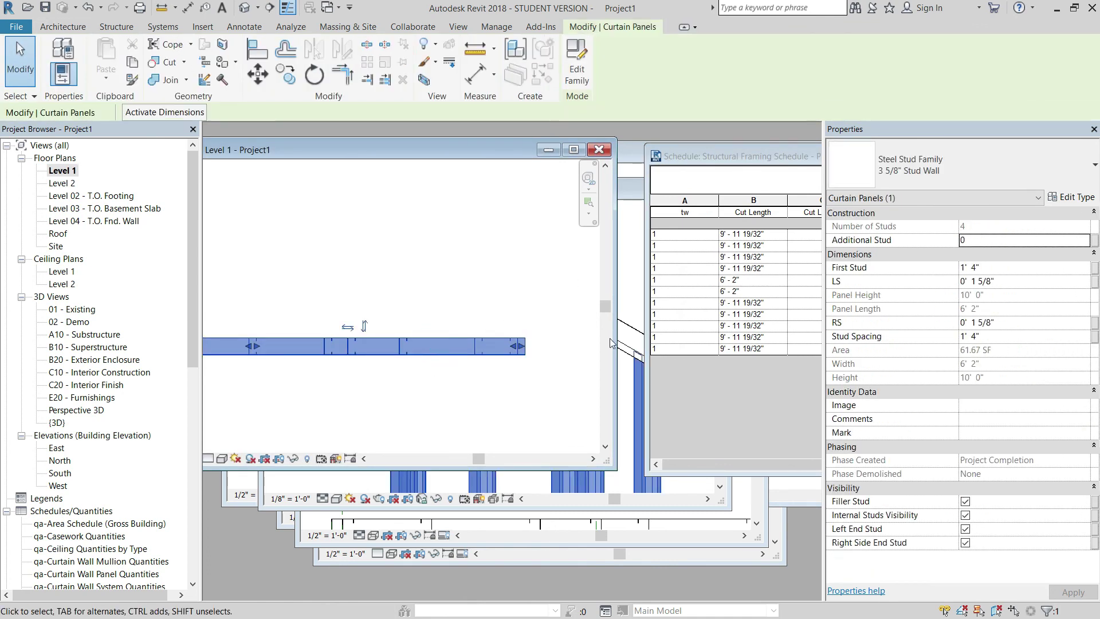
pyautogui.click(966, 542)
pyautogui.click(966, 529)
pyautogui.click(966, 515)
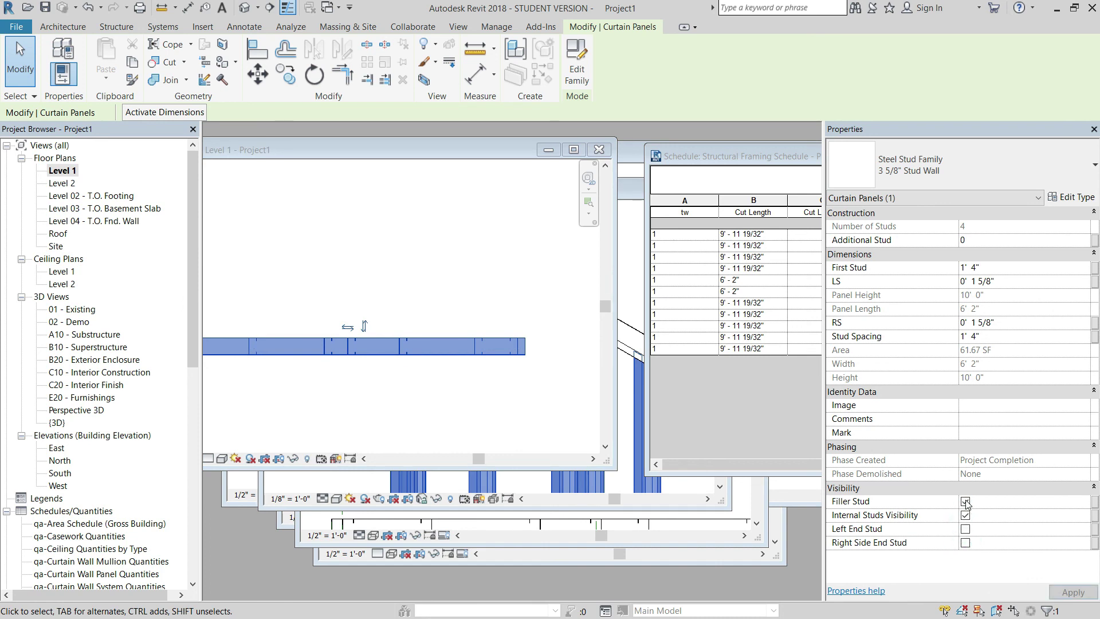
pyautogui.click(966, 501)
pyautogui.click(965, 514)
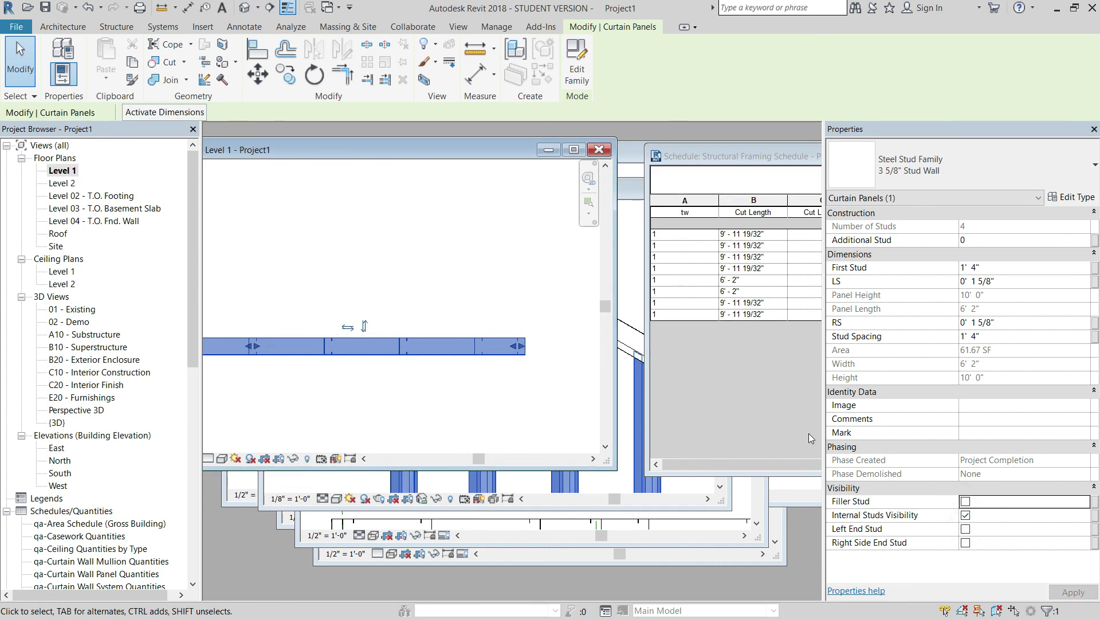
pyautogui.click(965, 514)
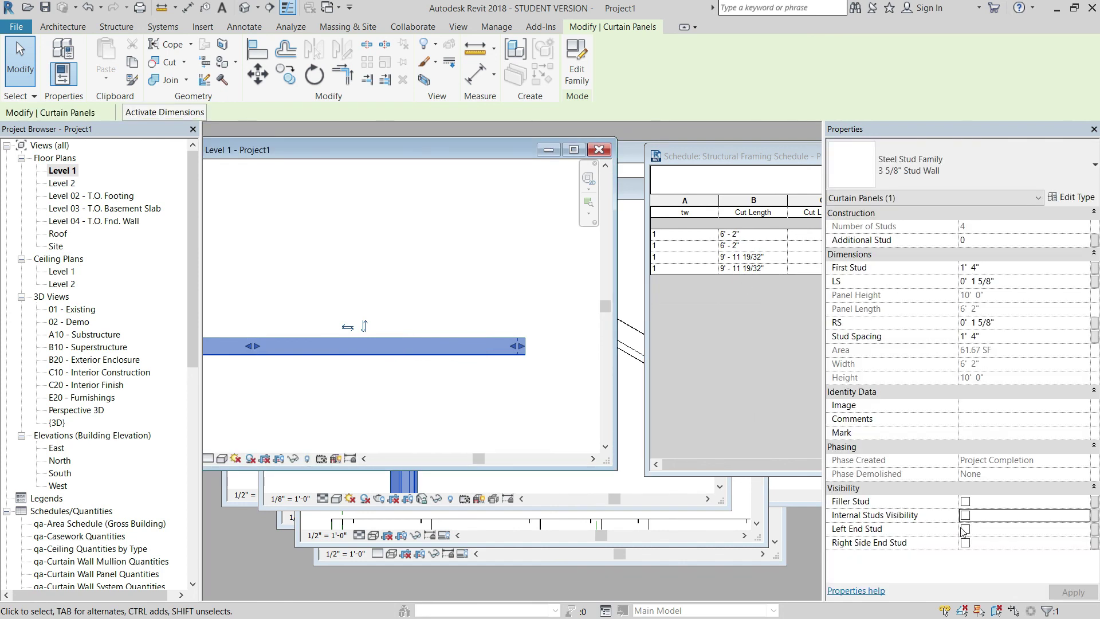
# - Turn the curtain panel's internal studs and left end stud back on
pyautogui.click(966, 515)
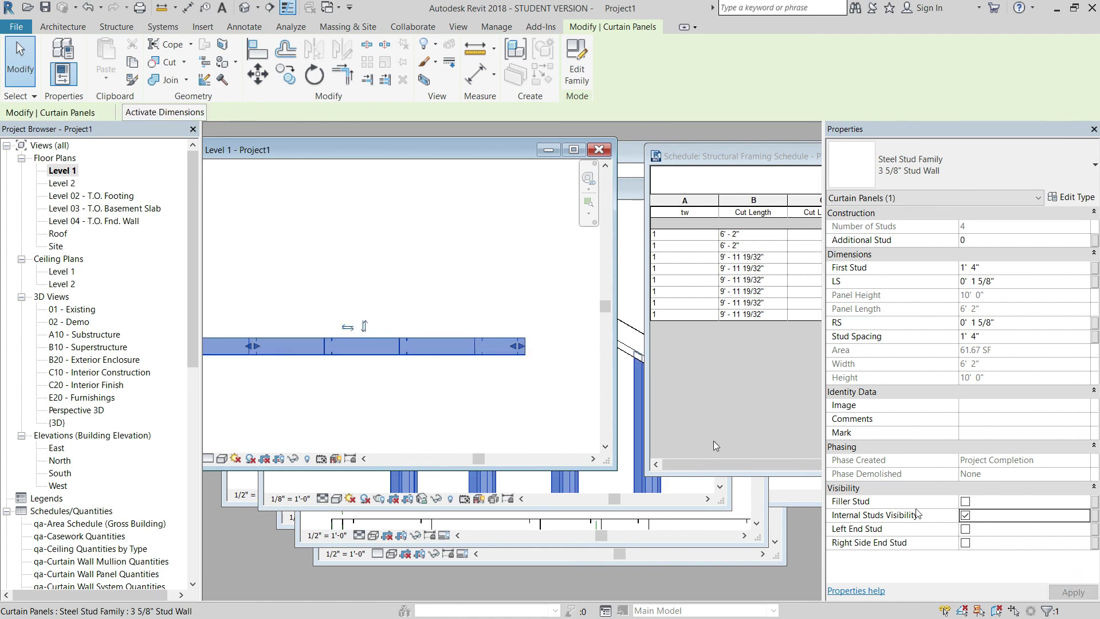
pyautogui.click(966, 528)
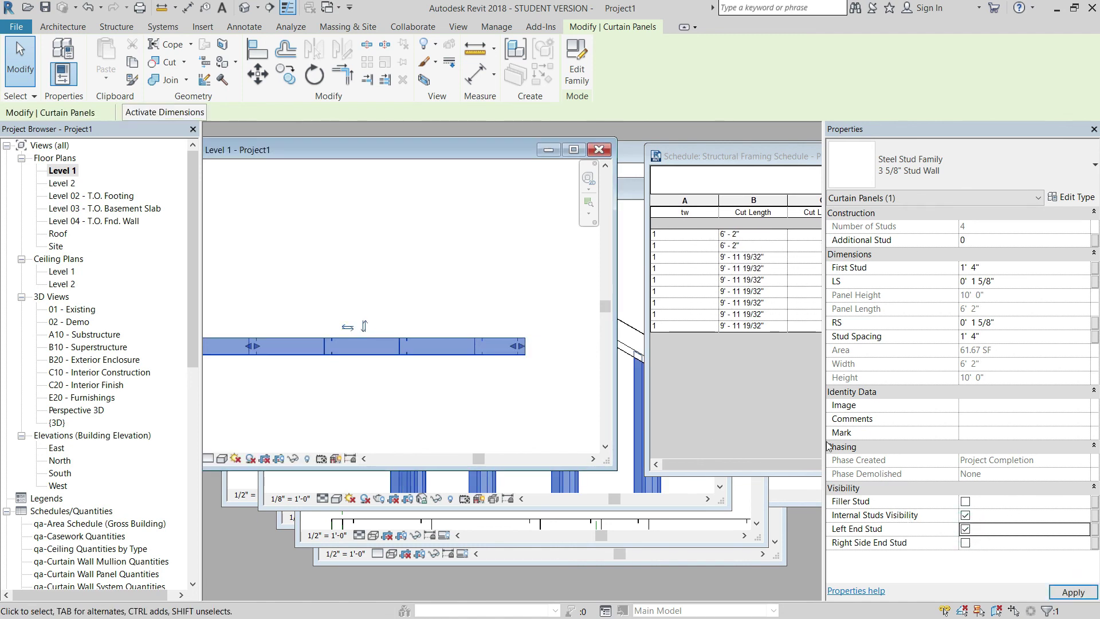
pyautogui.click(502, 400)
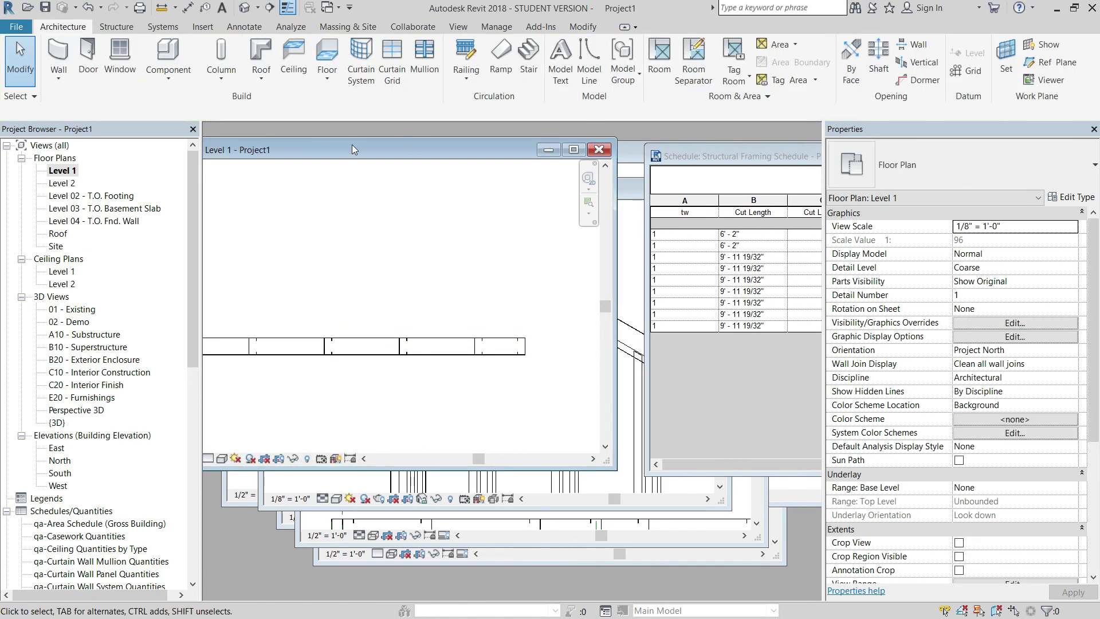
# - Maximize the Level 1 floor plan and examine the stud panel in the default 3D view
pyautogui.moveTo(352, 144); pyautogui.dragTo(473, 150)
pyautogui.click(672, 153)
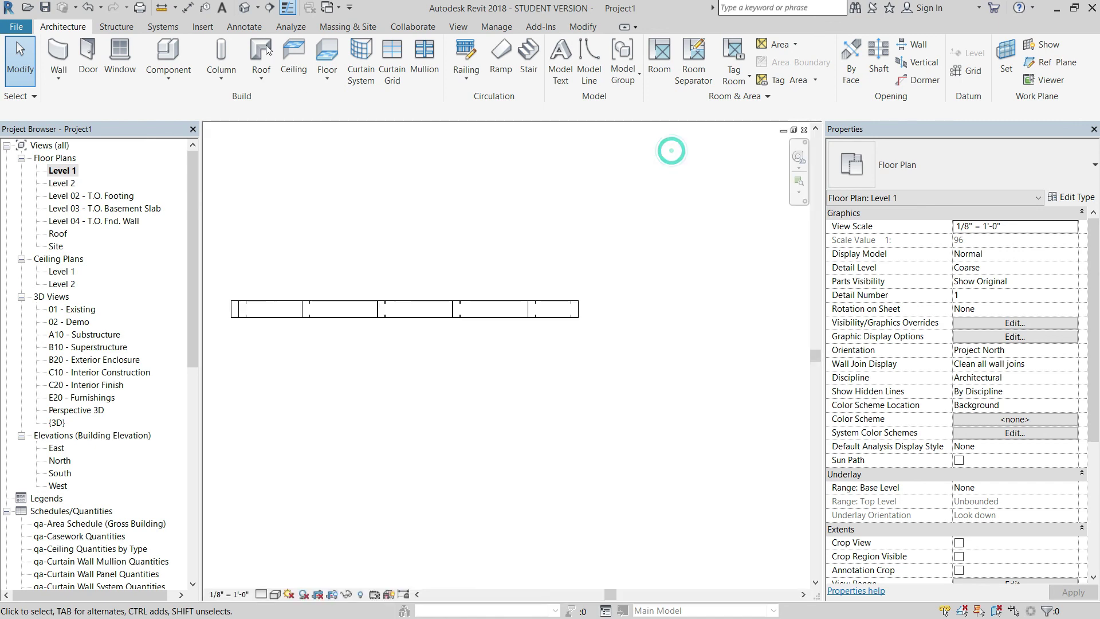
pyautogui.click(244, 8)
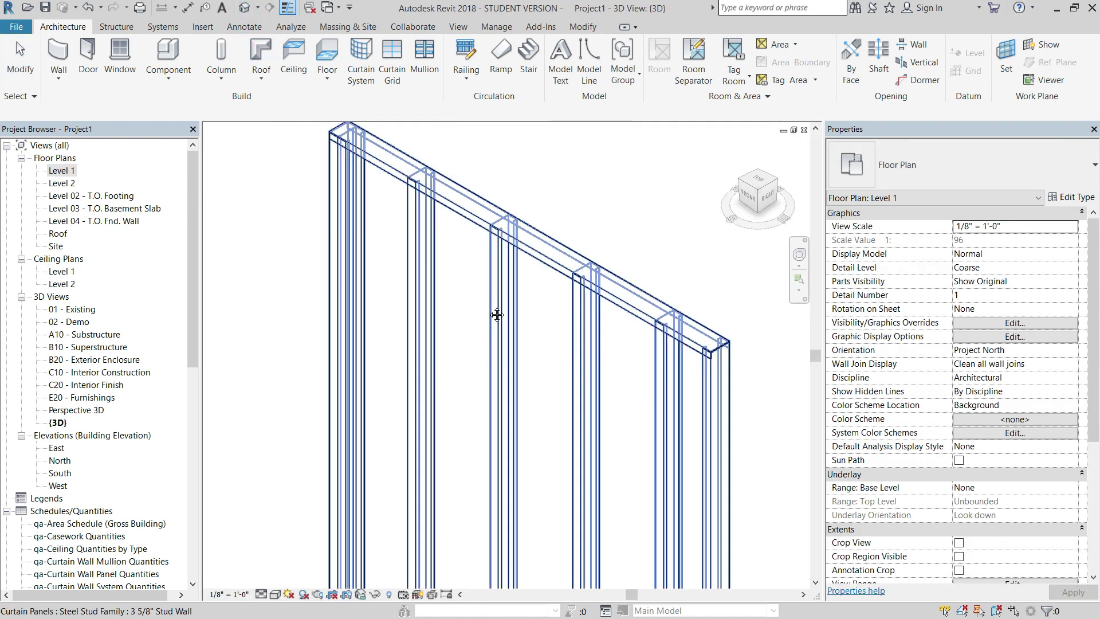
pyautogui.scroll(2, 549, 344)
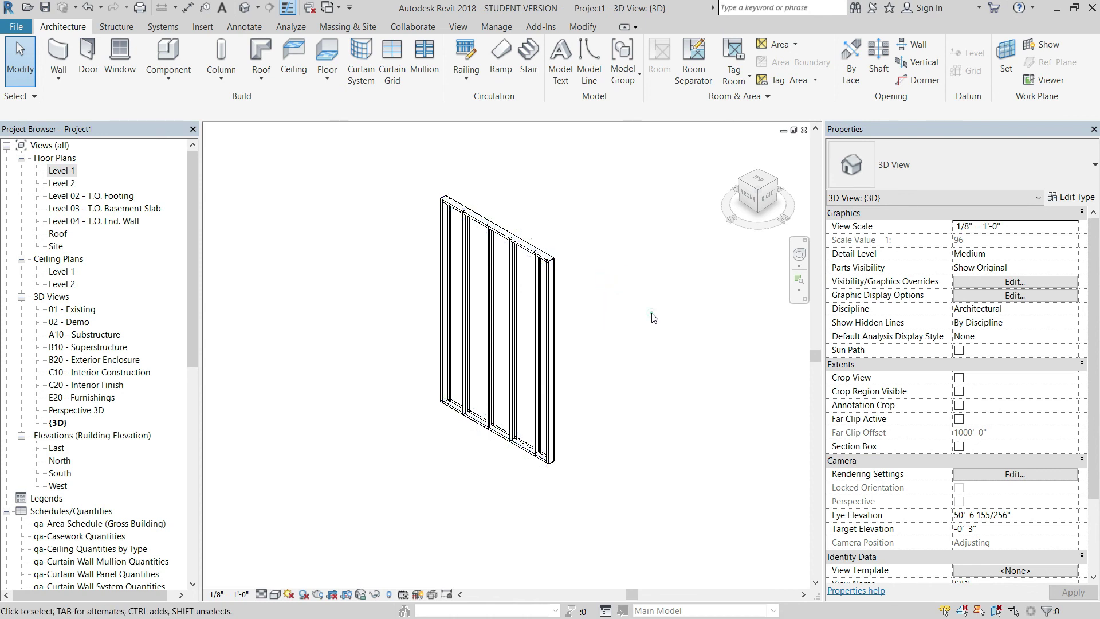
pyautogui.click(315, 422)
# - Shorten the curtain wall in the Level 1 floor plan to 3' 6" by moving its right end
pyautogui.doubleClick(70, 171)
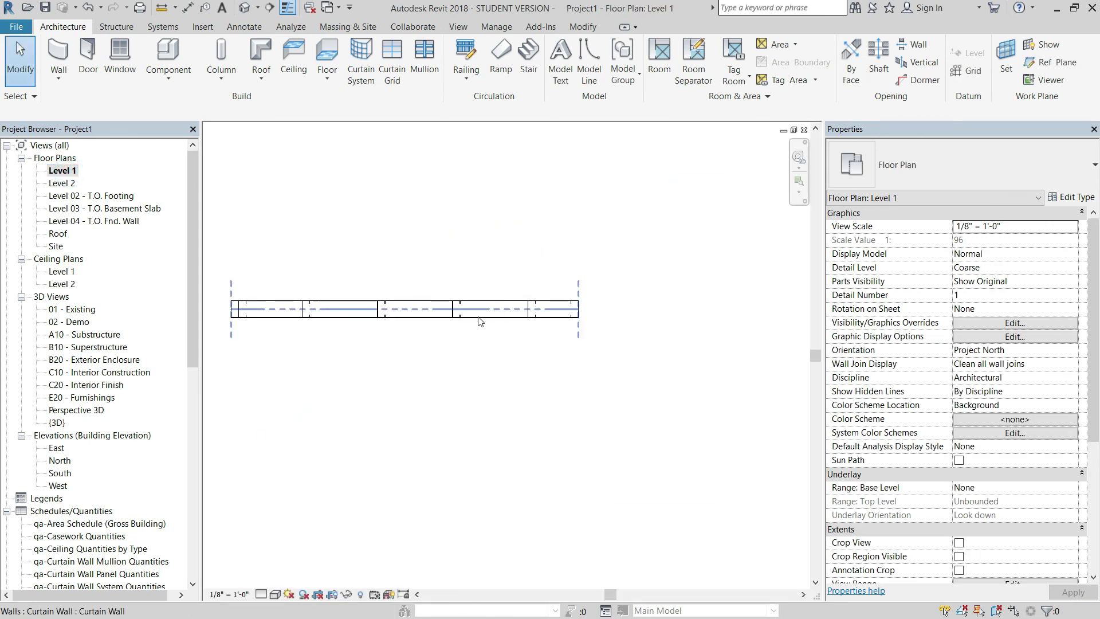
pyautogui.scroll(2, 480, 321)
pyautogui.click(387, 314)
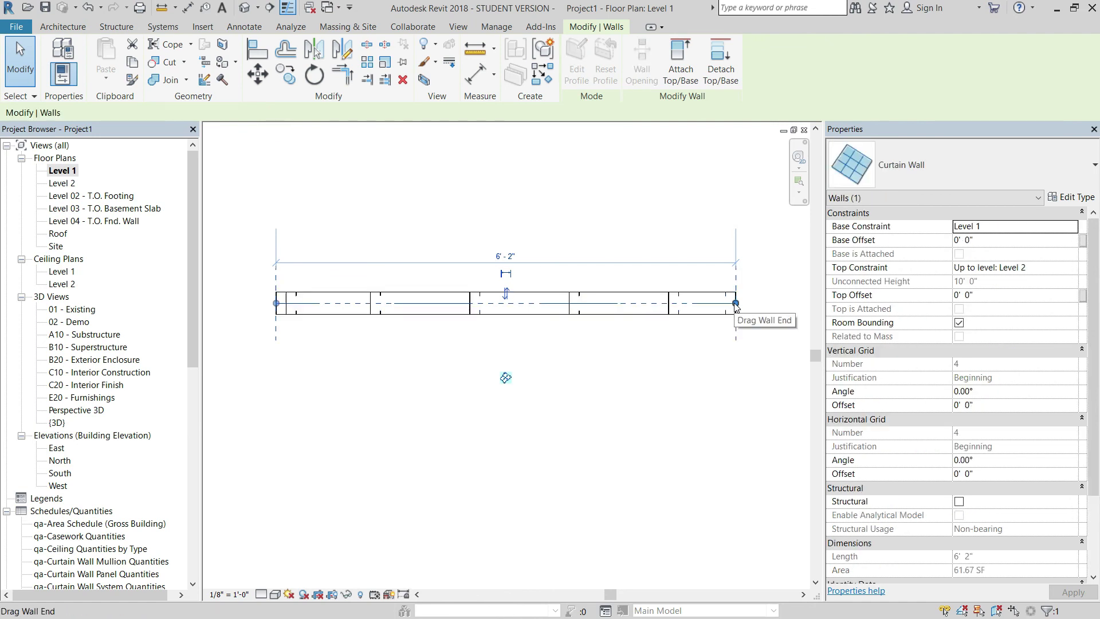
pyautogui.moveTo(735, 303); pyautogui.dragTo(536, 304)
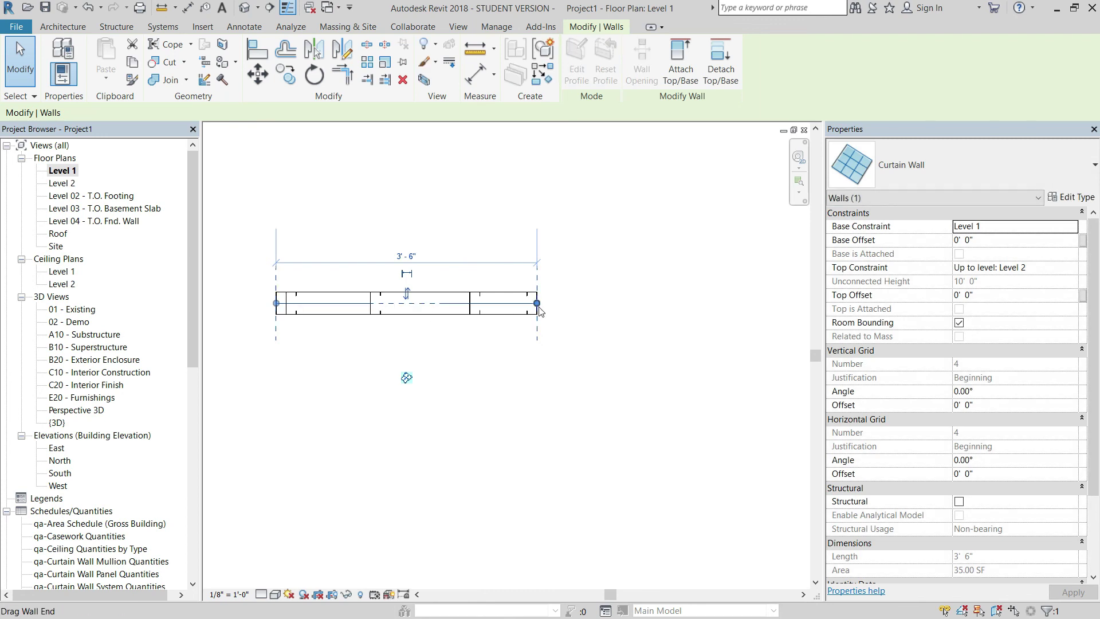
# - Try shortening the curtain wall further by its right end, once to 2' 6" and once to 2' 10"
pyautogui.moveTo(537, 303); pyautogui.dragTo(461, 304)
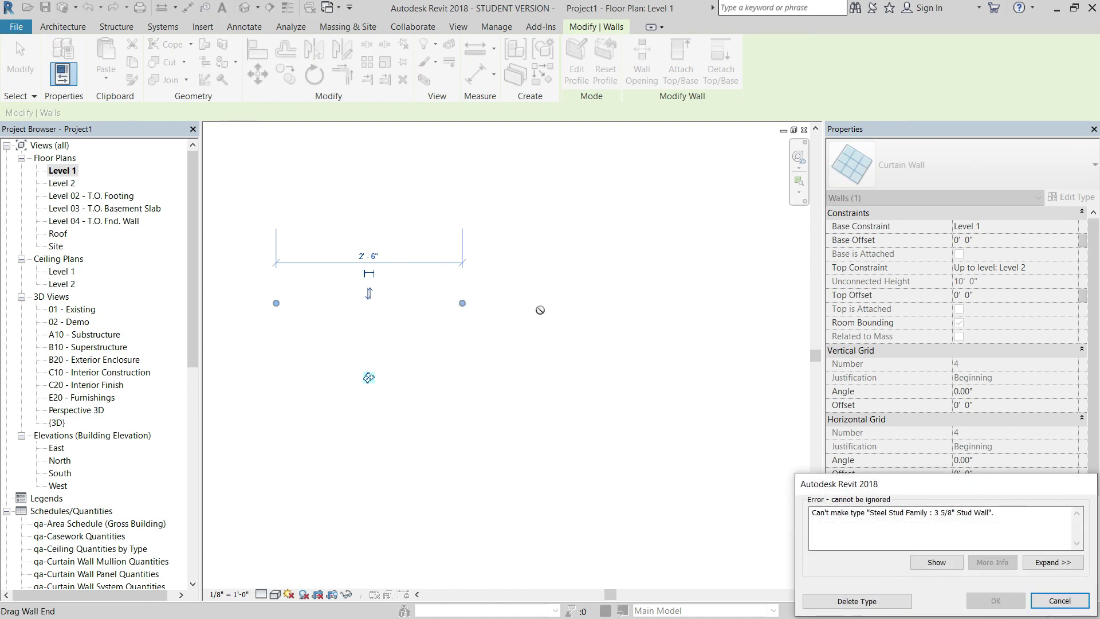
pyautogui.click(1058, 602)
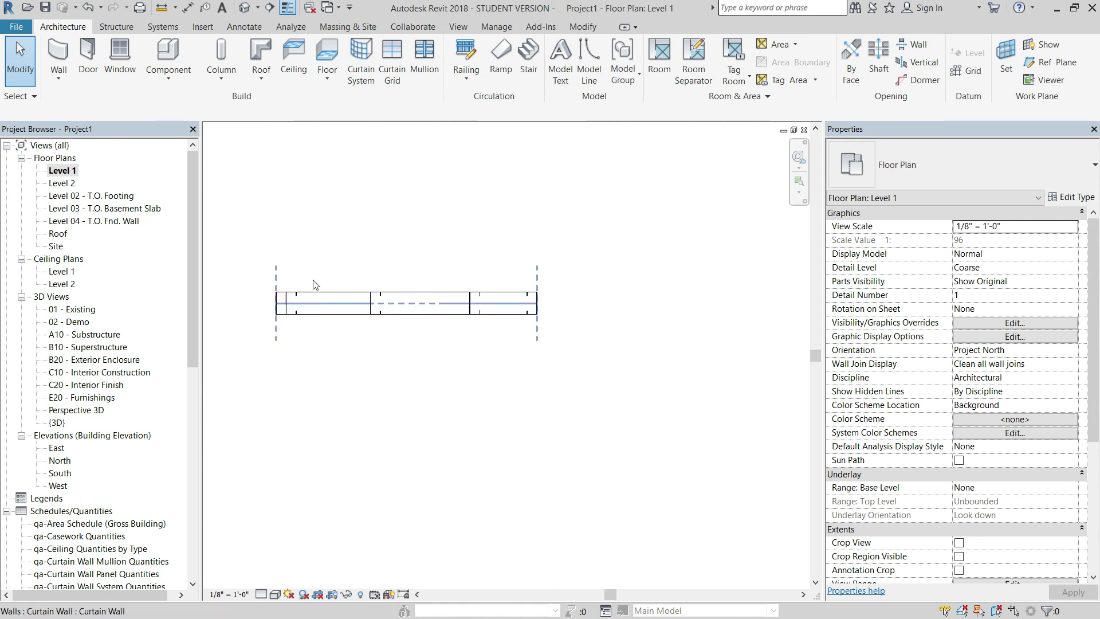
pyautogui.scroll(1, 298, 299)
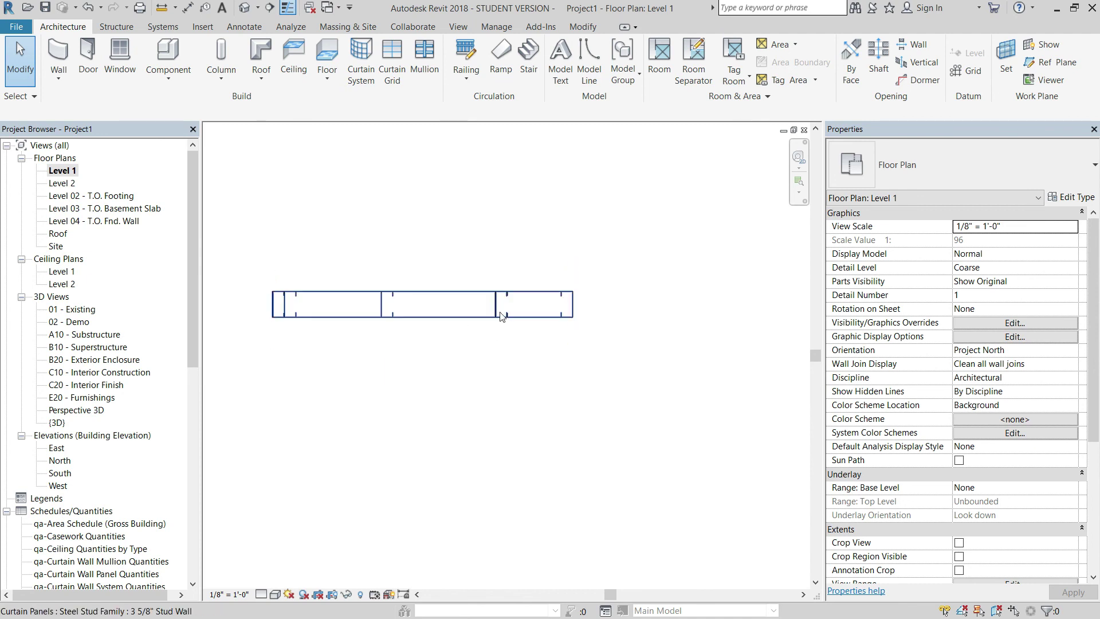
pyautogui.click(471, 297)
pyautogui.moveTo(609, 313); pyautogui.dragTo(642, 307, button='middle')
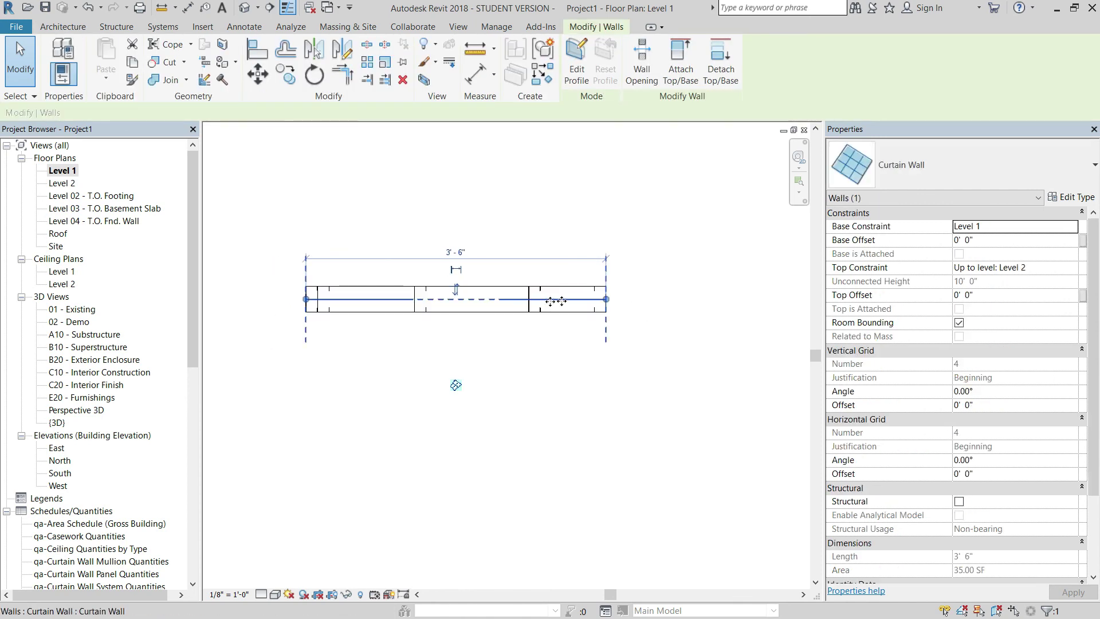
pyautogui.moveTo(590, 304); pyautogui.dragTo(549, 300)
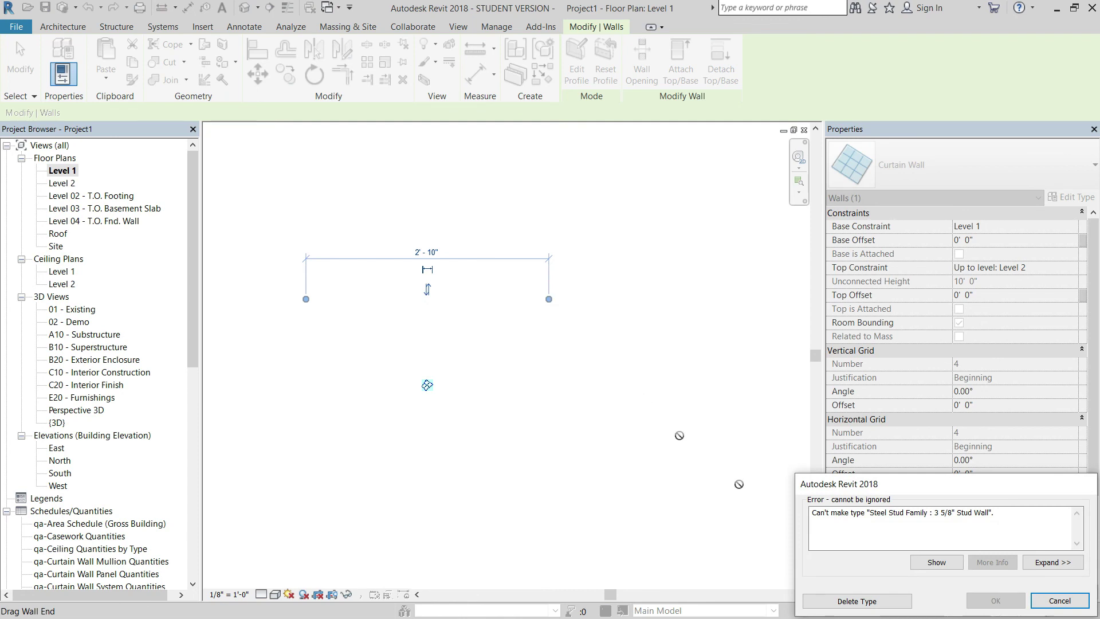
pyautogui.click(1059, 600)
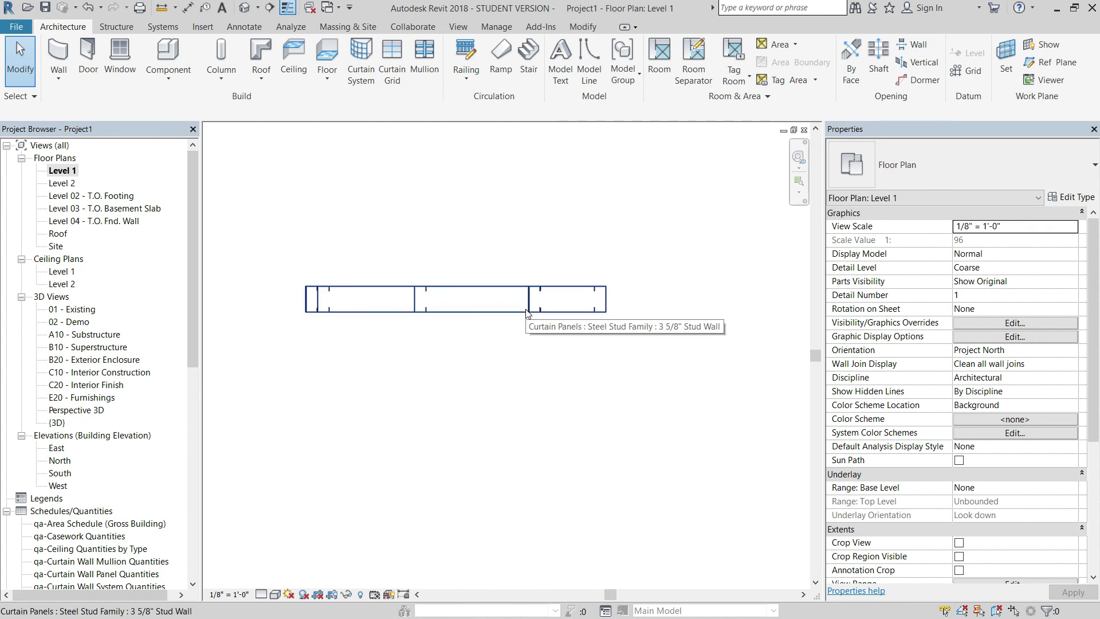
pyautogui.scroll(3, 564, 302)
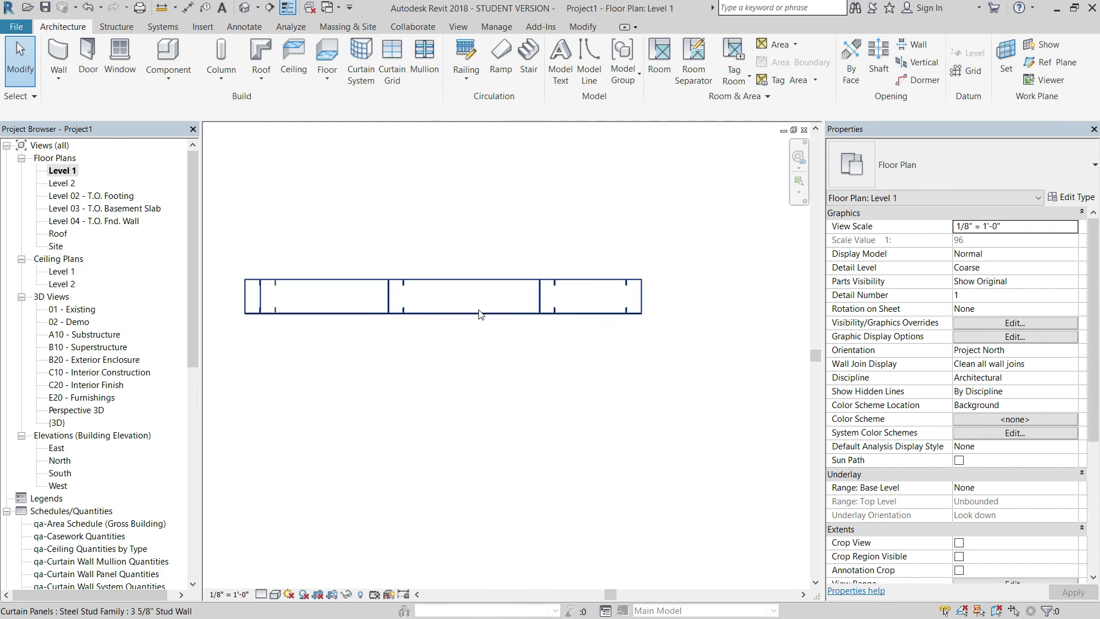